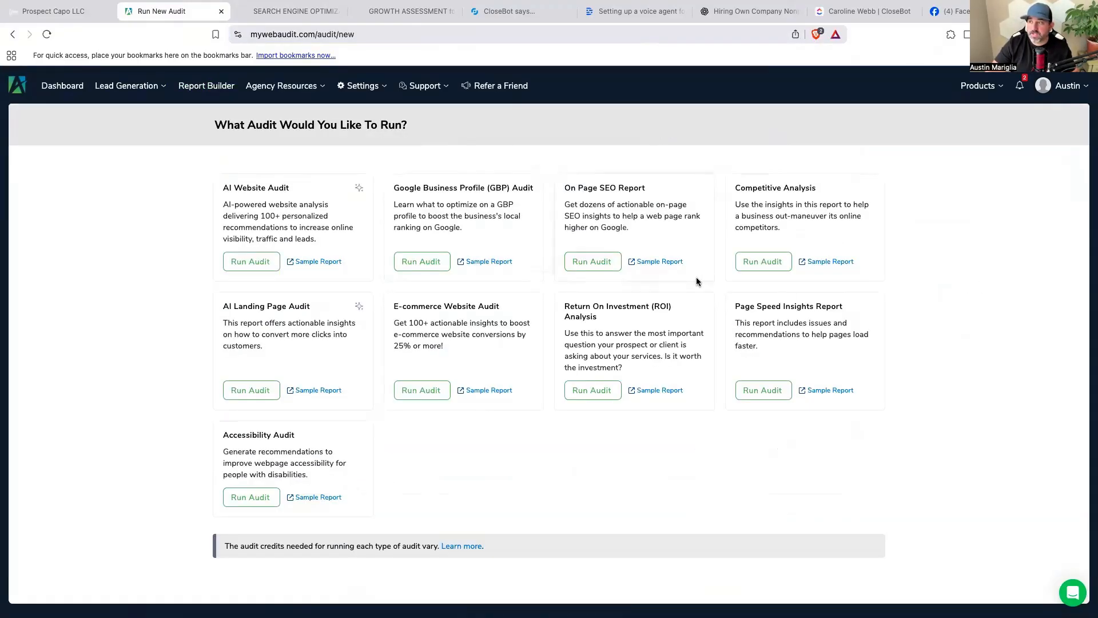
Start a new AI Website Audit, check the Closebot and GoHighLevel tabs, then open the SEO insights report.
left_click(257, 265)
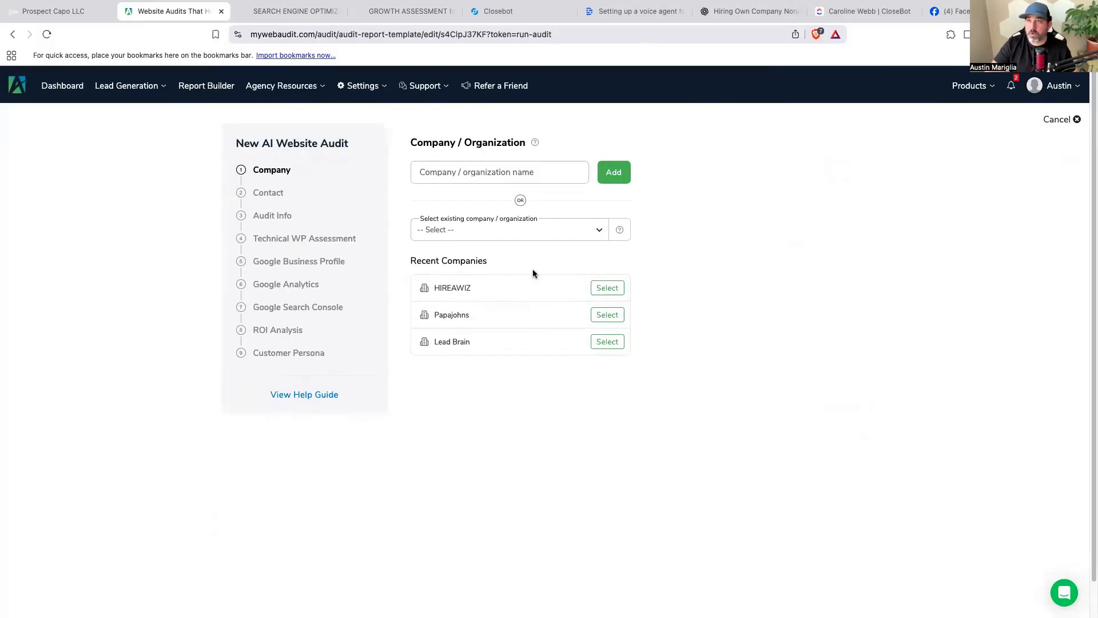
key("super+5")
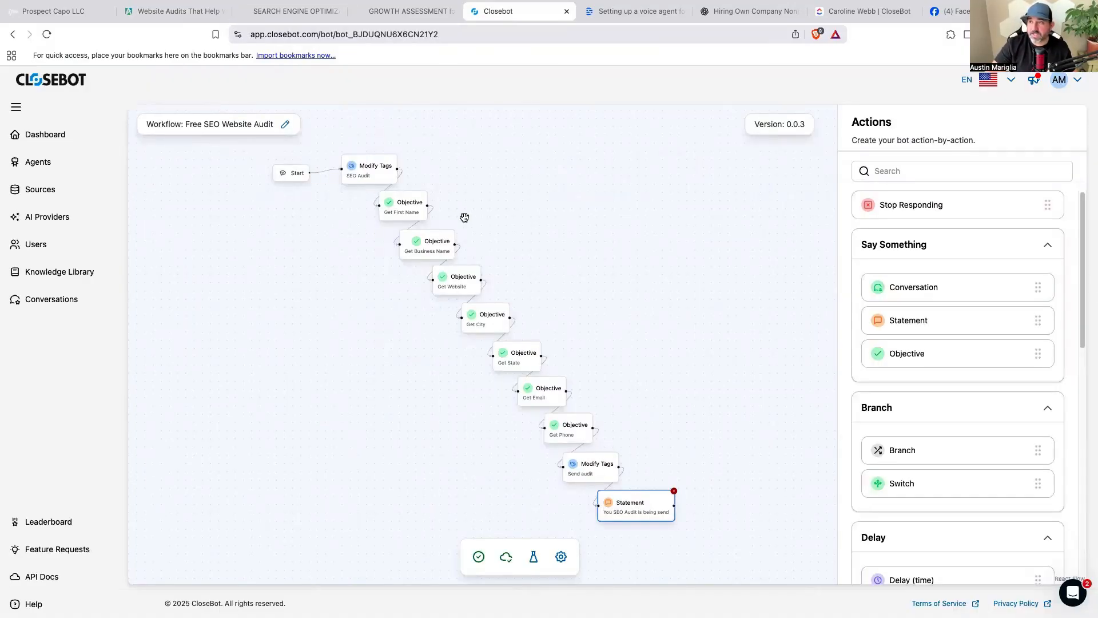
left_click(80, 19)
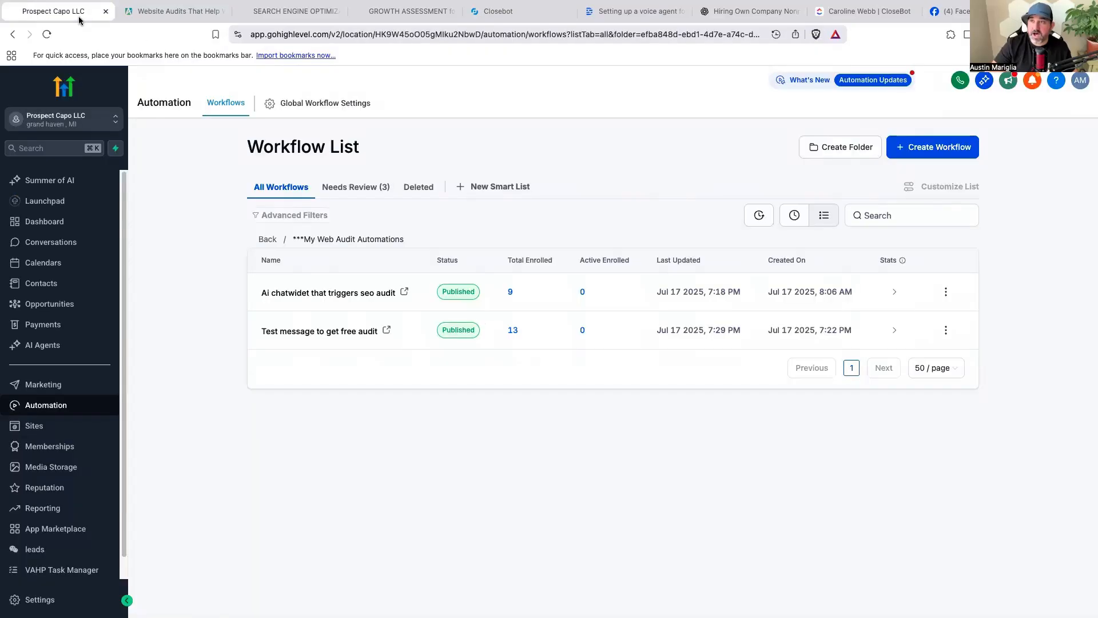
left_click(141, 18)
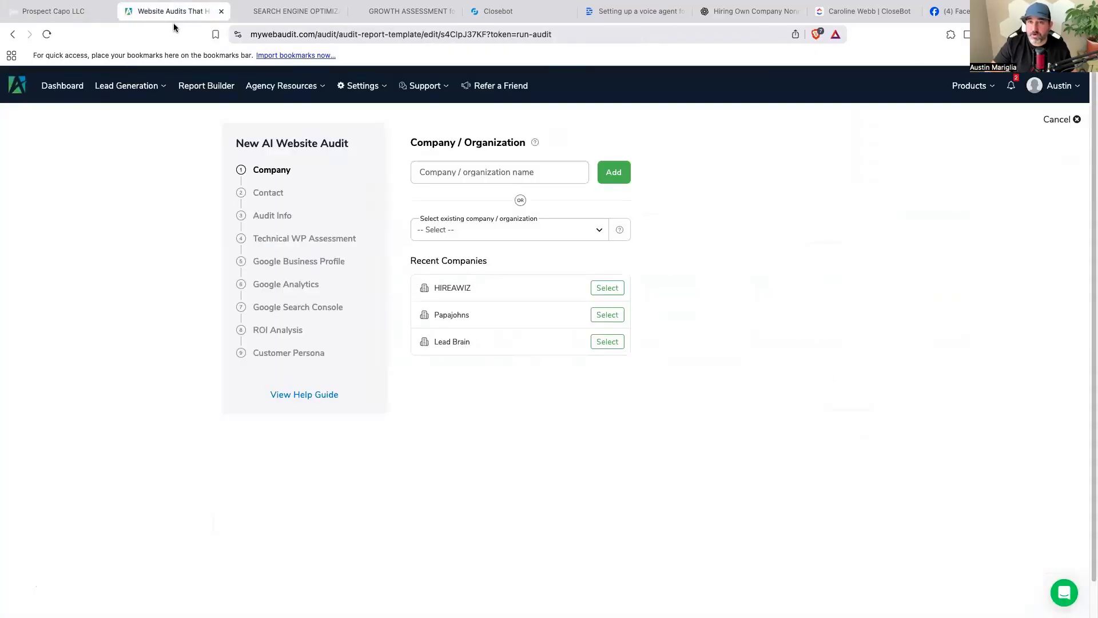
left_click(313, 21)
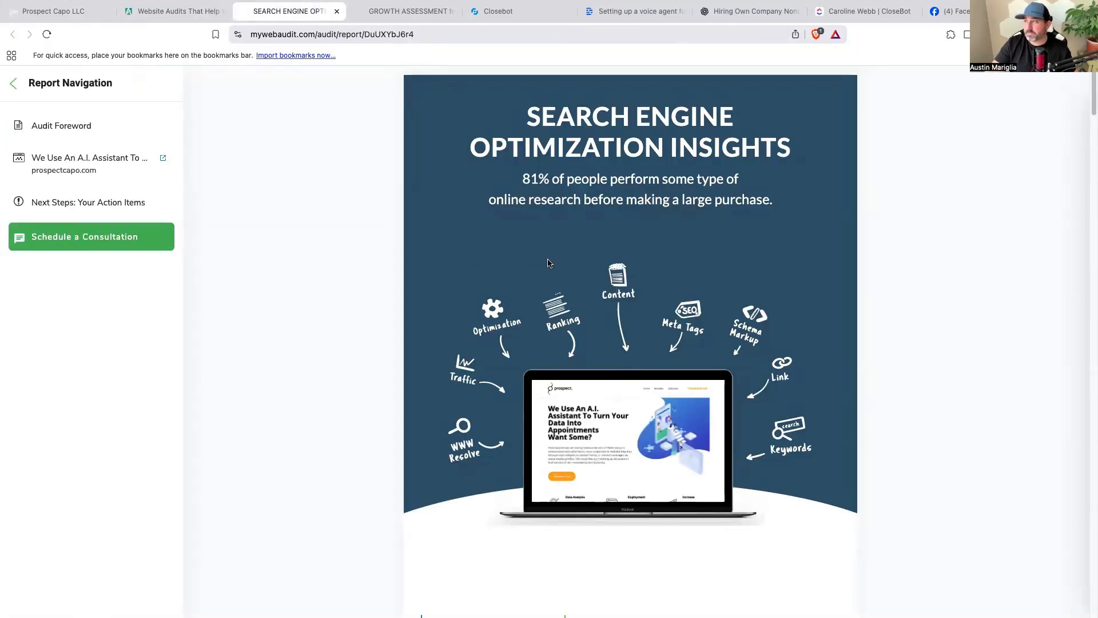
Scroll through the Search Engine Optimization Insights report.
scroll(549, 263, "down", 15)
scroll(547, 263, "down", 14)
scroll(547, 263, "down", 20)
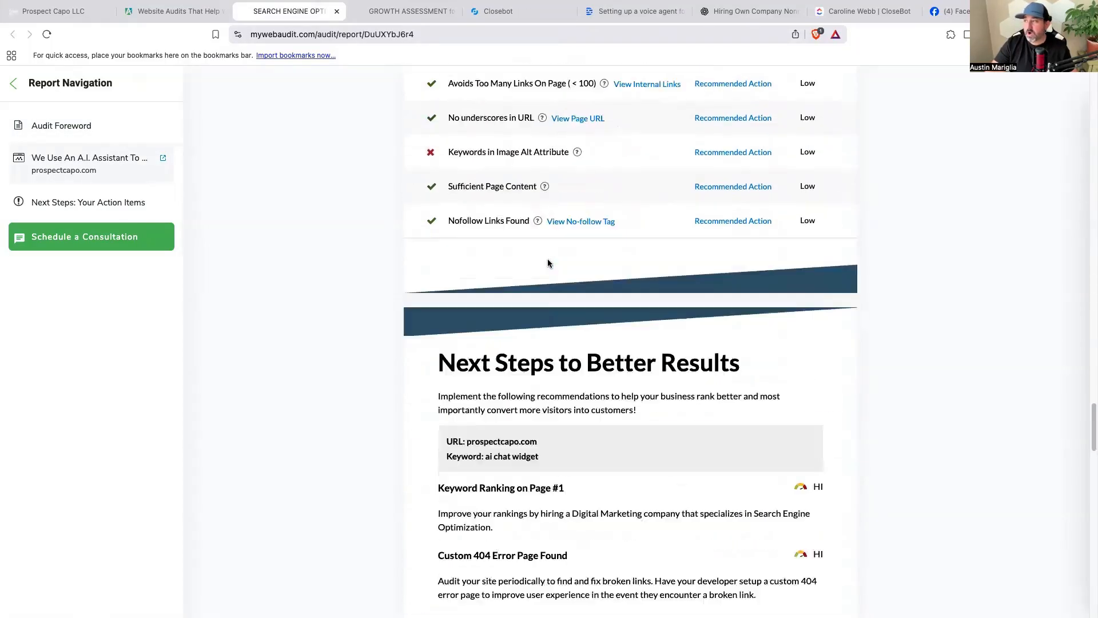
scroll(548, 263, "down", 15)
scroll(547, 263, "up", 20)
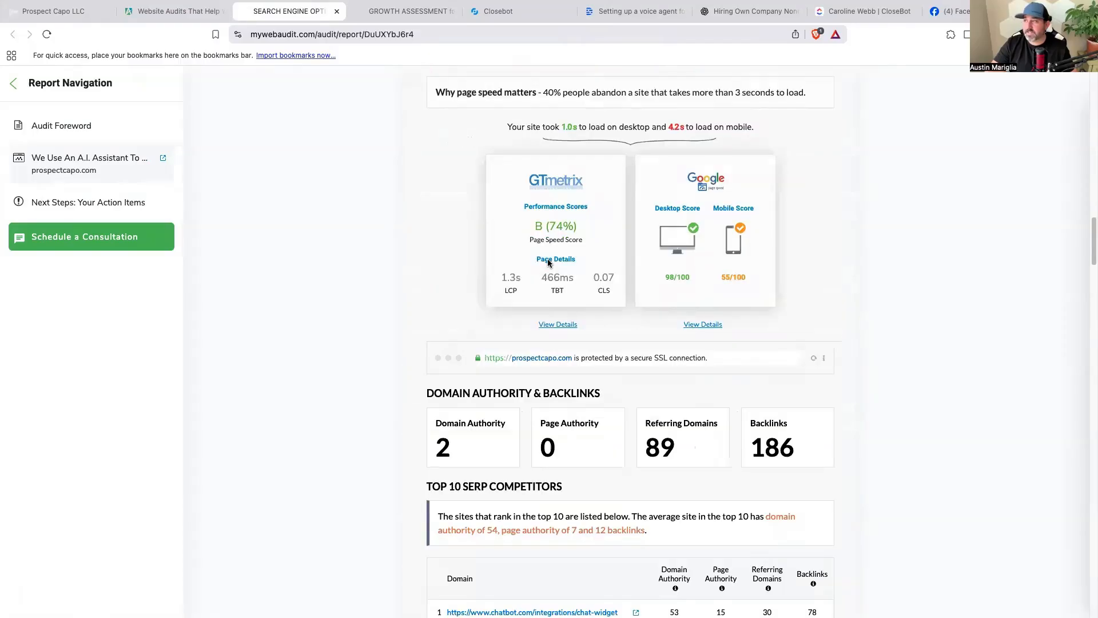
Open the Growth Assessment report and scroll through its sections.
left_click(400, 11)
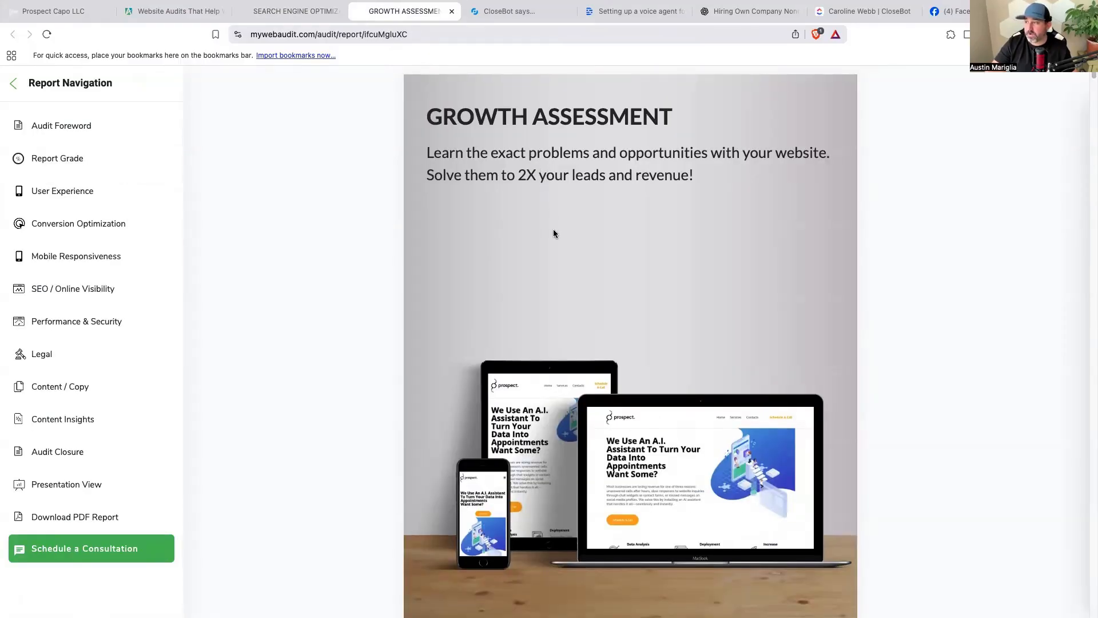
scroll(554, 230, "down", 20)
scroll(553, 231, "down", 5)
scroll(510, 232, "up", 3)
scroll(511, 230, "down", 20)
scroll(554, 231, "down", 15)
scroll(555, 232, "down", 10)
scroll(556, 231, "down", 20)
scroll(563, 237, "up", 20)
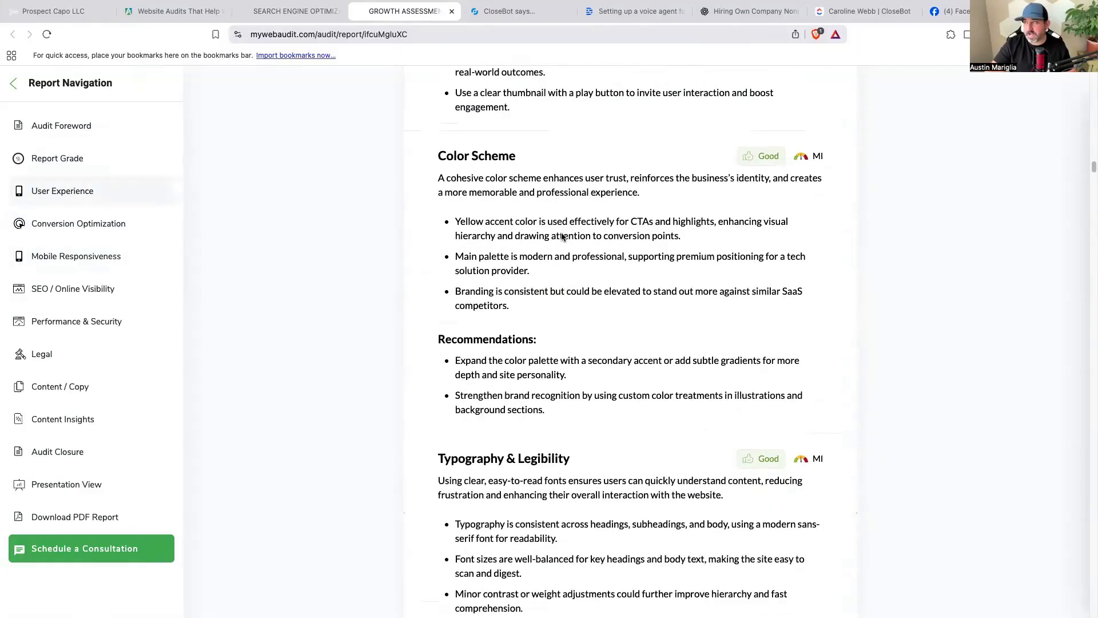
scroll(563, 237, "up", 20)
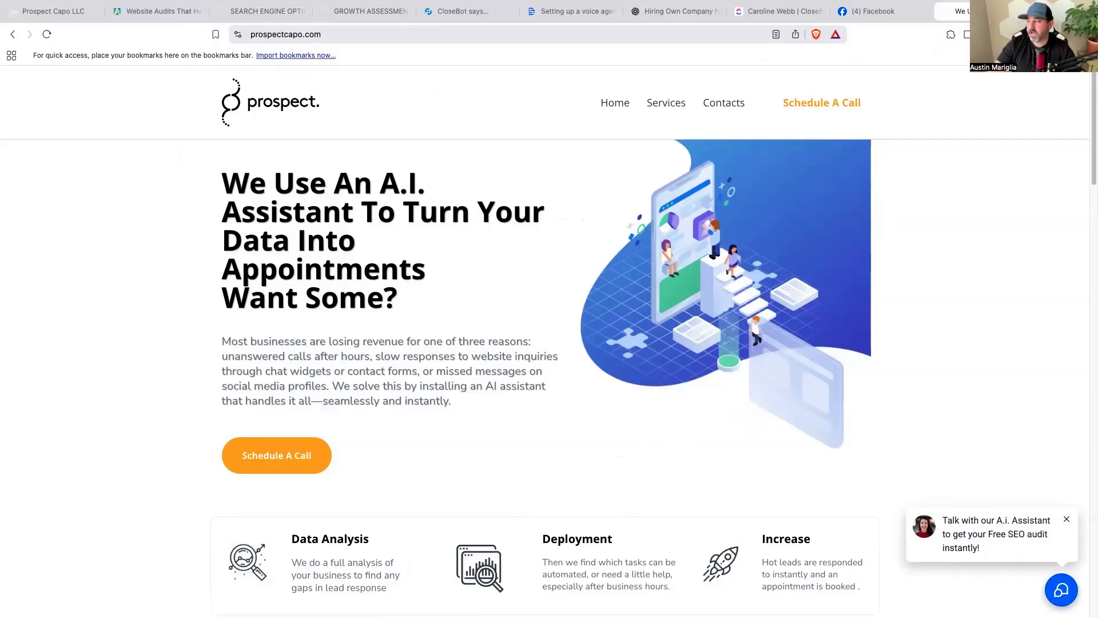
Open the site's chat assistant, request a 'Free Audit' and answer 'Yes'.
left_click(1063, 592)
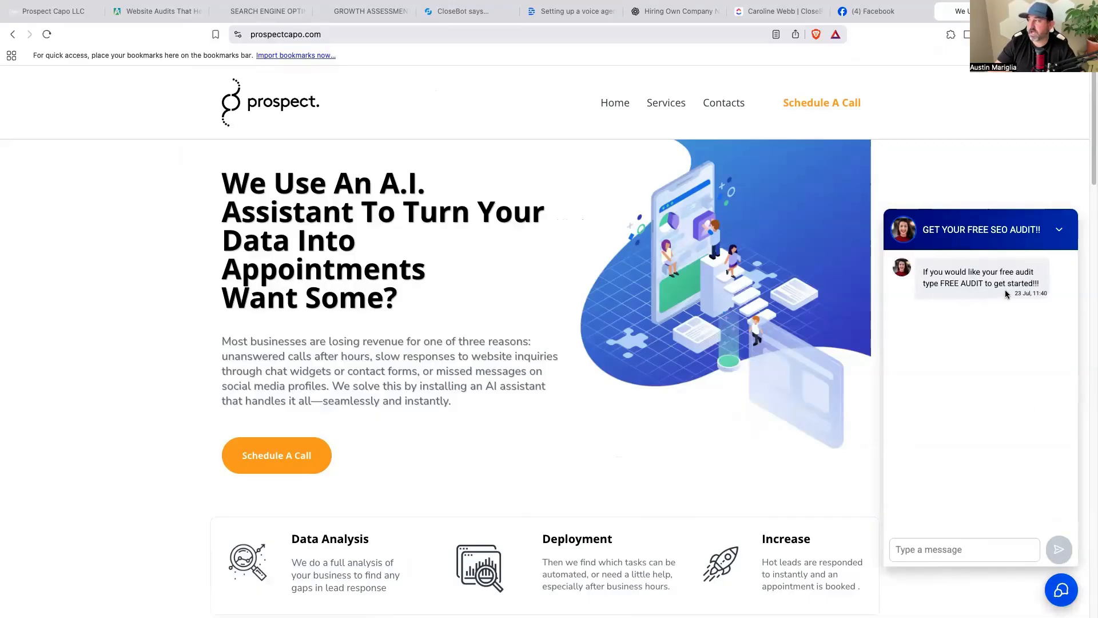
left_click(956, 552)
type("Free Audit")
key("Return")
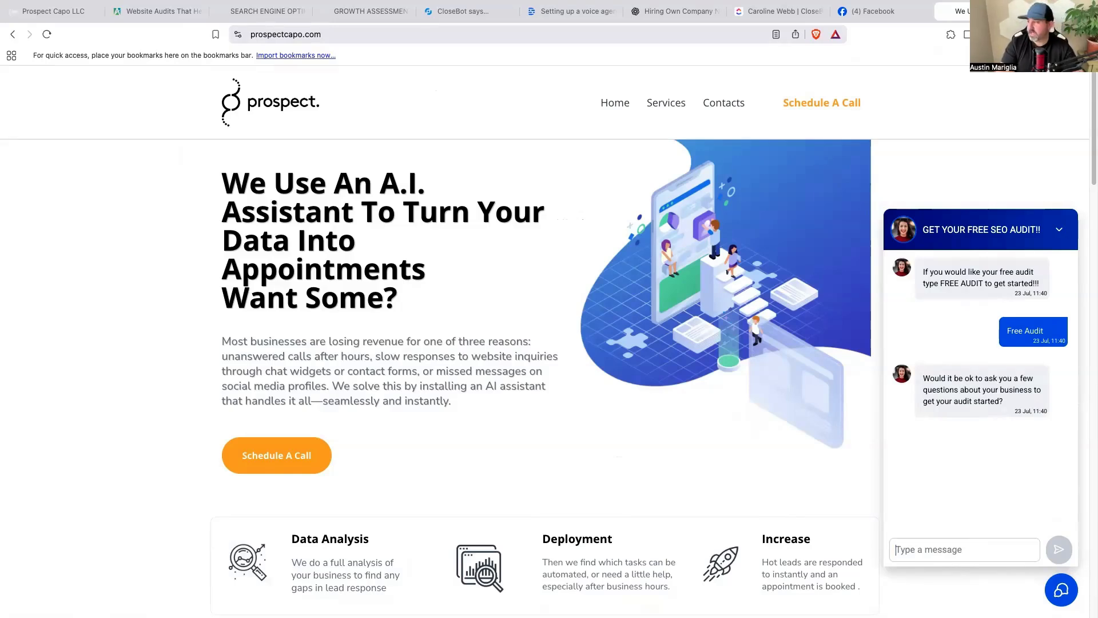
type("Yes")
key("Return")
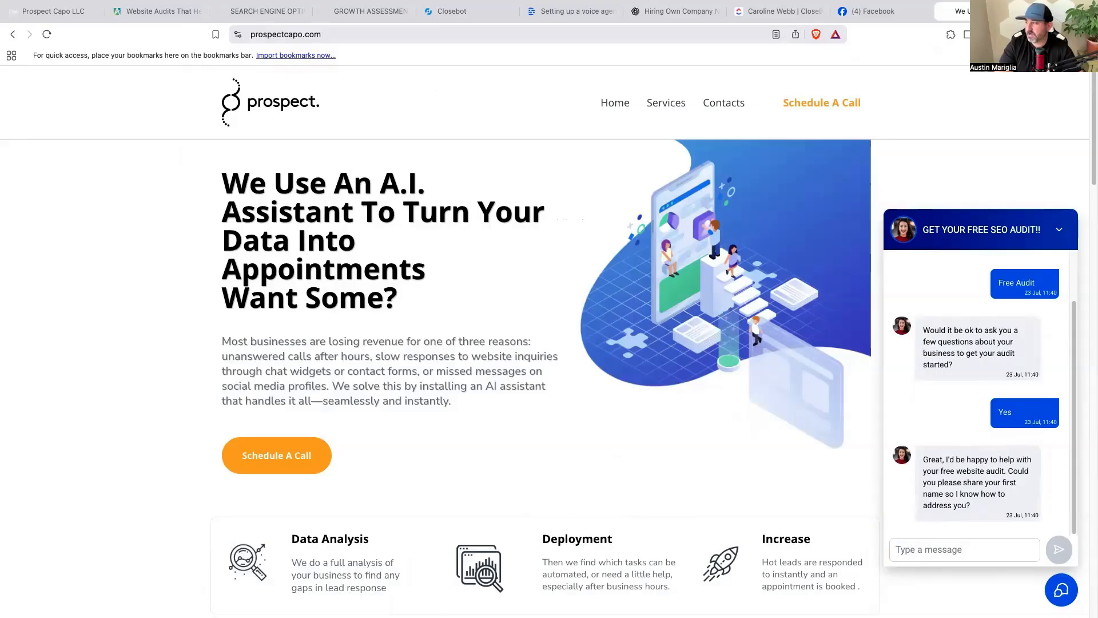
Give the bot the visitor's first name, business name and website treetrimming.com.
type("My name is S")
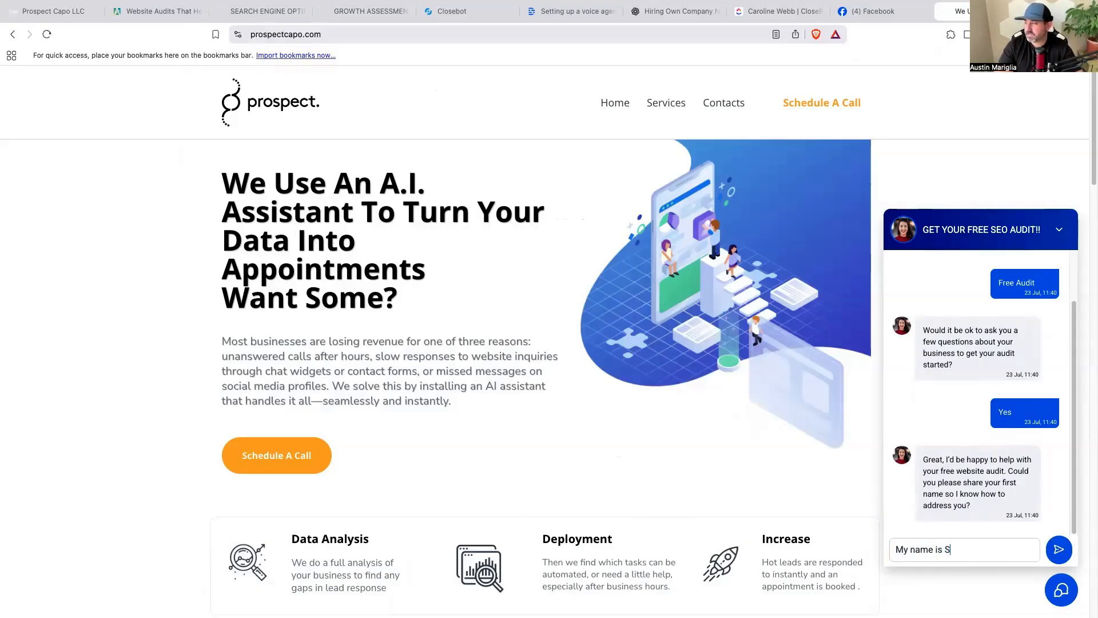
type("teve")
key("Return")
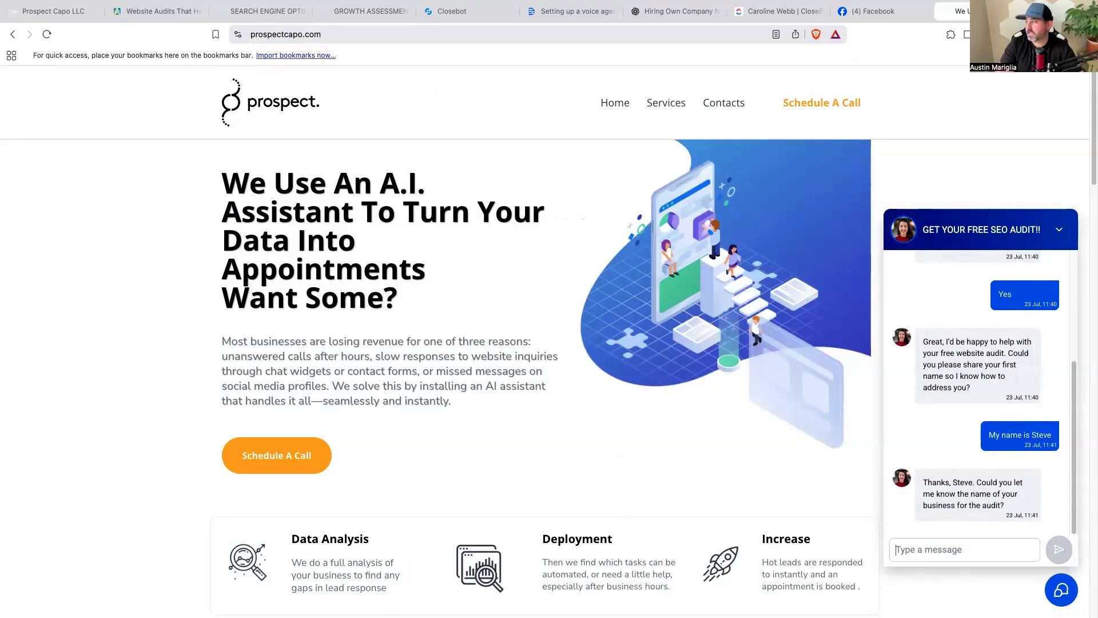
type("Steves t")
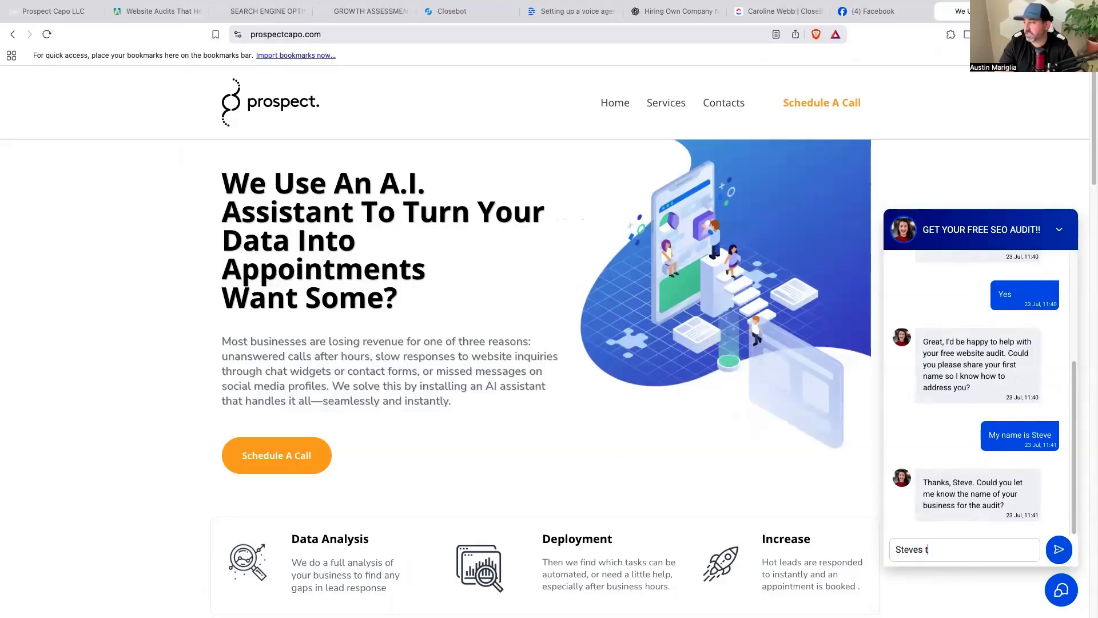
type("ree trimming")
key("Return")
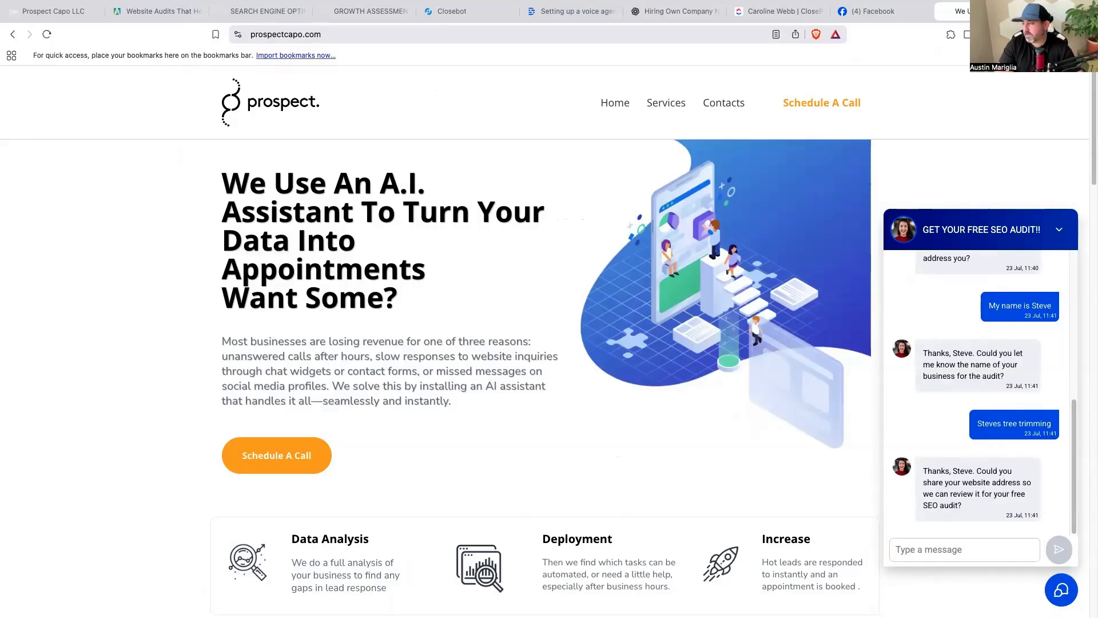
type("rte")
key("BackSpace")
key("BackSpace")
key("BackSpace")
type("tree")
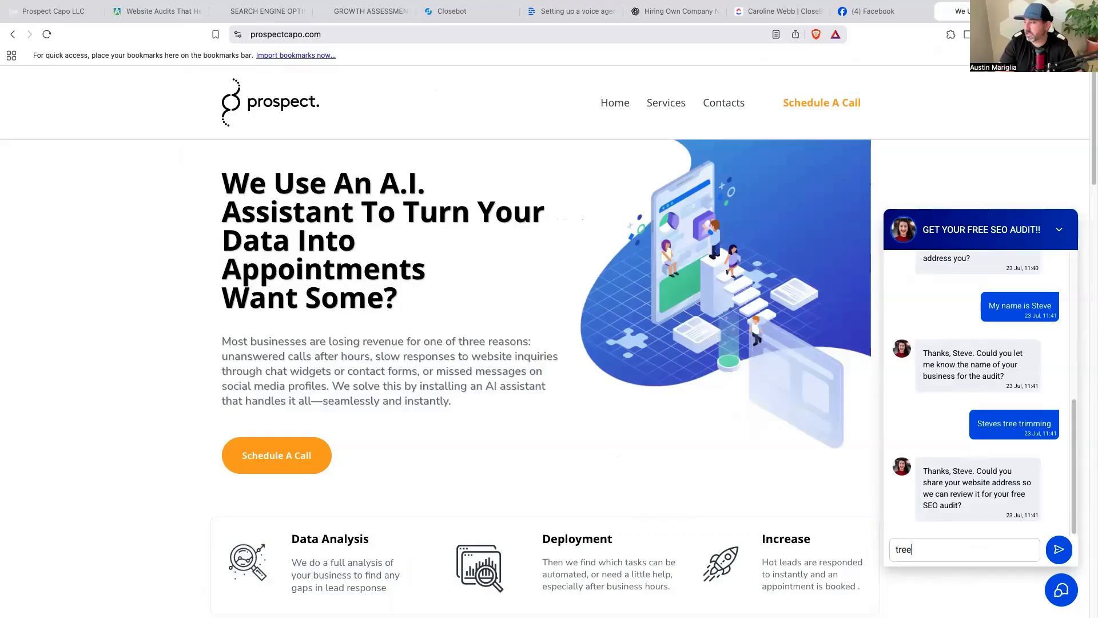
type("trimming.com")
key("Return")
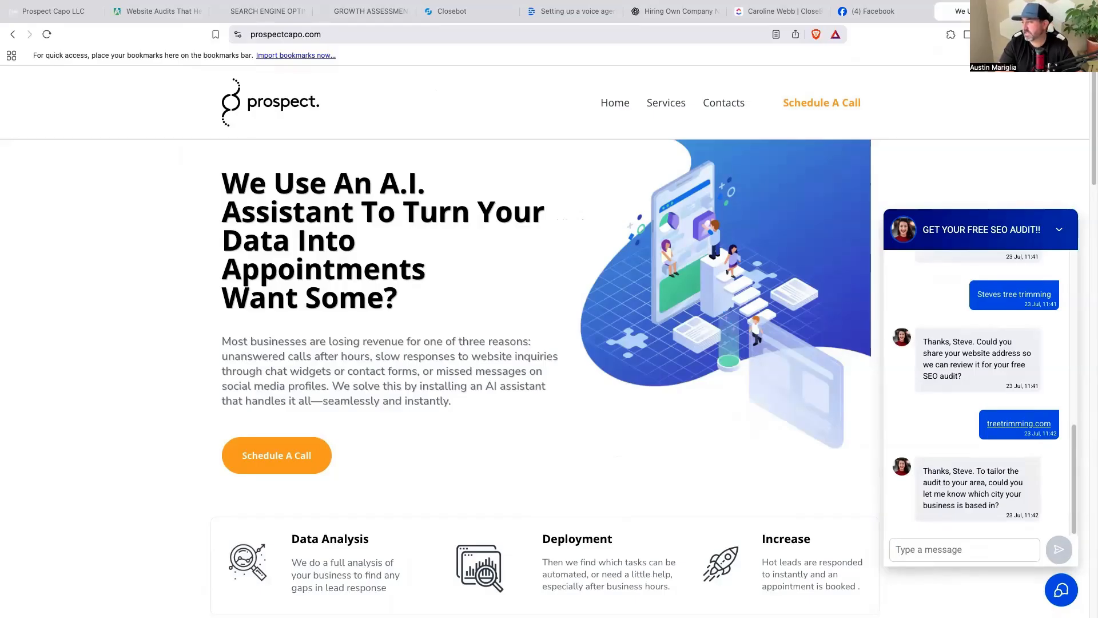
Send the bot the city riverside, state California, the visitor's e-mail and phone number.
type("riverside")
key("Return")
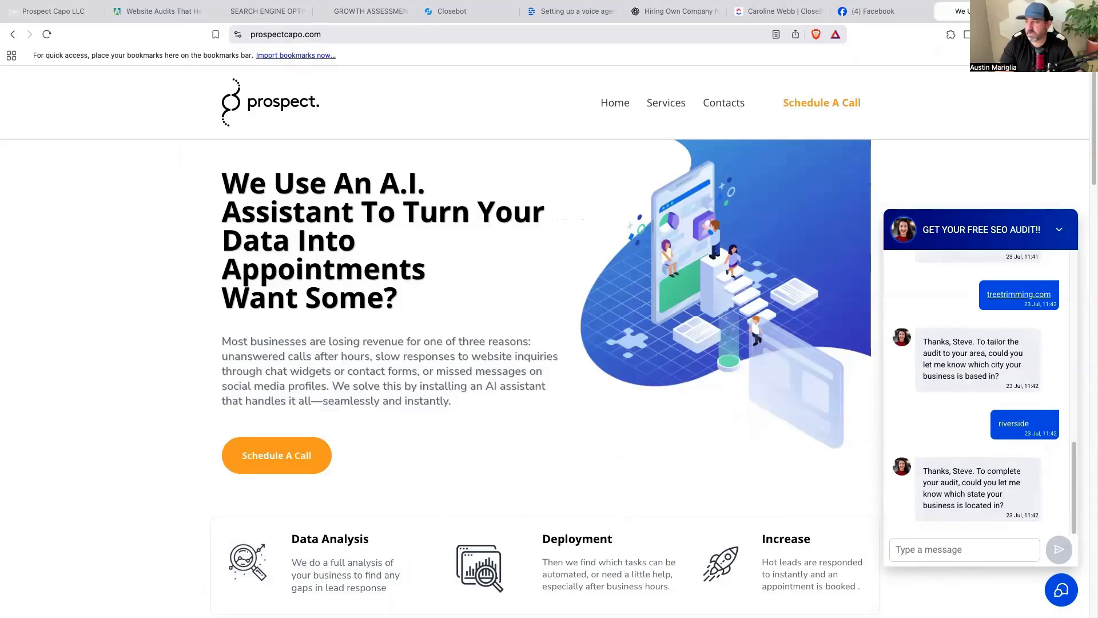
type("California")
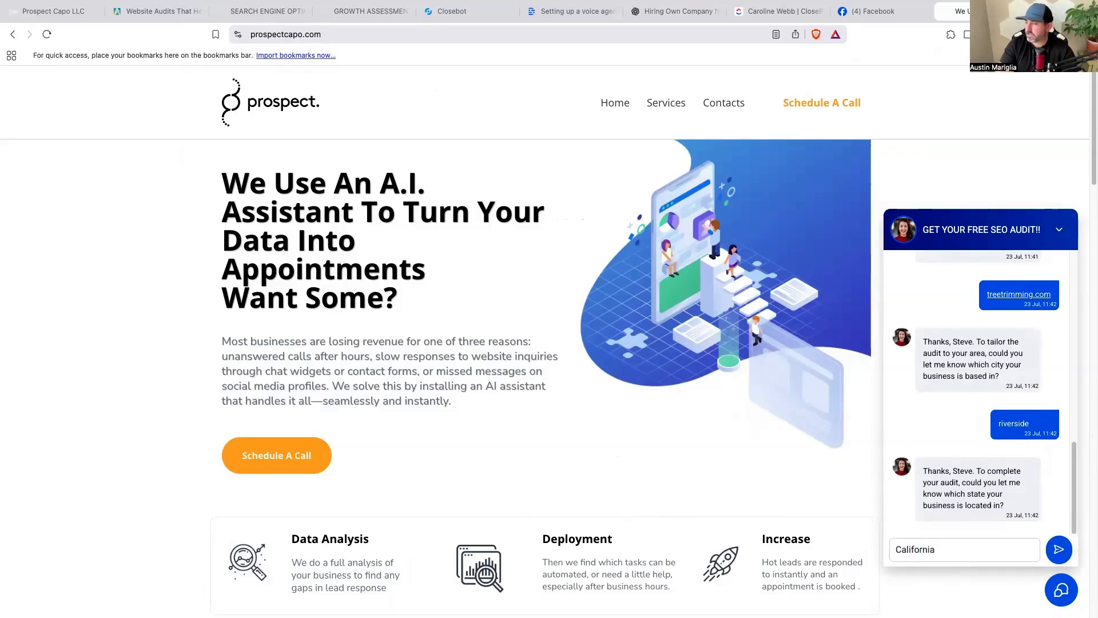
key("Return")
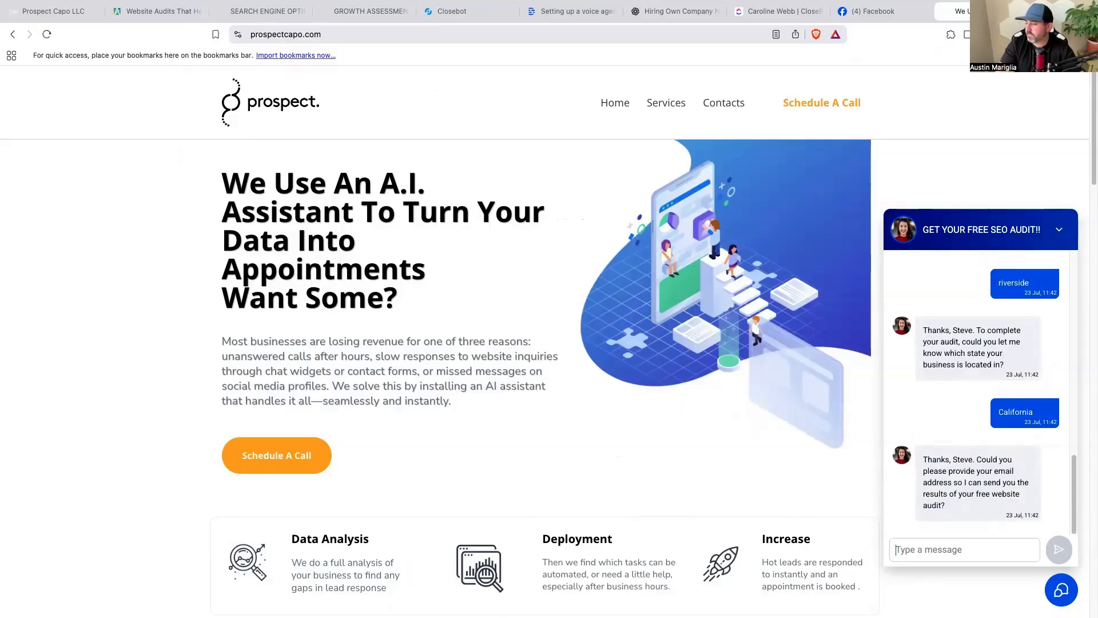
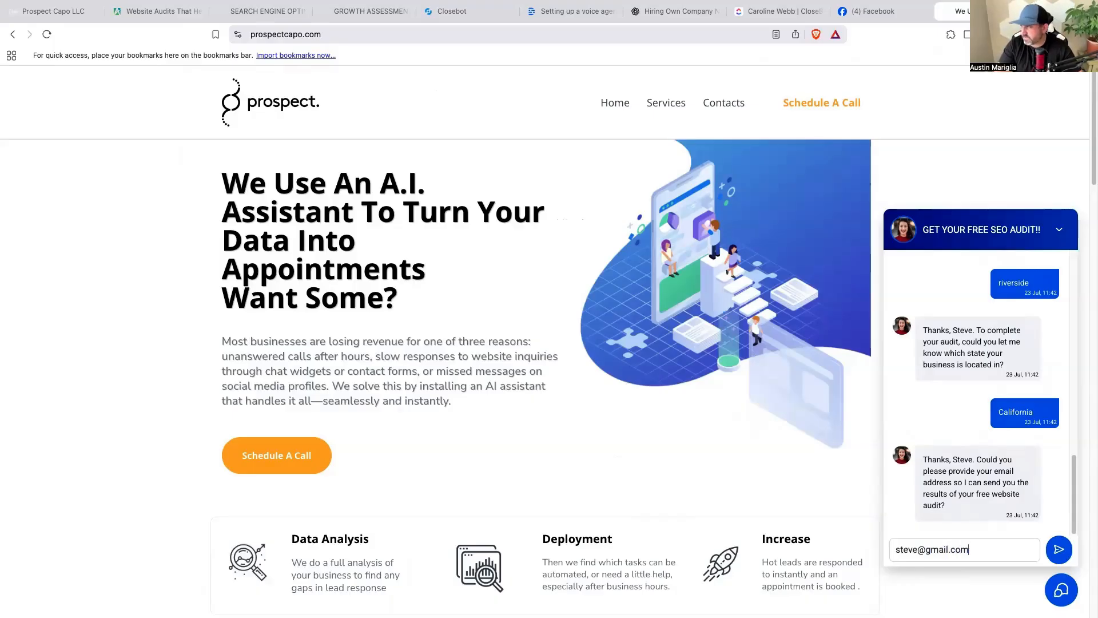
key("Return")
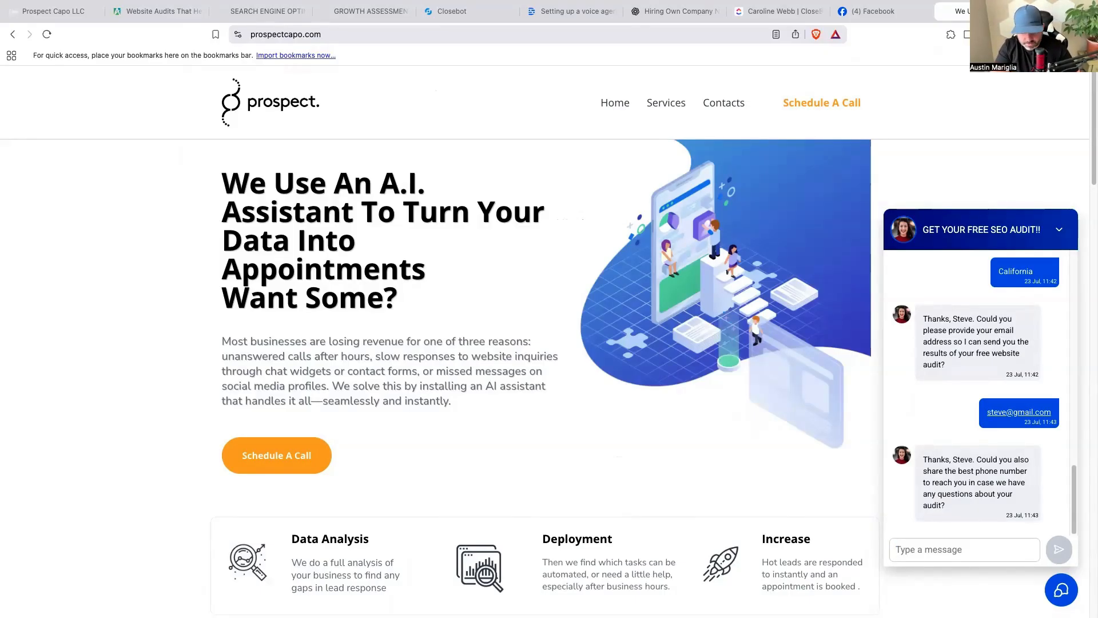
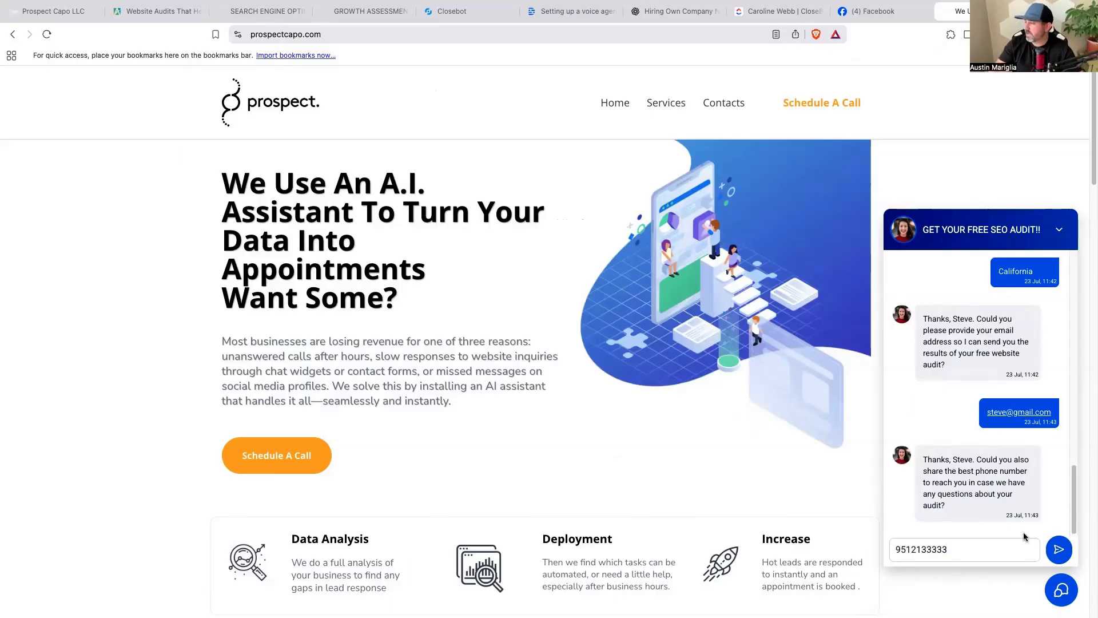
left_click(1057, 549)
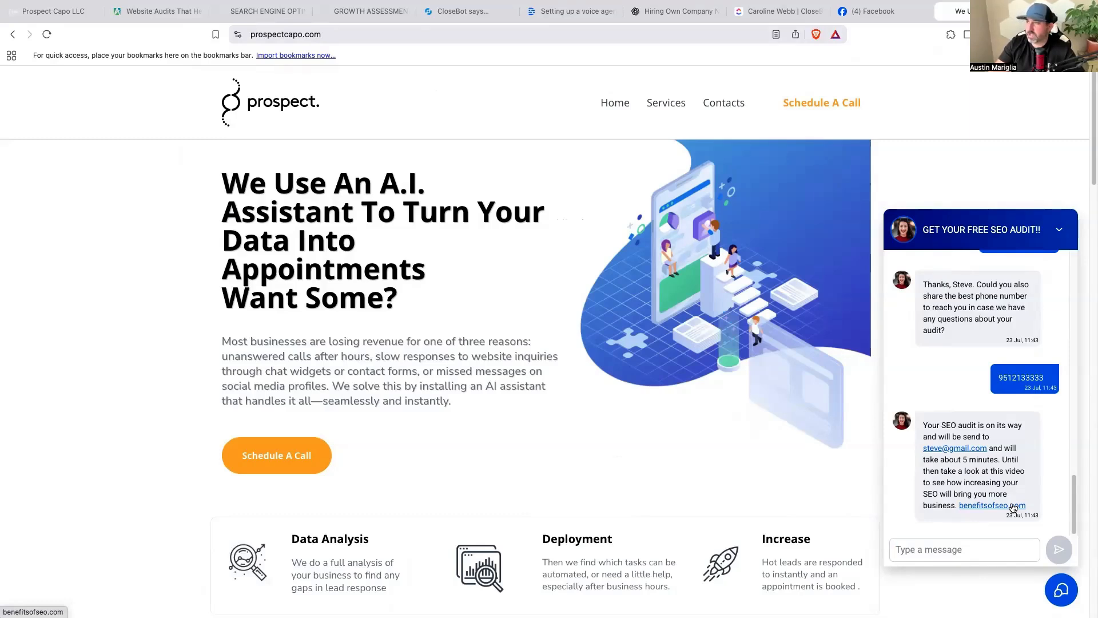
Check the My Web Audit dashboard for the new treetrimming.com audit, then return to GoHighLevel.
left_click(169, 18)
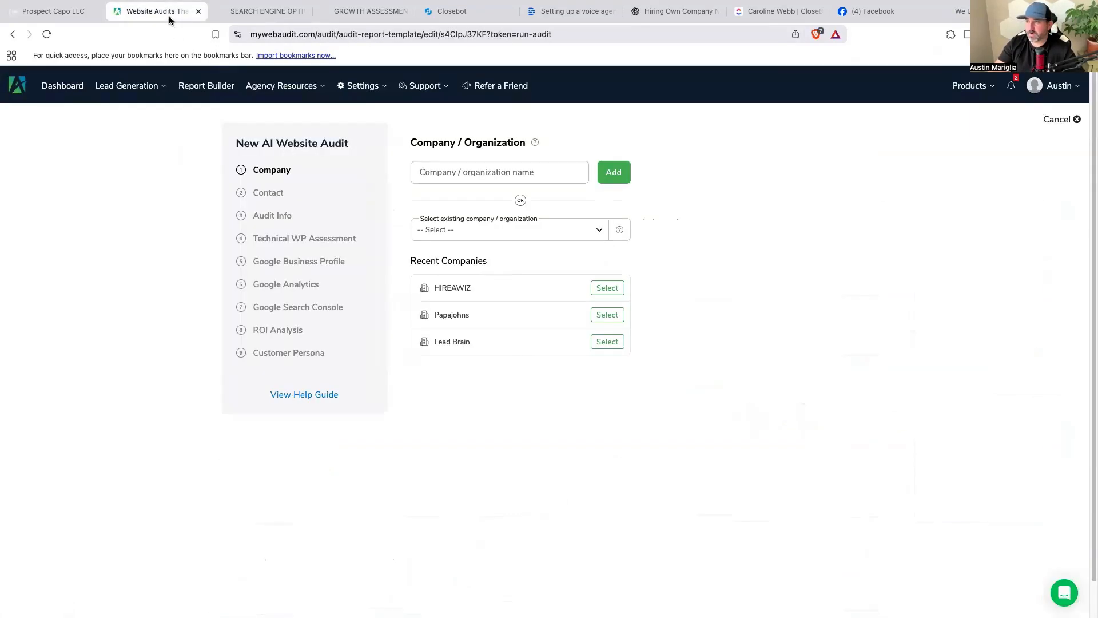
left_click(74, 85)
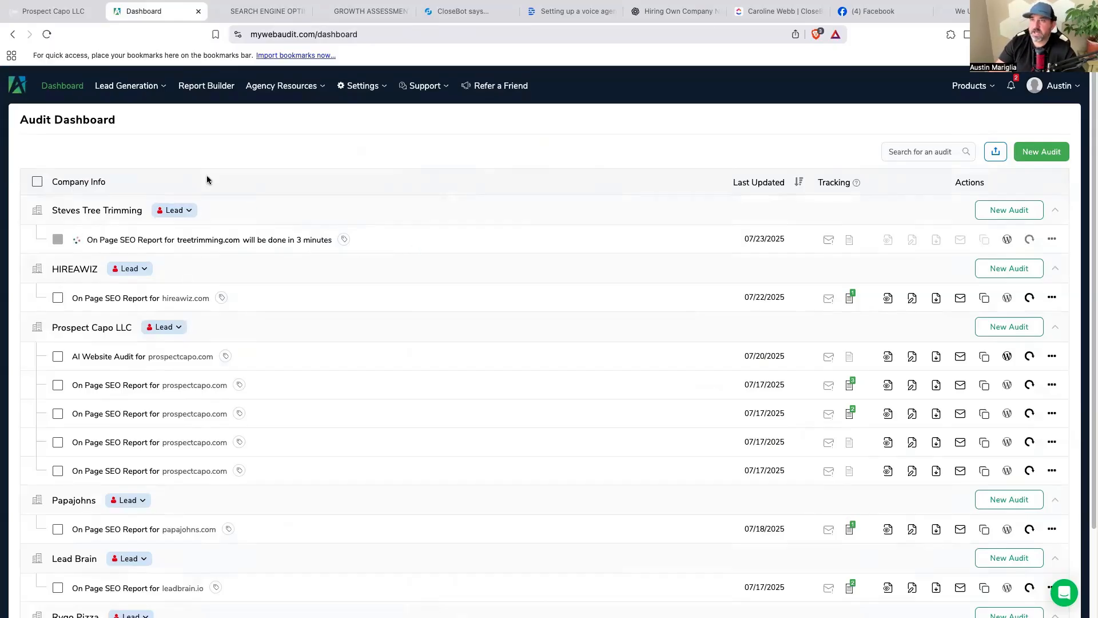
left_click(66, 17)
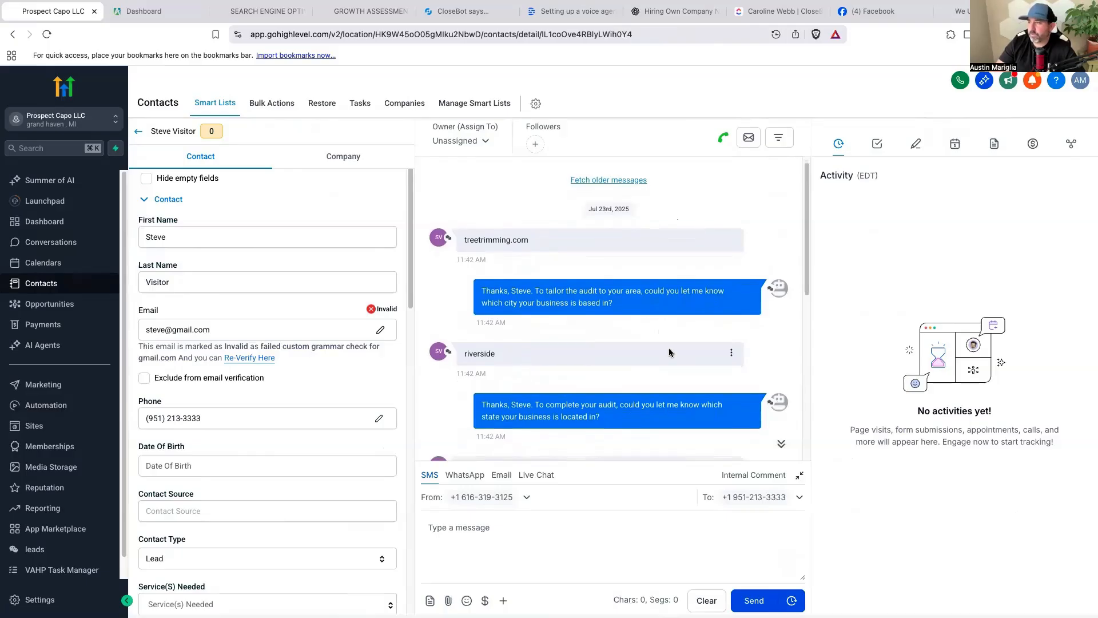
Scroll the contact's chat to the audit confirmation, then switch to the My Web Audit dashboard.
scroll(600, 292, "down", 6)
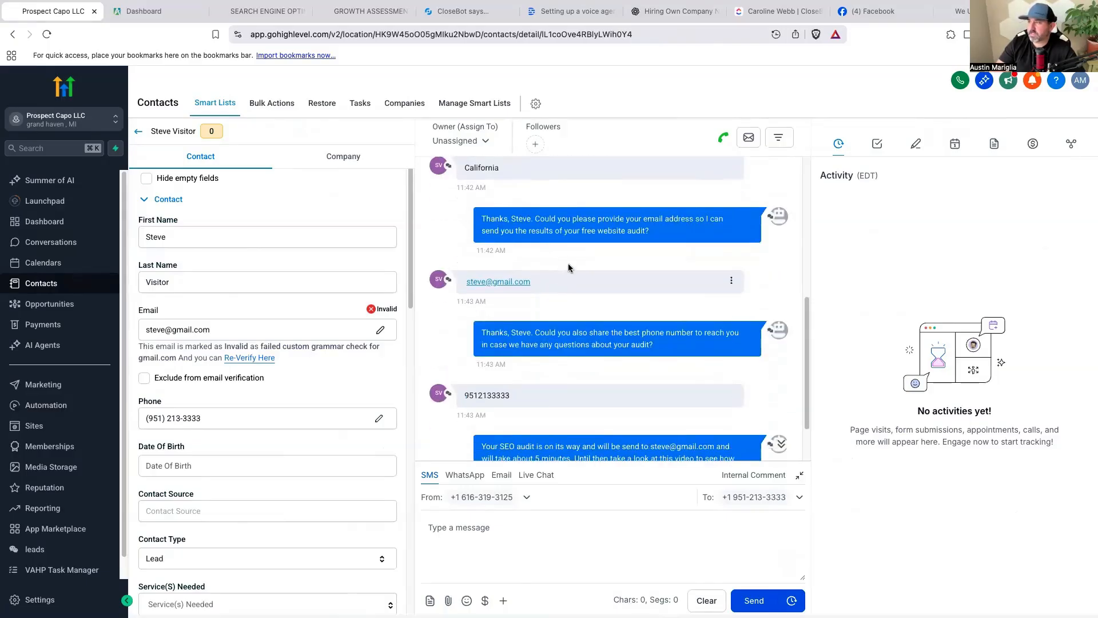
scroll(540, 263, "down", 2)
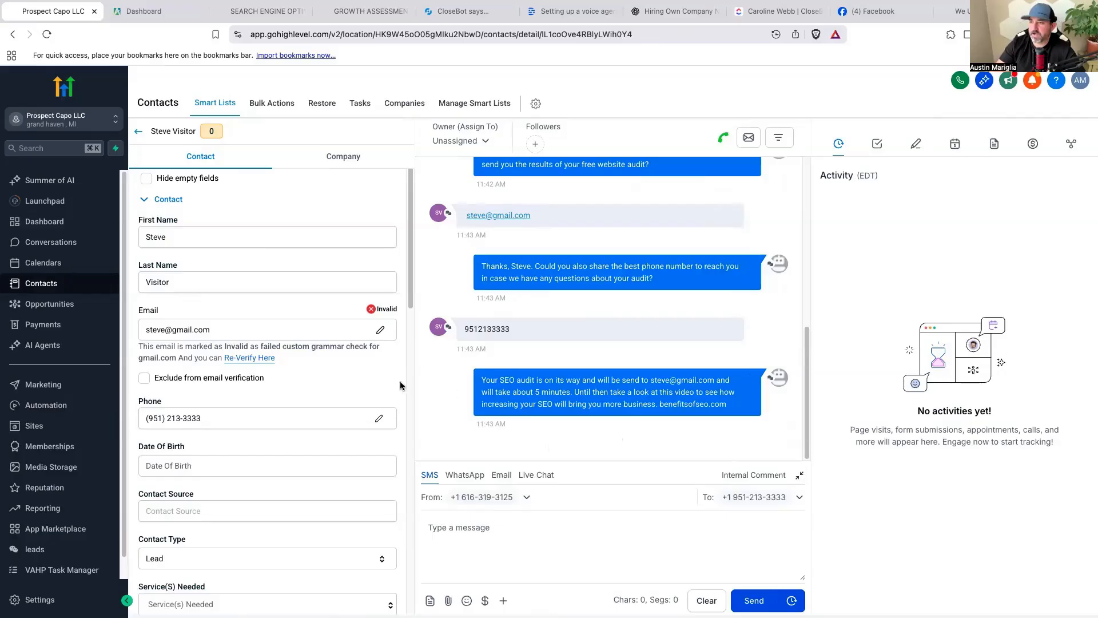
left_click(176, 19)
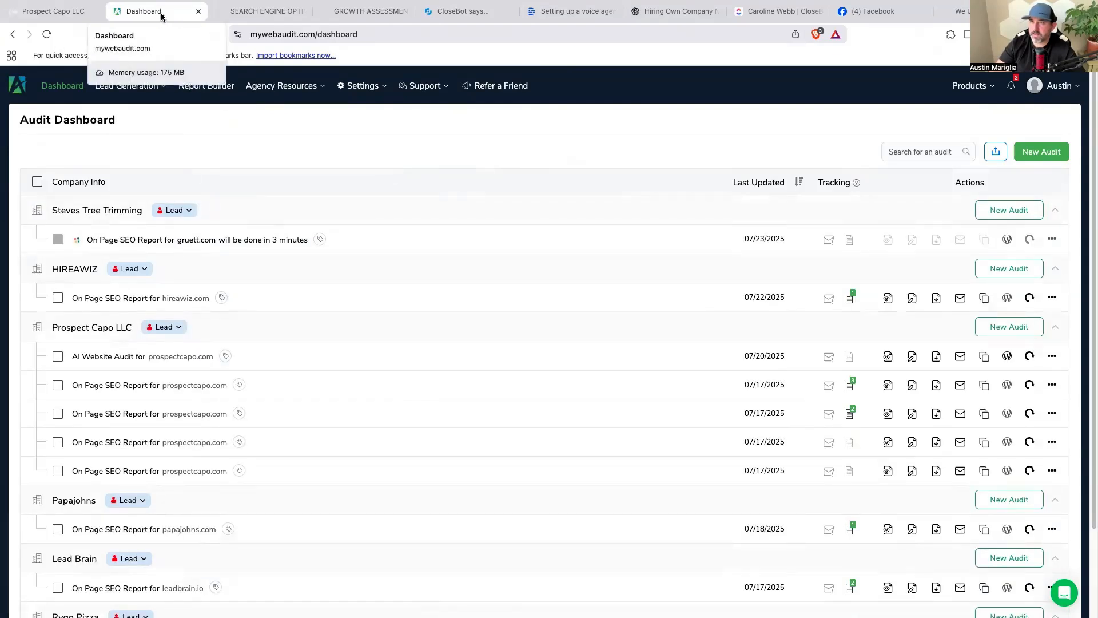
Review the GoHighLevel Integration's Actions and Triggers tabs in Settings, then return to the contact record.
left_click(370, 84)
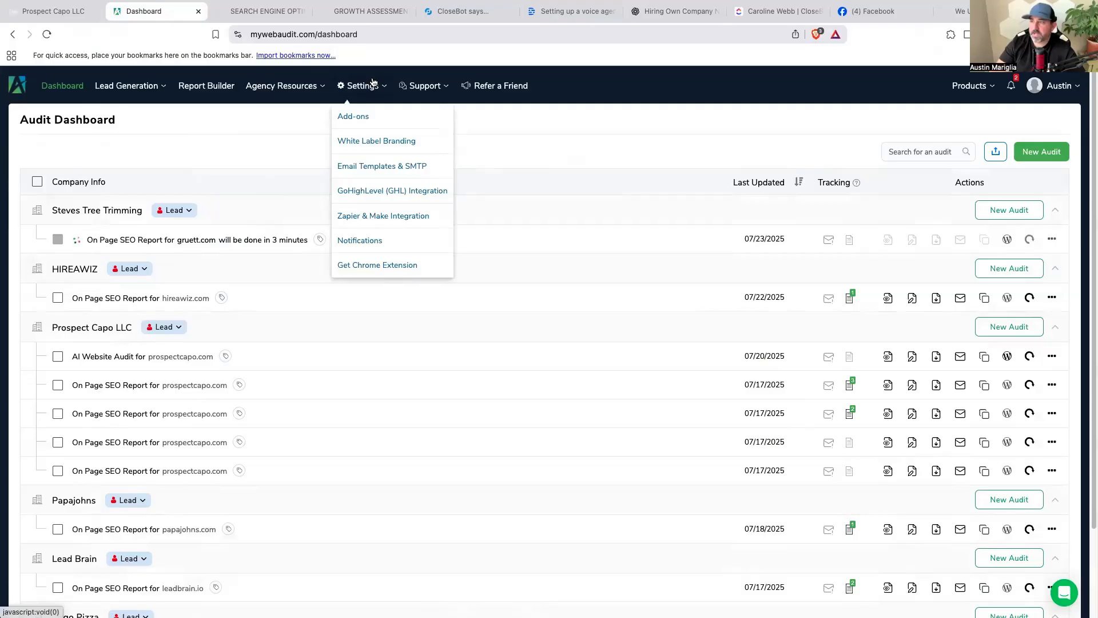
left_click(420, 192)
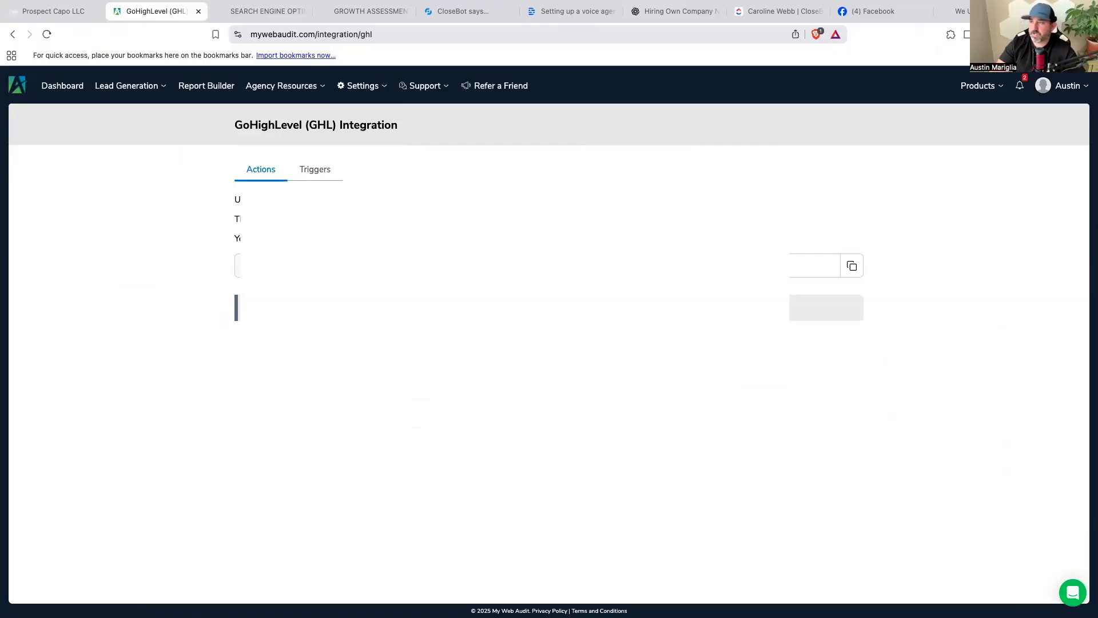
left_click(318, 167)
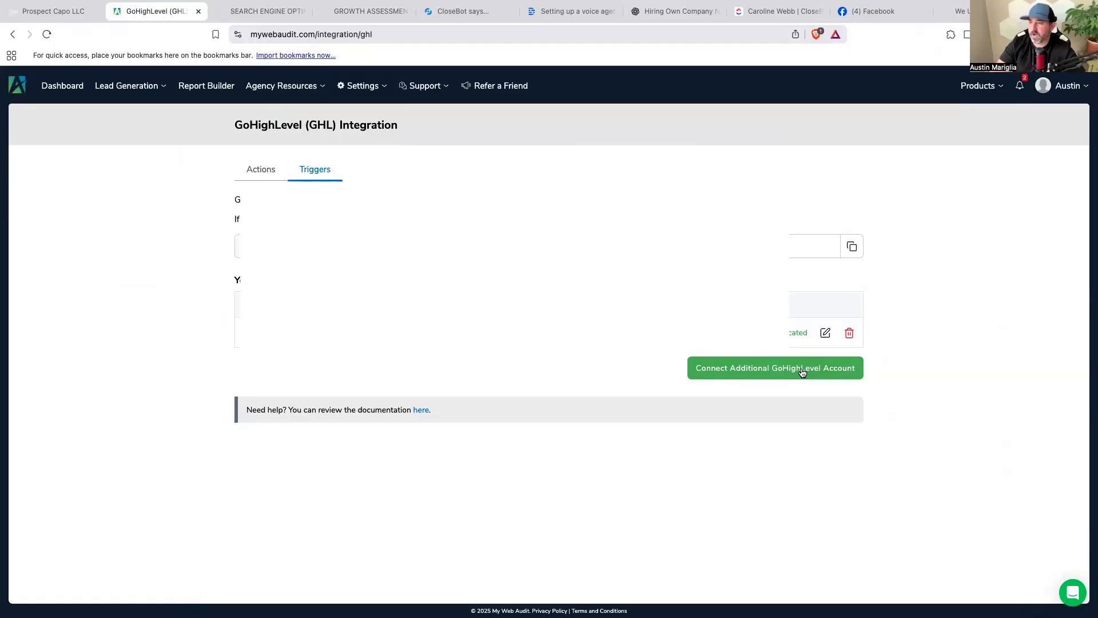
left_click(271, 175)
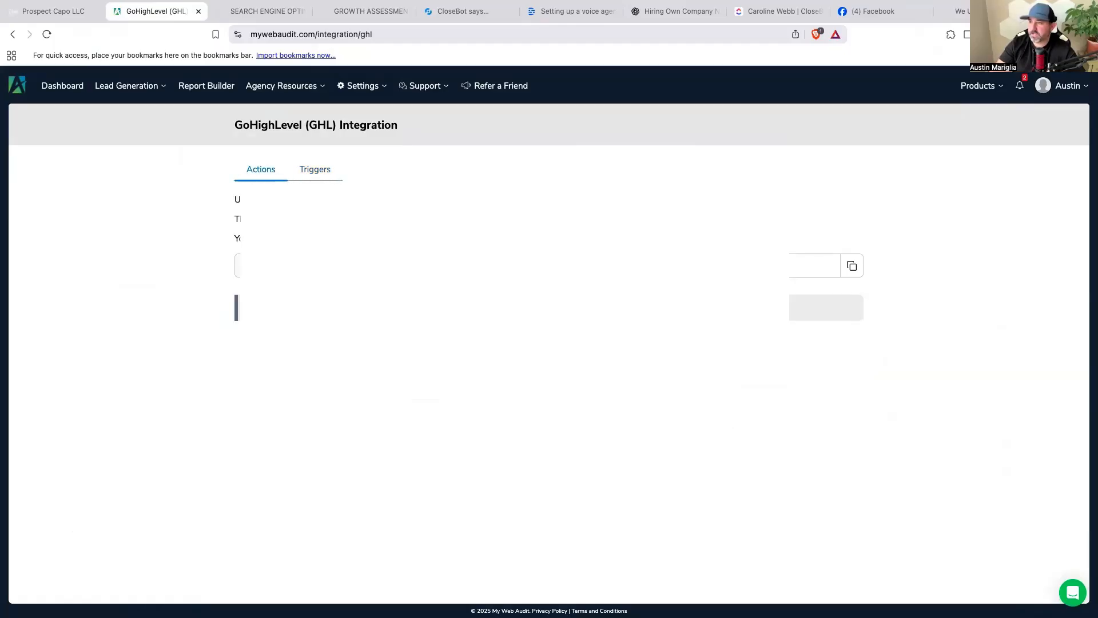
left_click(327, 175)
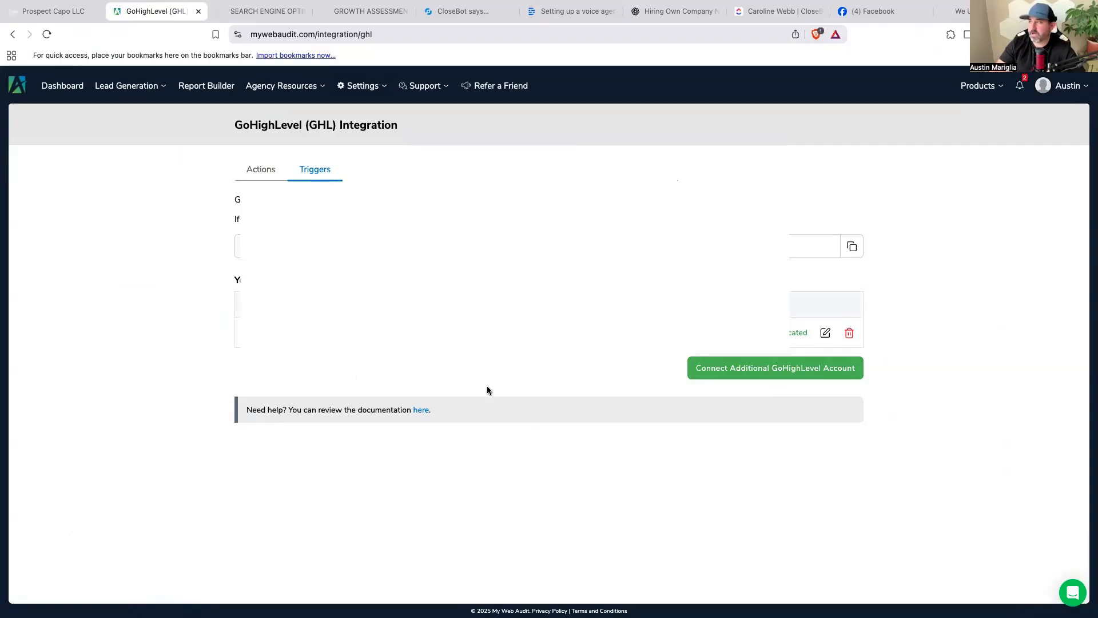
left_click(262, 170)
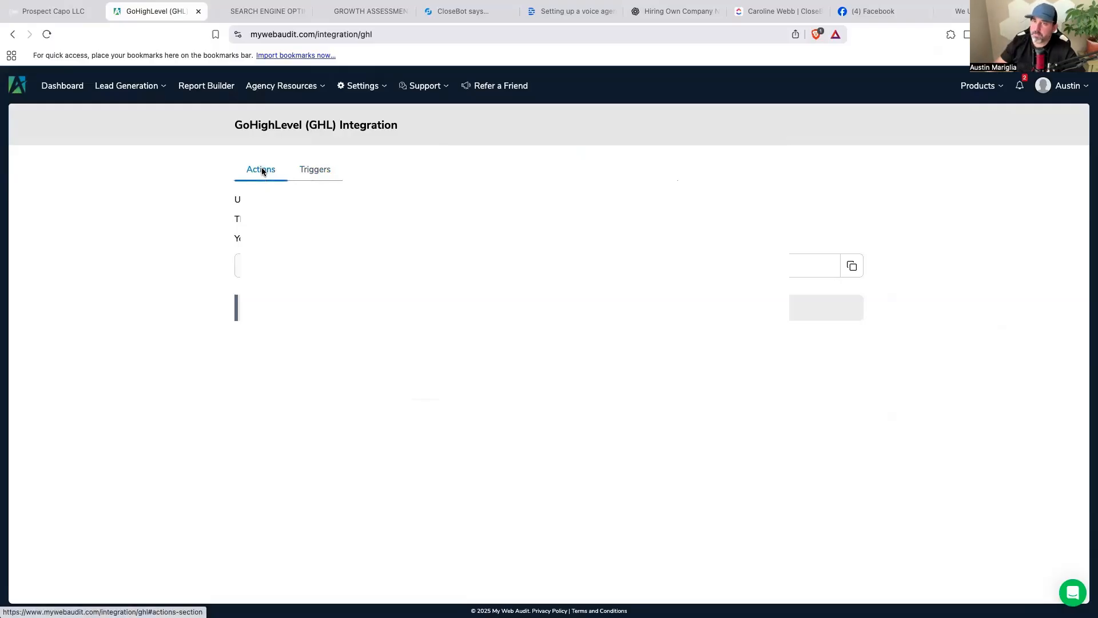
left_click(68, 13)
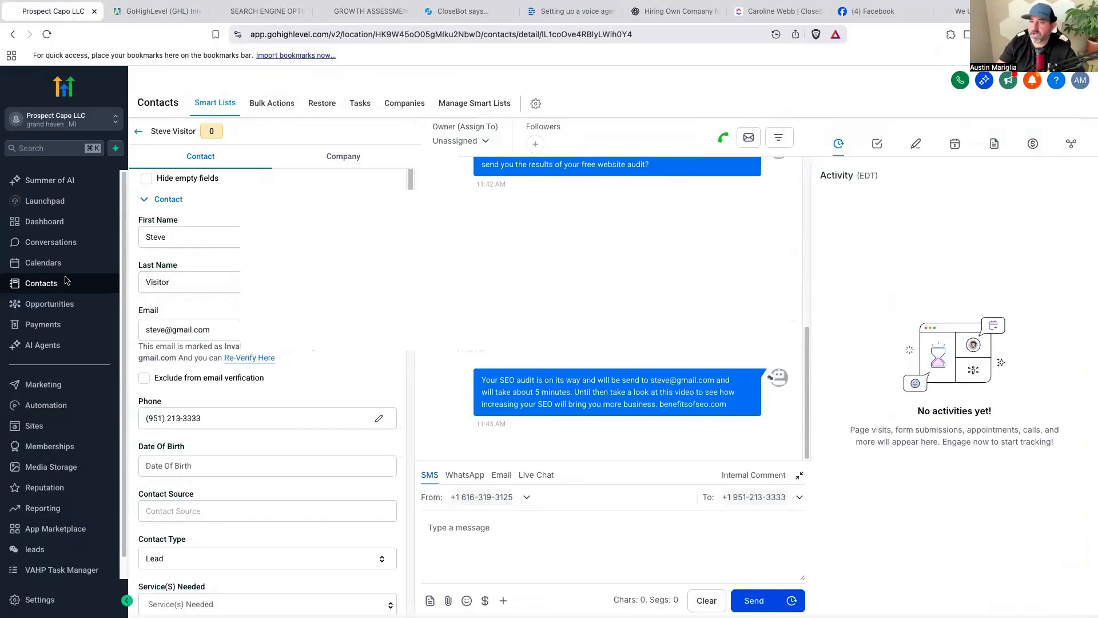
View the two workflows in the My Web Audit Automations folder, then go to Sites Funnels.
left_click(40, 411)
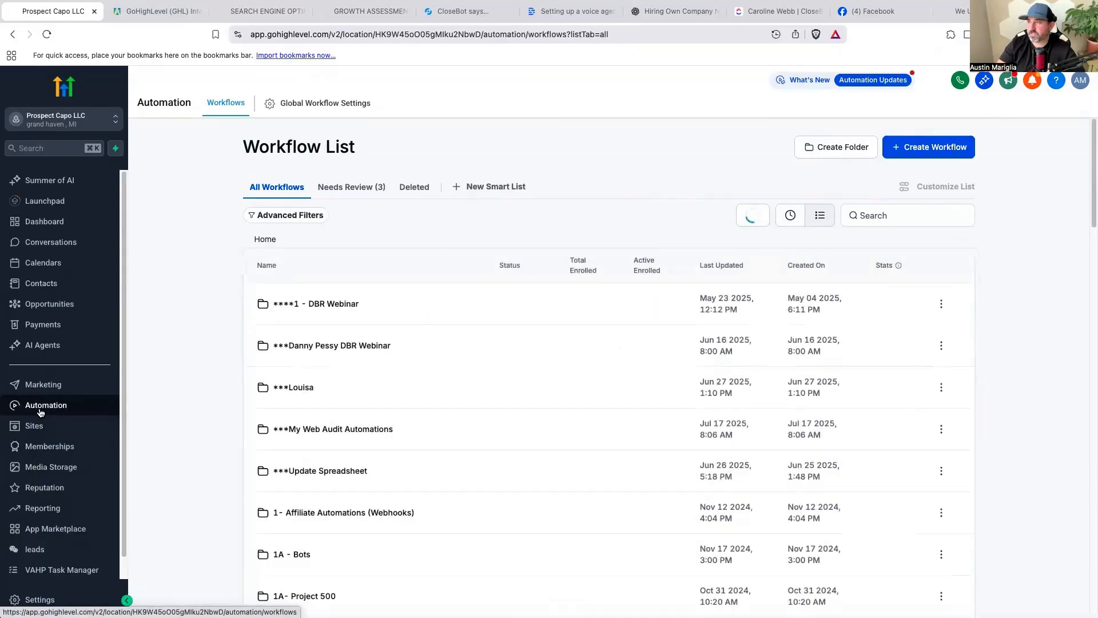
left_click(331, 424)
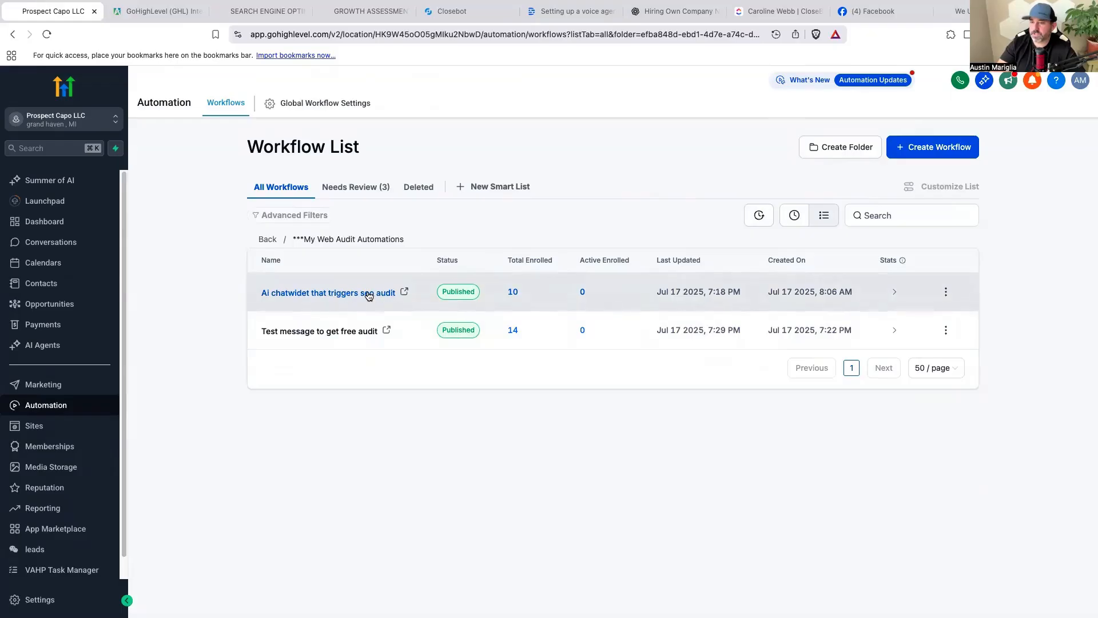
left_click(37, 428)
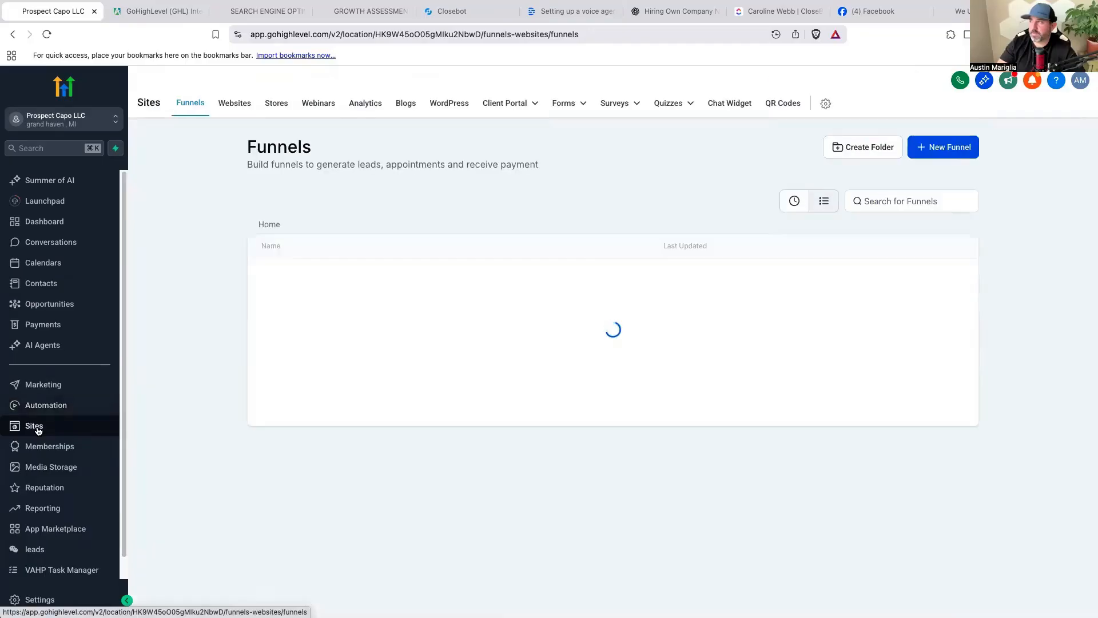
In the Chat Widget list, cancel a new widget and open SEO Audit Lead Magnet Chat.
left_click(730, 105)
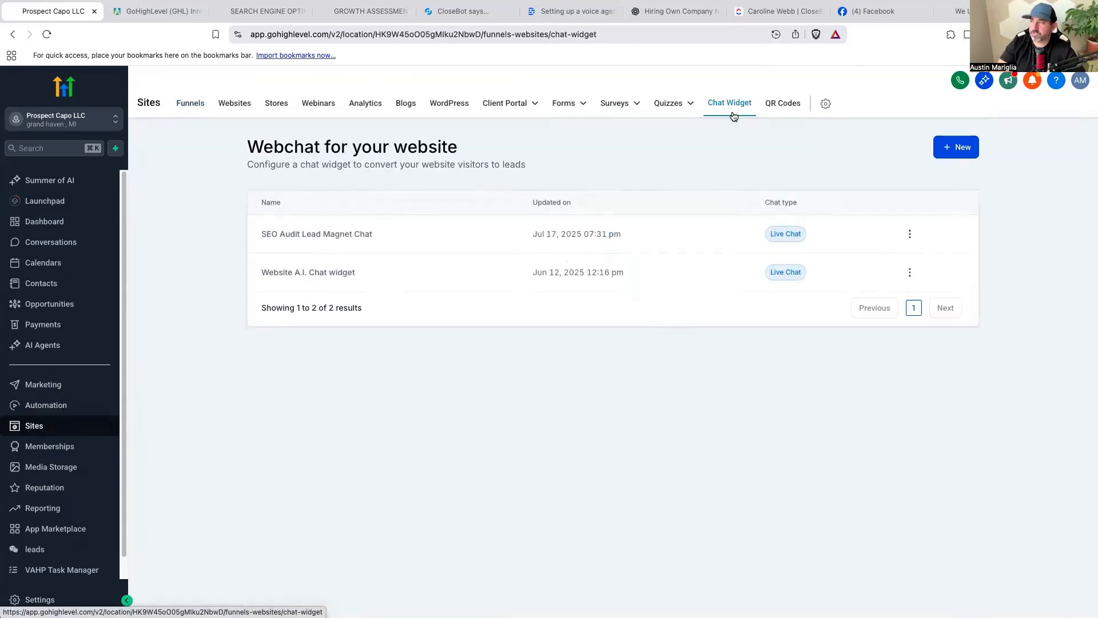
left_click(954, 149)
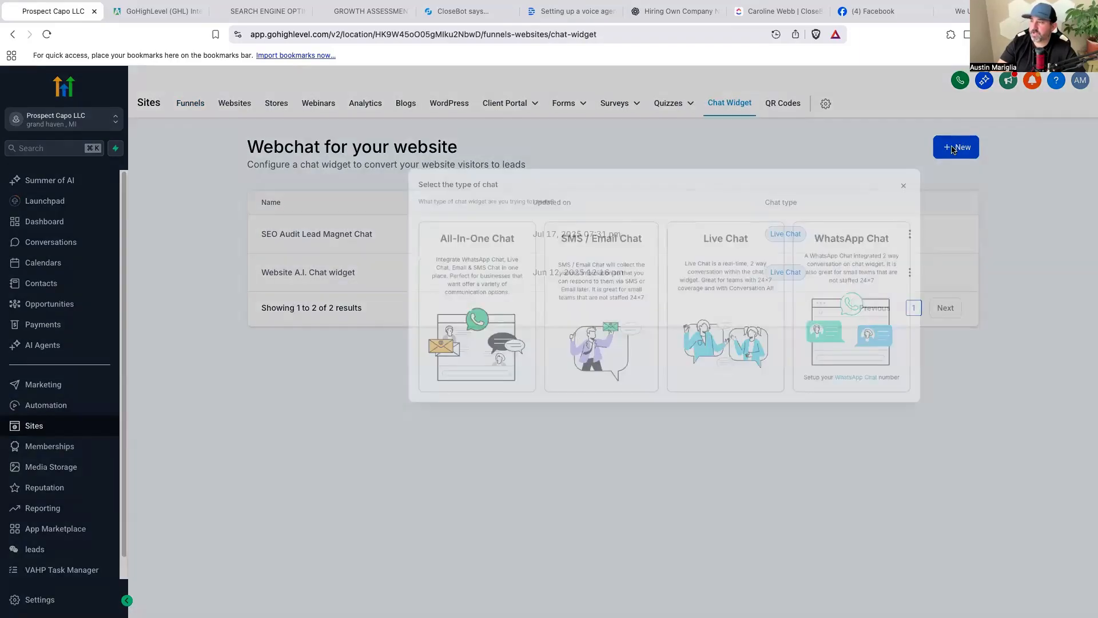
left_click(881, 200)
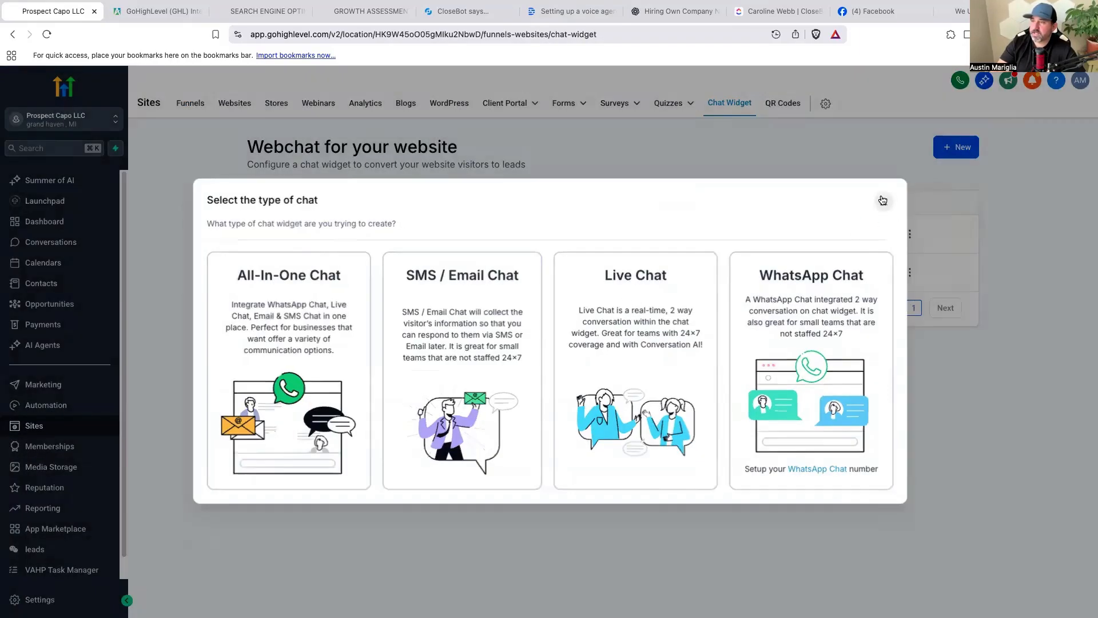
left_click(297, 239)
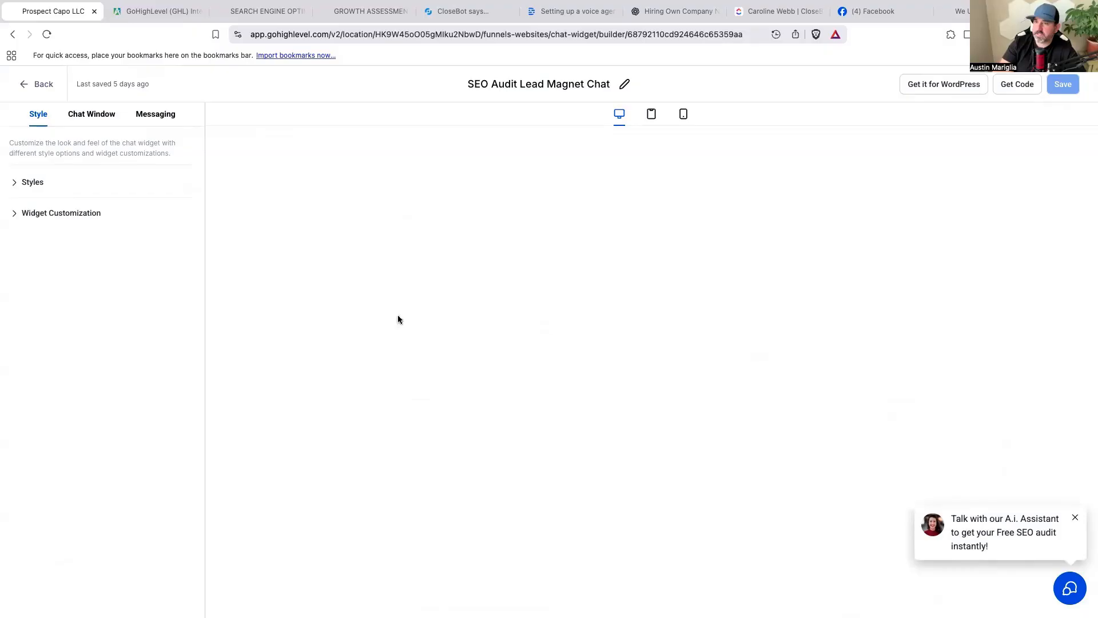
Expand Styles and select the Welcome Message text, then switch to the Chat Window settings.
left_click(39, 185)
scroll(159, 309, "down", 5)
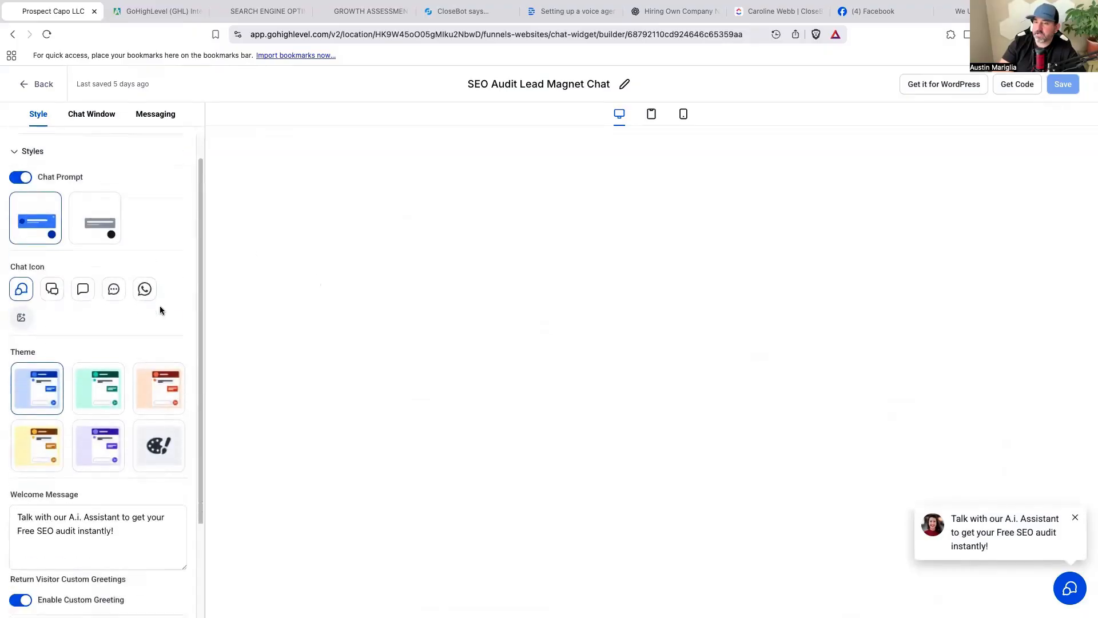
left_click(16, 399)
key("ctrl+a")
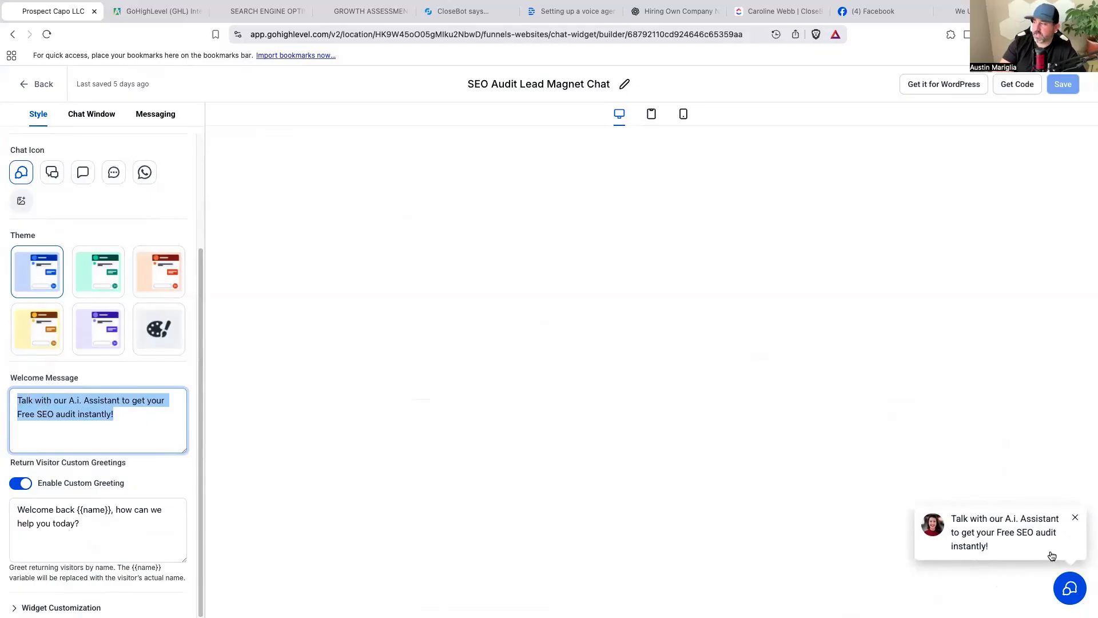
left_click(87, 115)
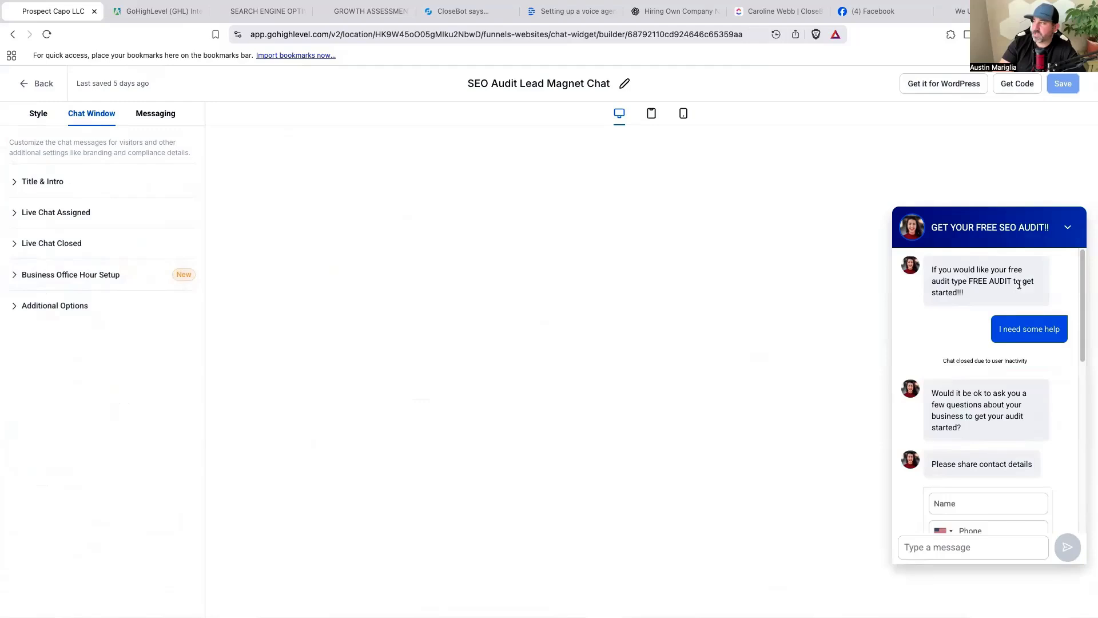
Review the widget's Title & Intro message and the Messaging acknowledgement settings.
left_click(58, 183)
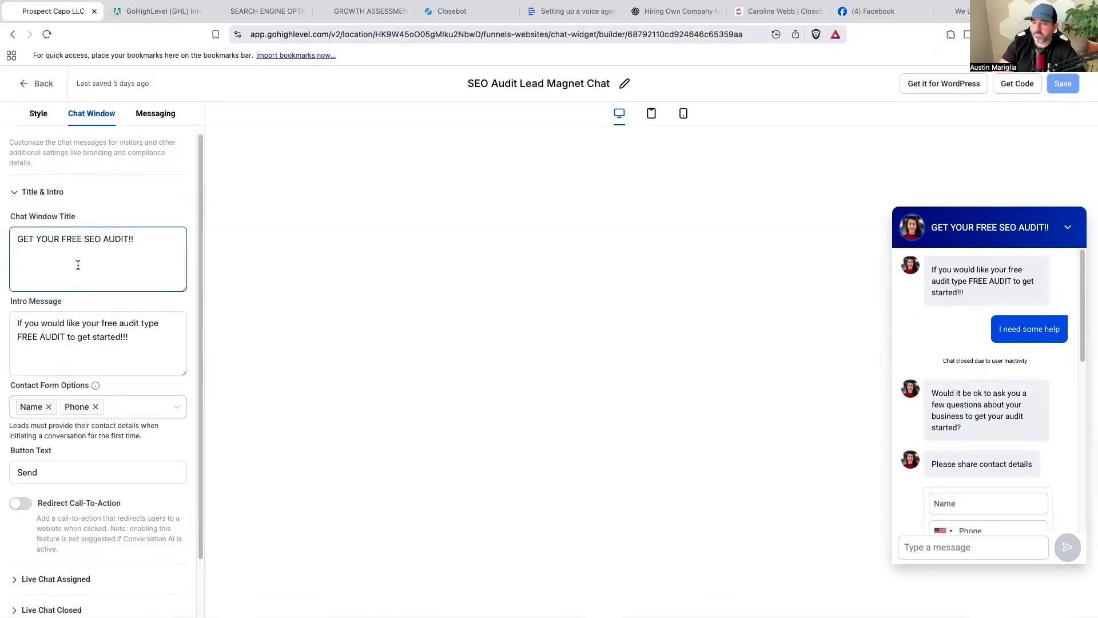
left_click(97, 369)
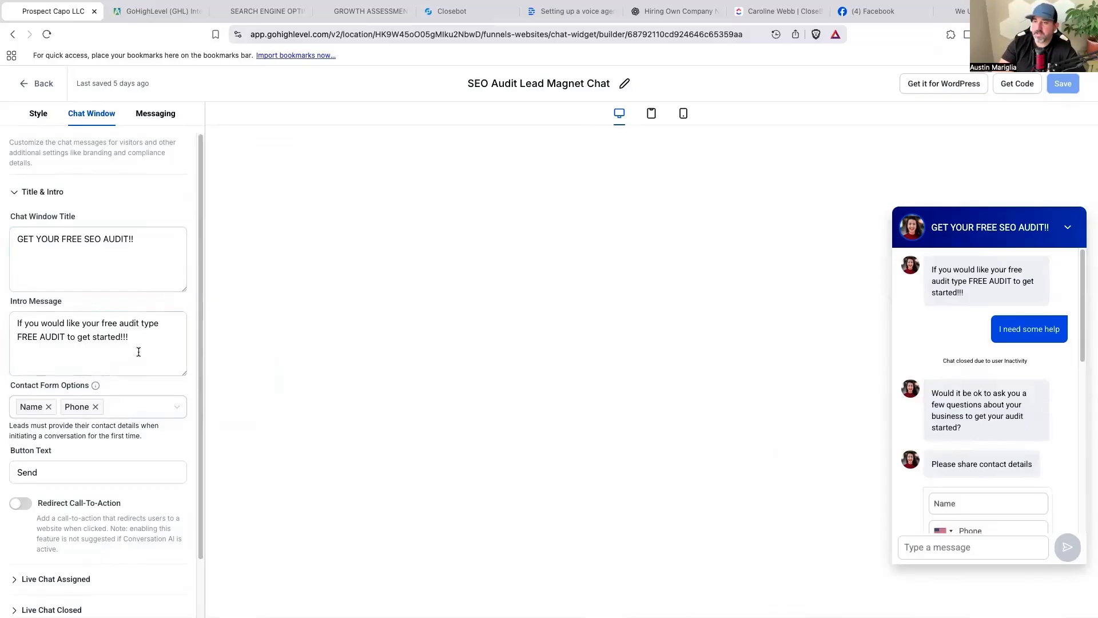
scroll(124, 375, "down", 1)
left_click(171, 115)
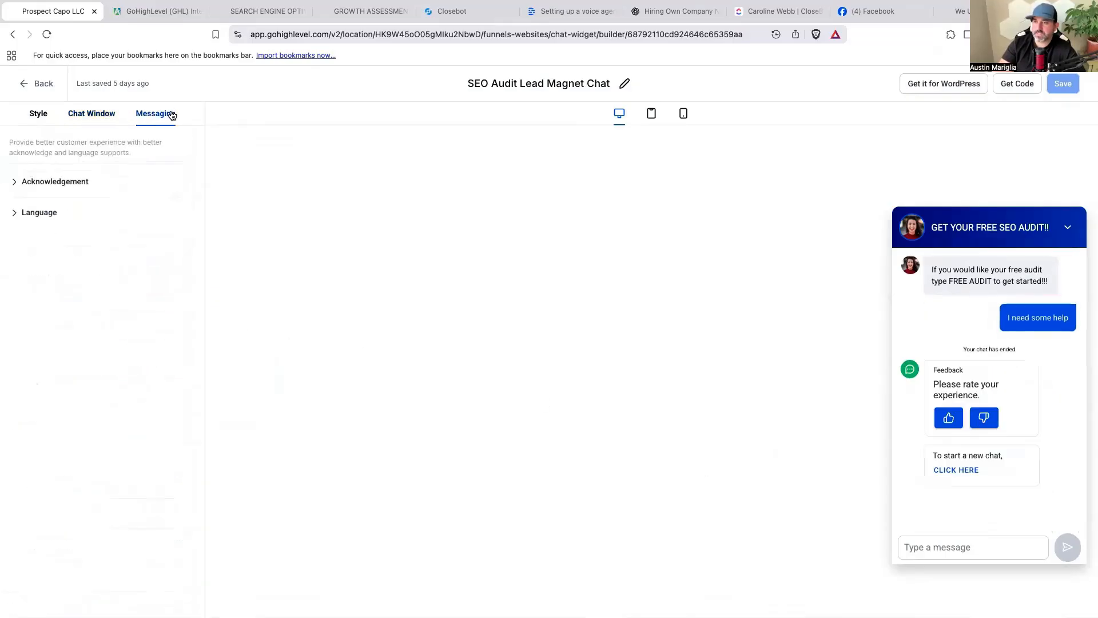
left_click(43, 181)
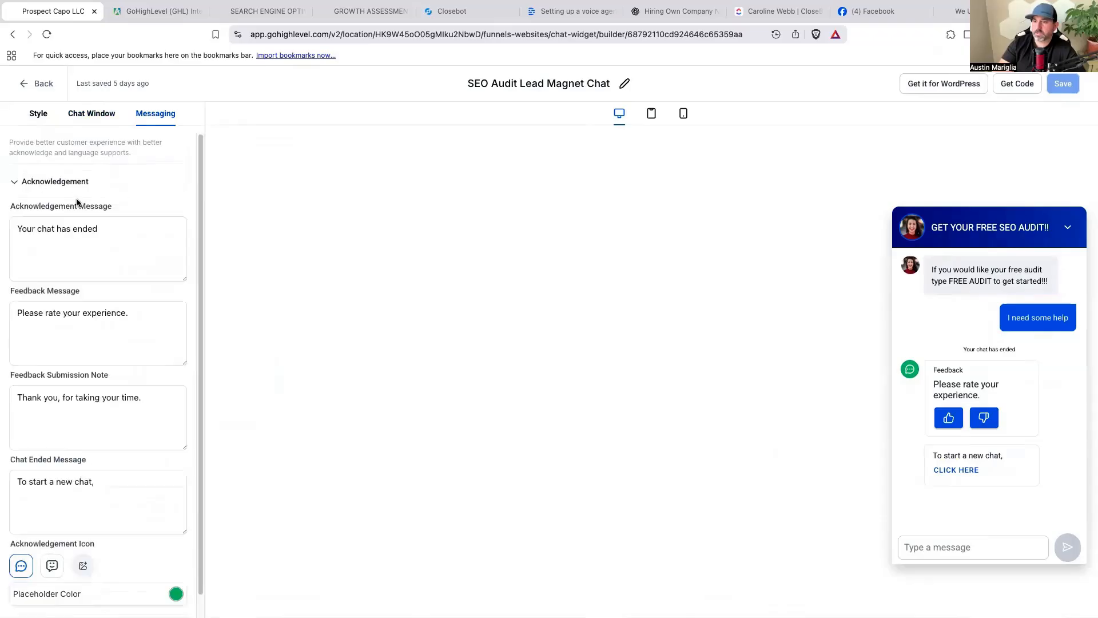
Inspect the Live Chat Assigned welcome message, then go back to the widget list.
left_click(90, 114)
left_click(56, 213)
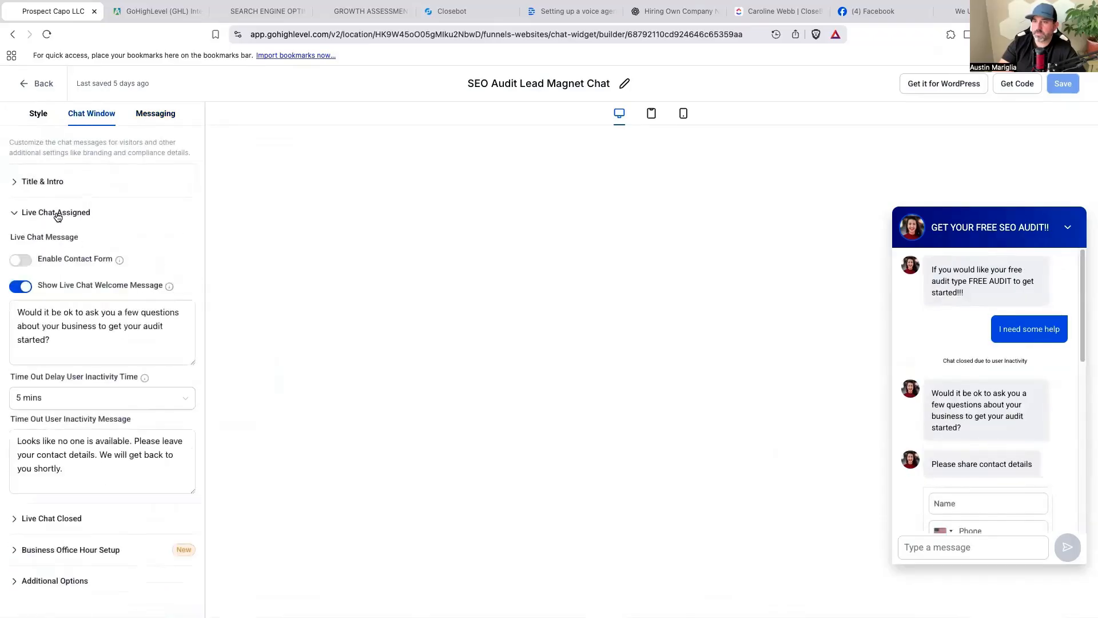
left_click_drag(61, 340, 19, 310)
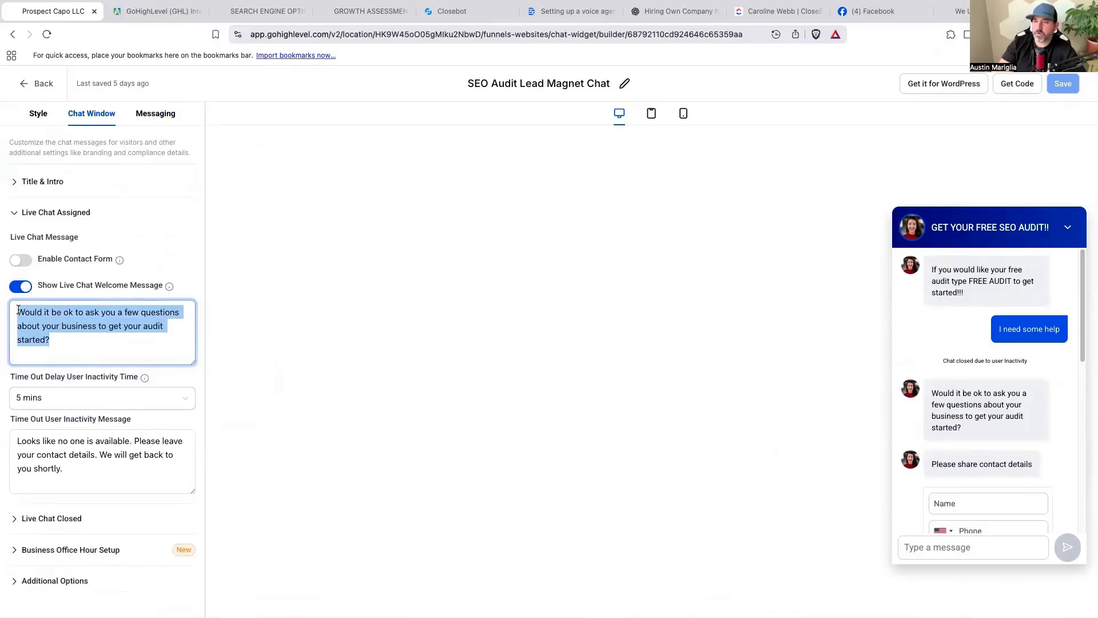
left_click(106, 338)
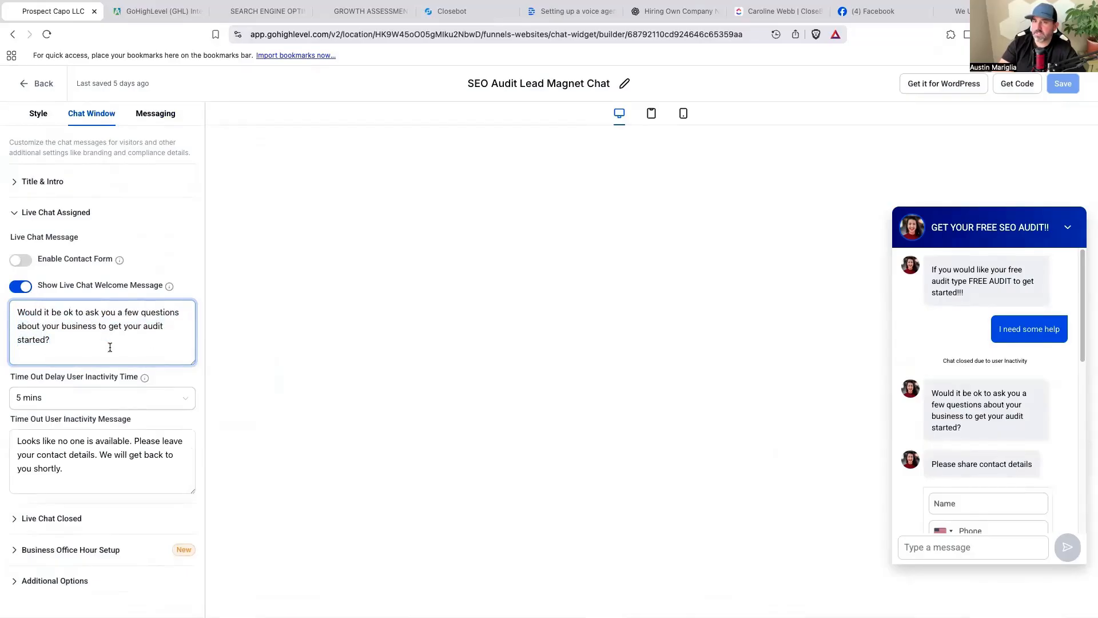
left_click_drag(59, 337, 17, 312)
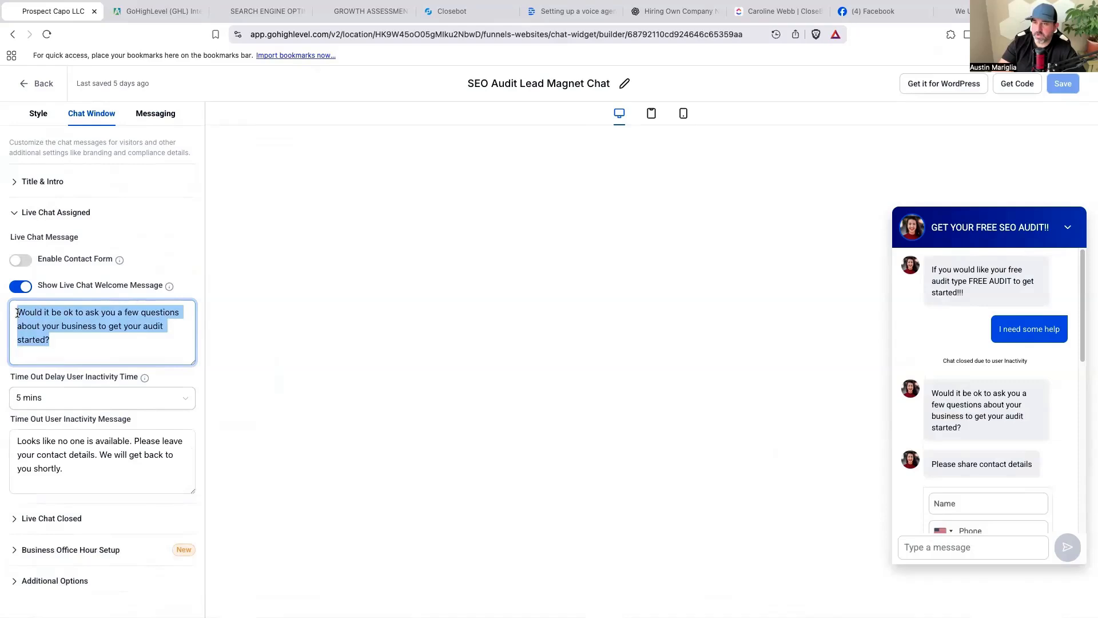
left_click(93, 343)
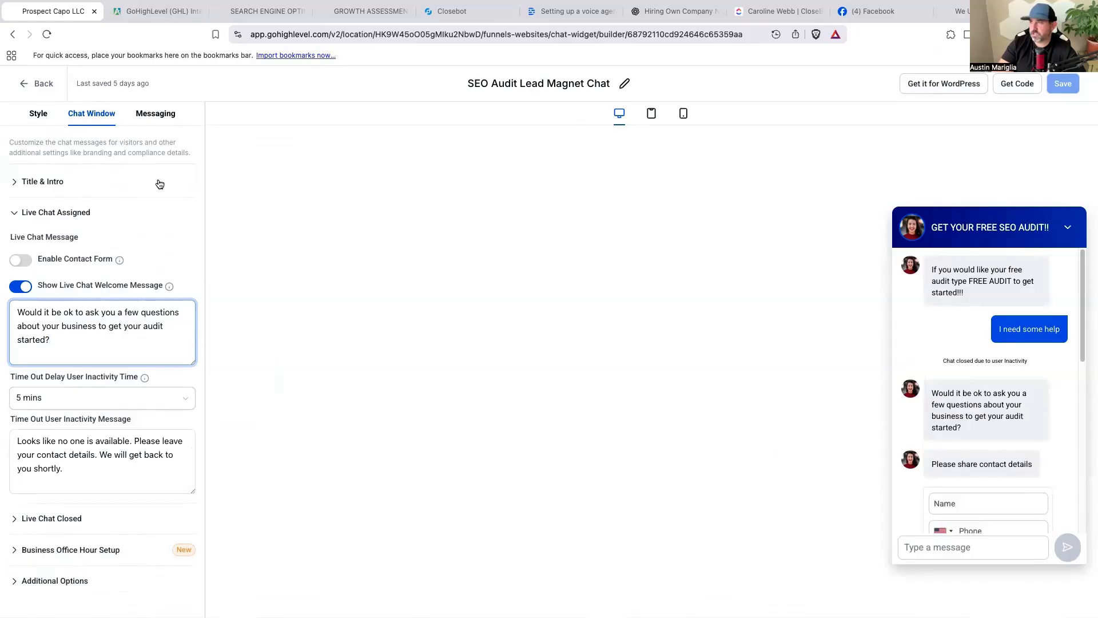
left_click(44, 84)
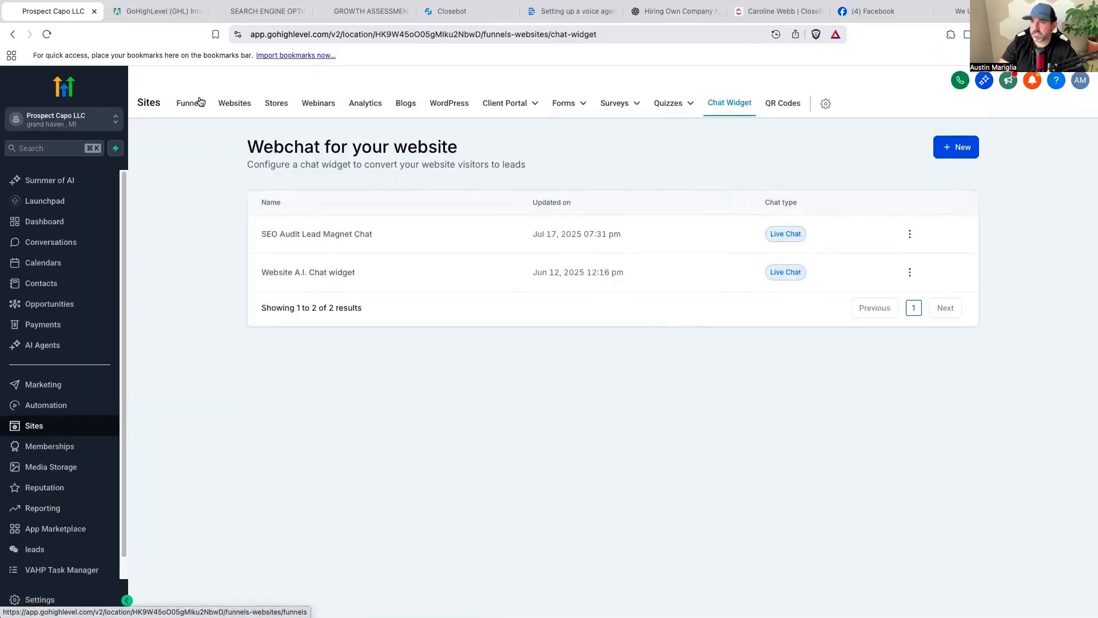
Verify the Prospect Capo Website's settings use SEO Audit Lead Magnet Chat as its chat widget.
left_click(233, 103)
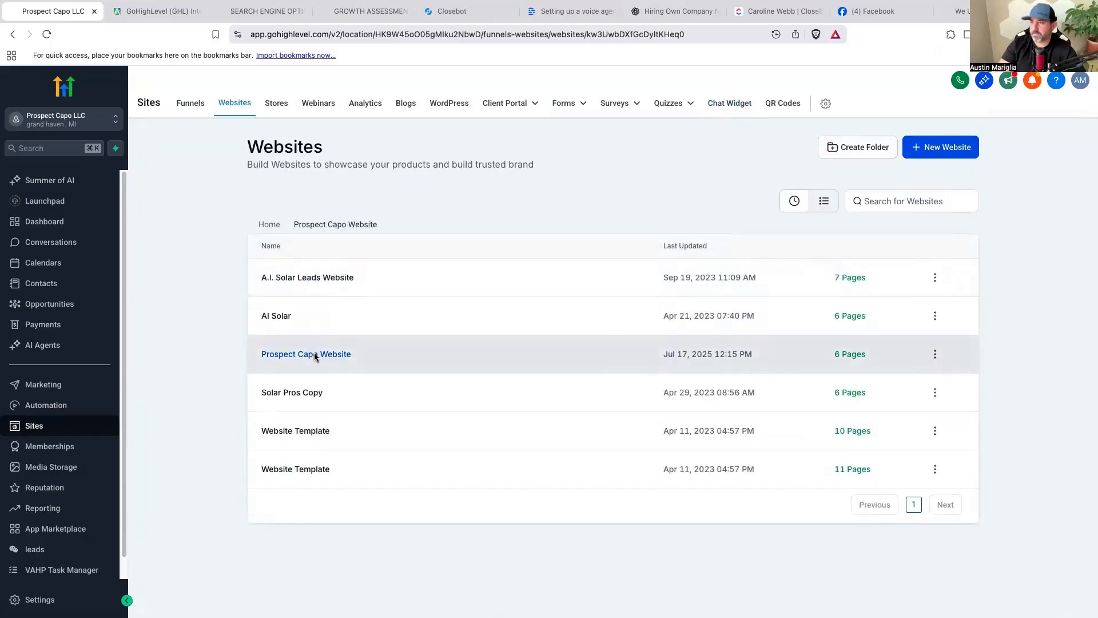
left_click(314, 354)
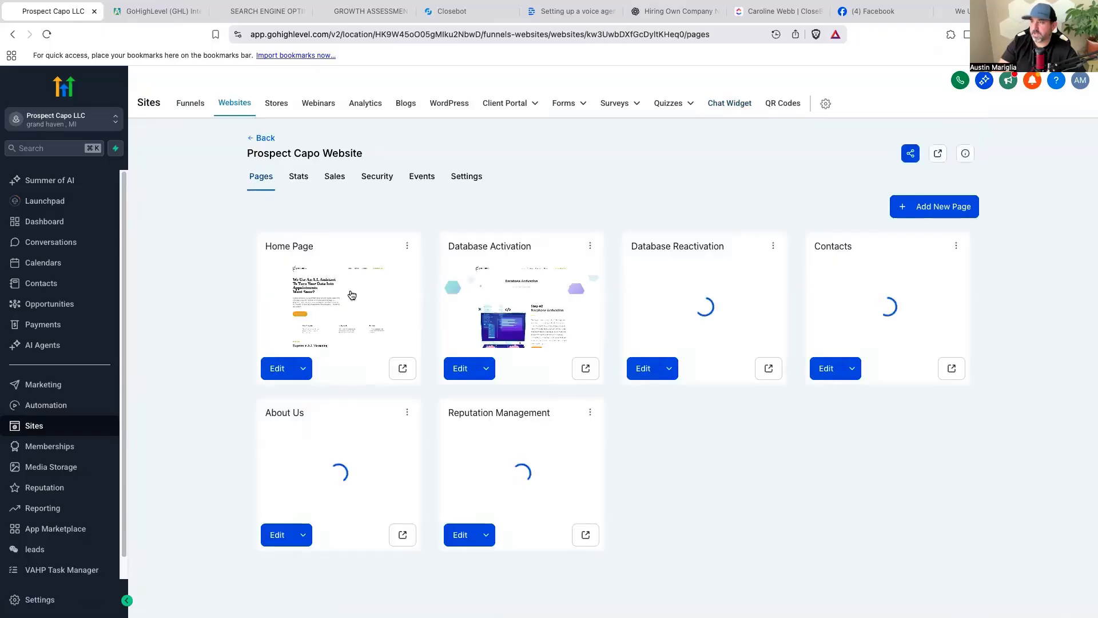
left_click(457, 184)
scroll(468, 410, "down", 1)
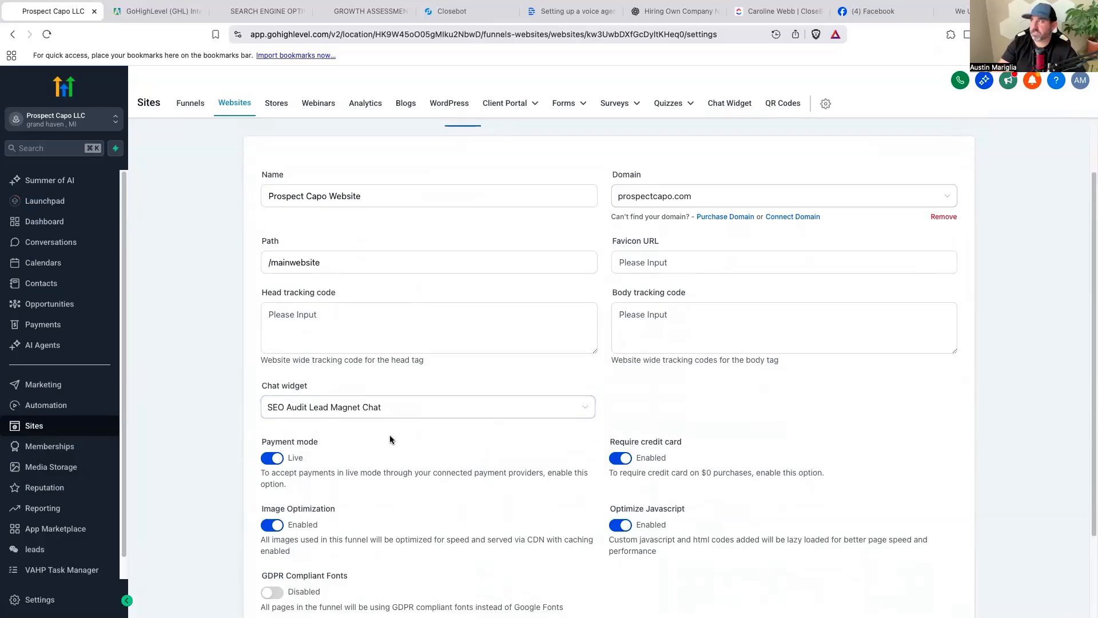
scroll(389, 440, "up", 2)
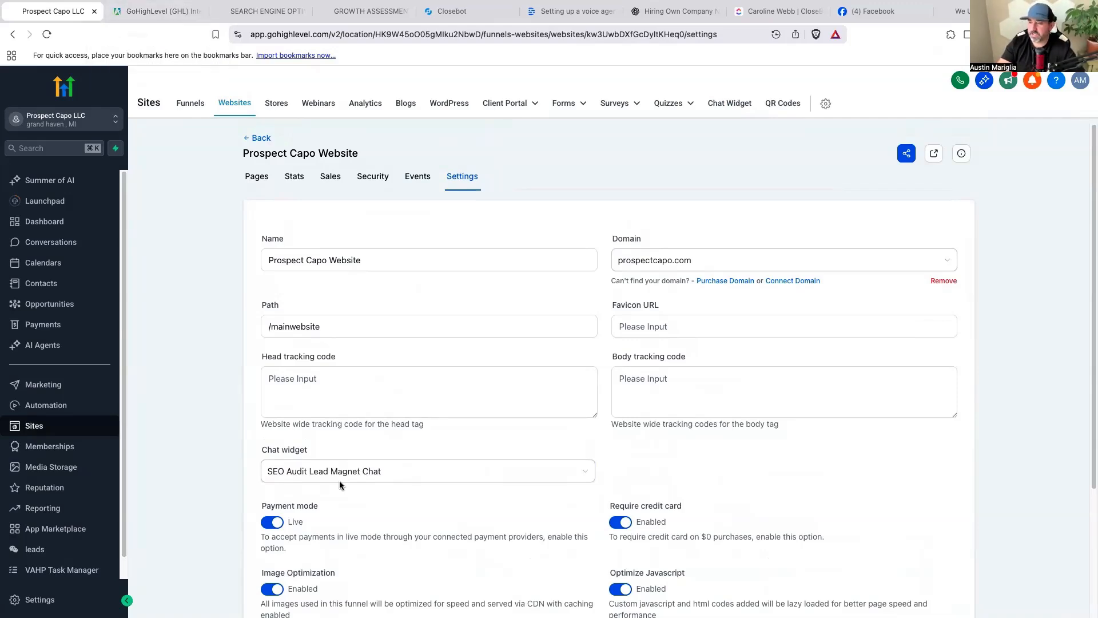
left_click(54, 405)
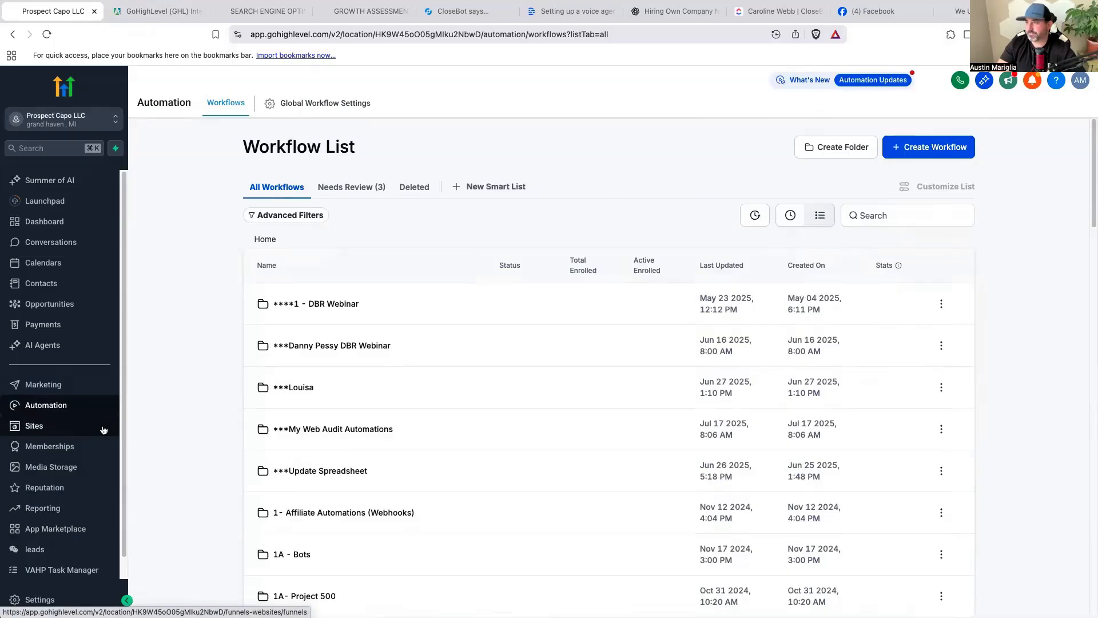
Open the chat-widget SEO audit workflow in My Web Audit Automations and review its Contact Tag trigger.
scroll(367, 407, "down", 1)
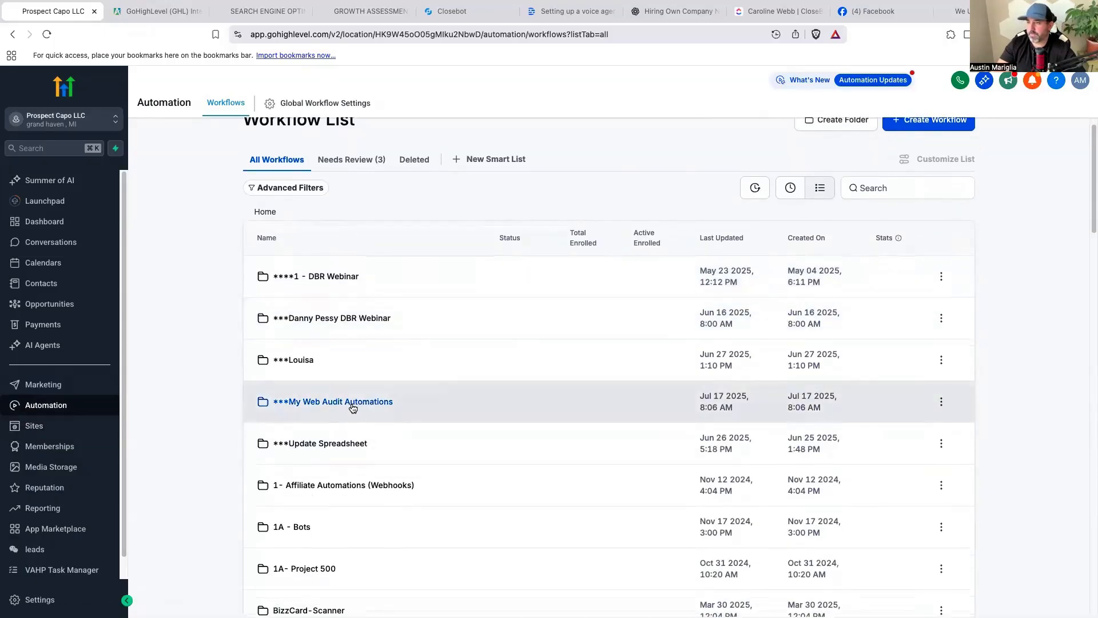
left_click(351, 403)
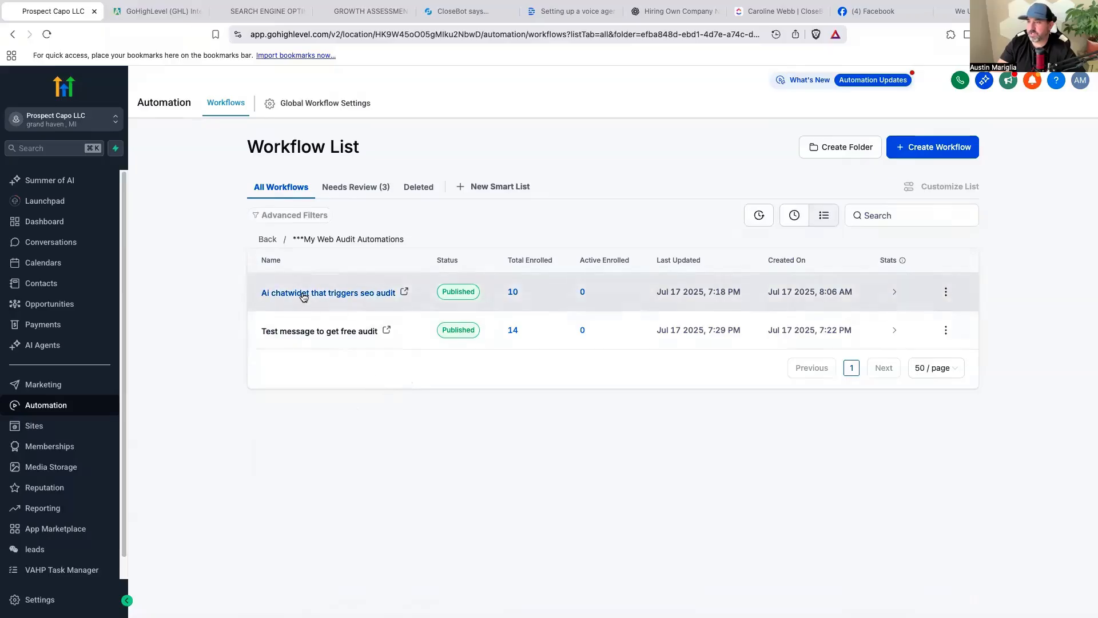
left_click(380, 292)
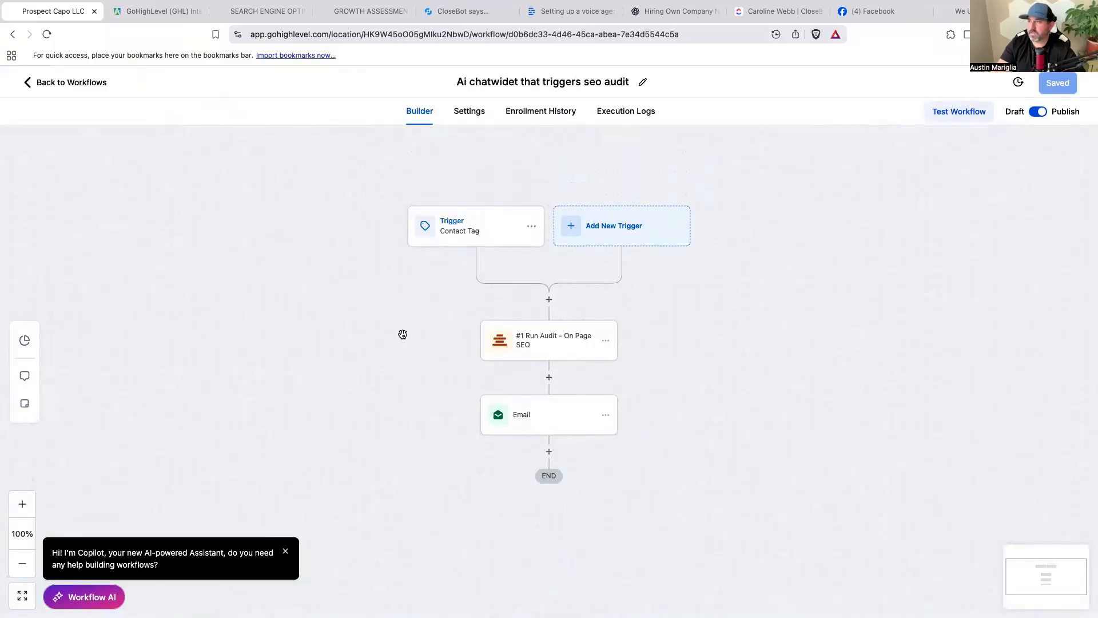
left_click(485, 232)
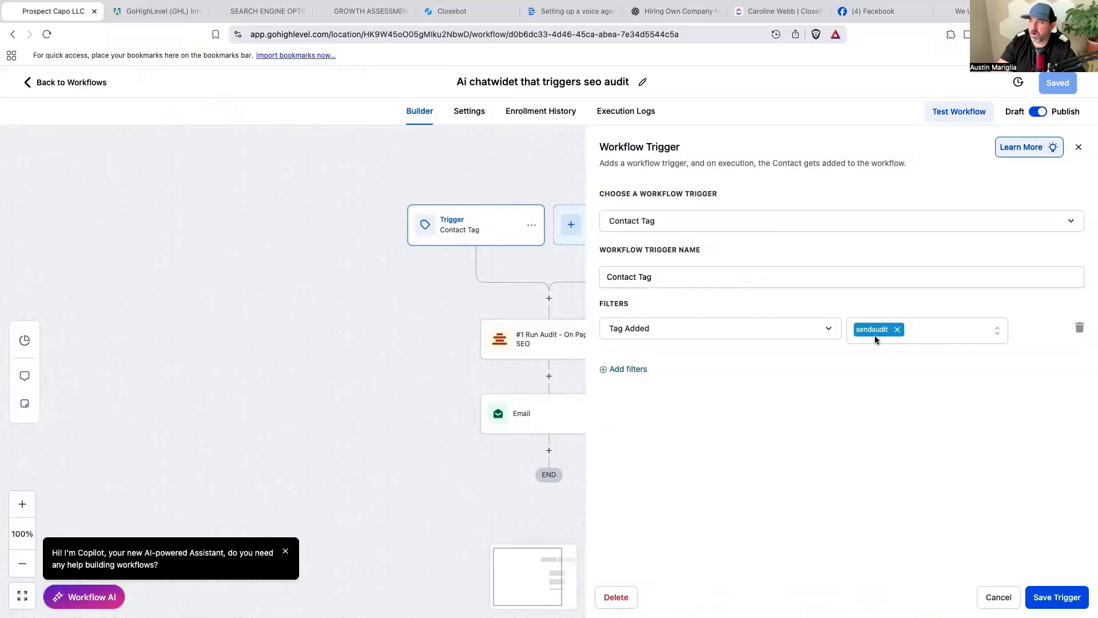
left_click(1001, 601)
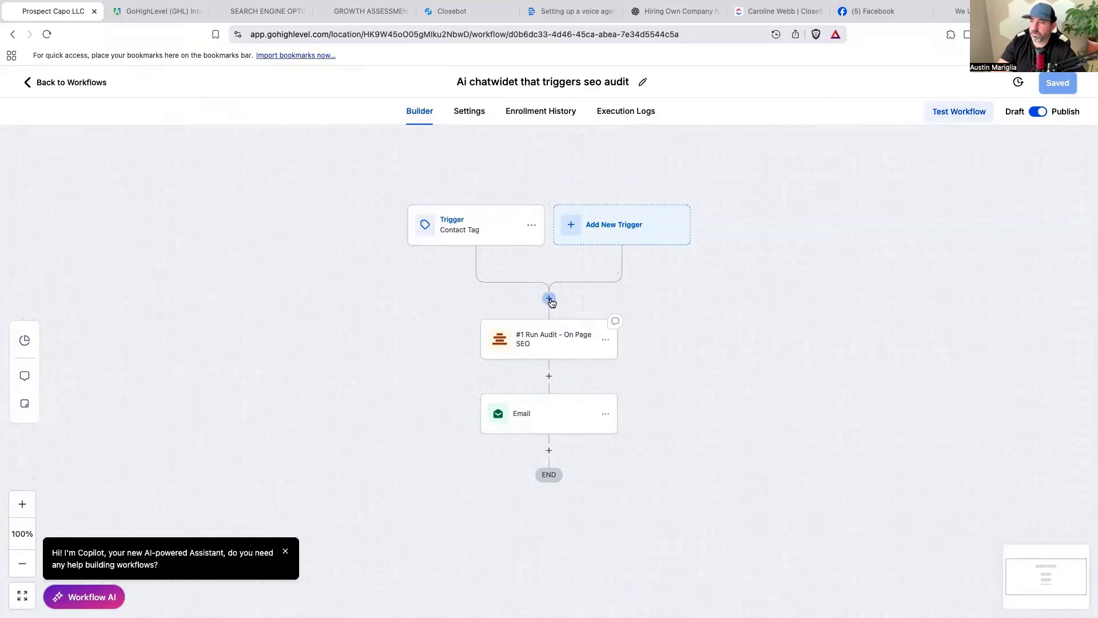
left_click(550, 298)
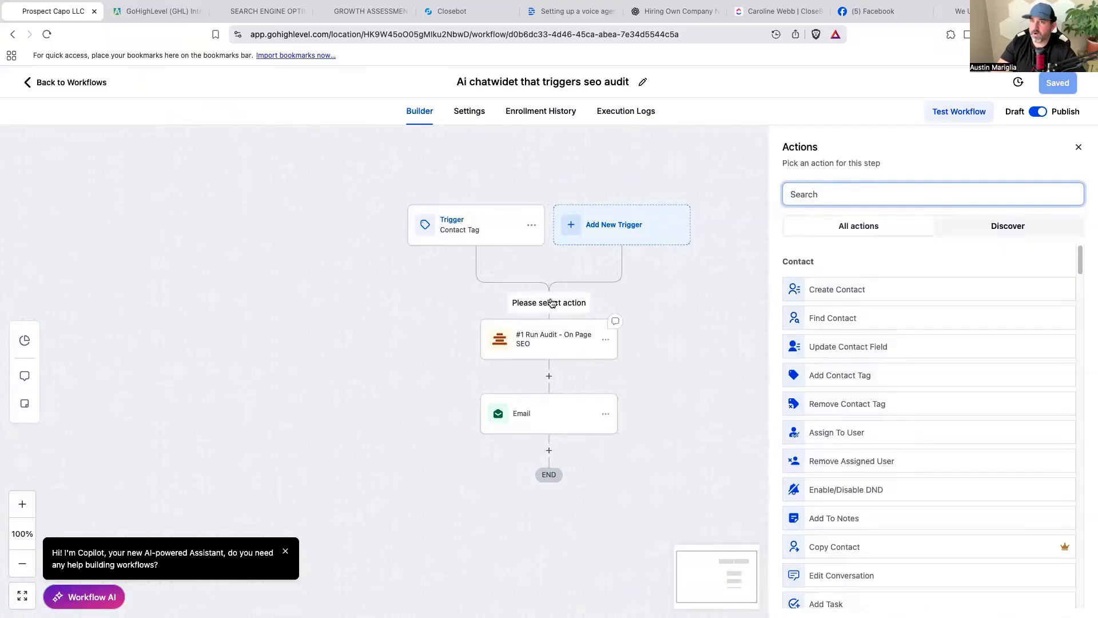
Browse the My Web Audit actions, then open the #1 Run Audit - On Page SEO step's settings.
scroll(886, 337, "down", 20)
scroll(888, 340, "down", 15)
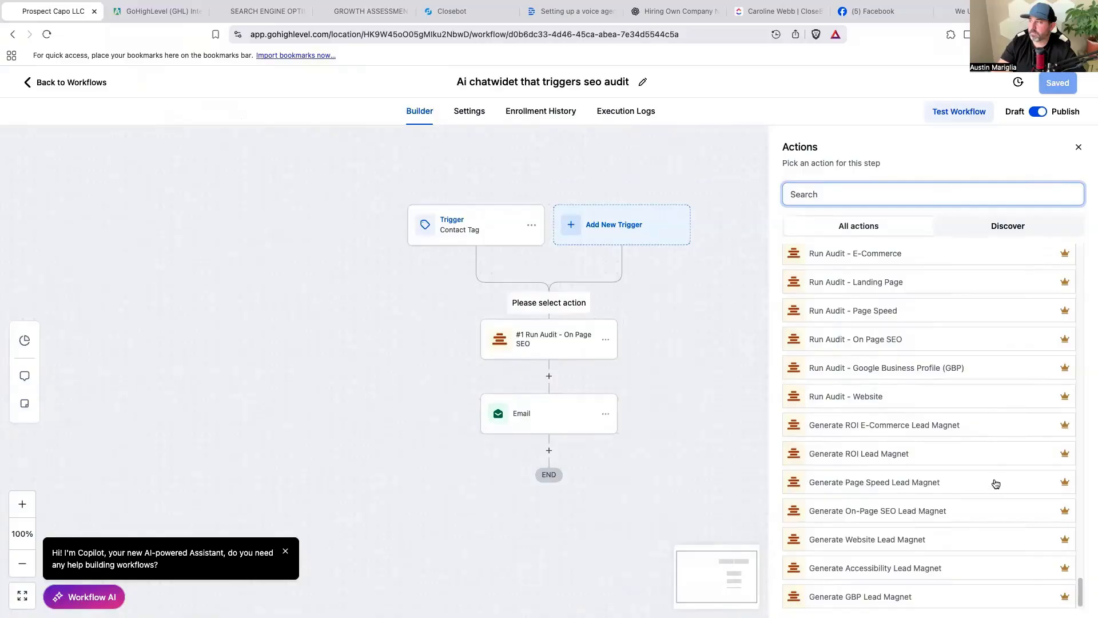
scroll(996, 484, "up", 3)
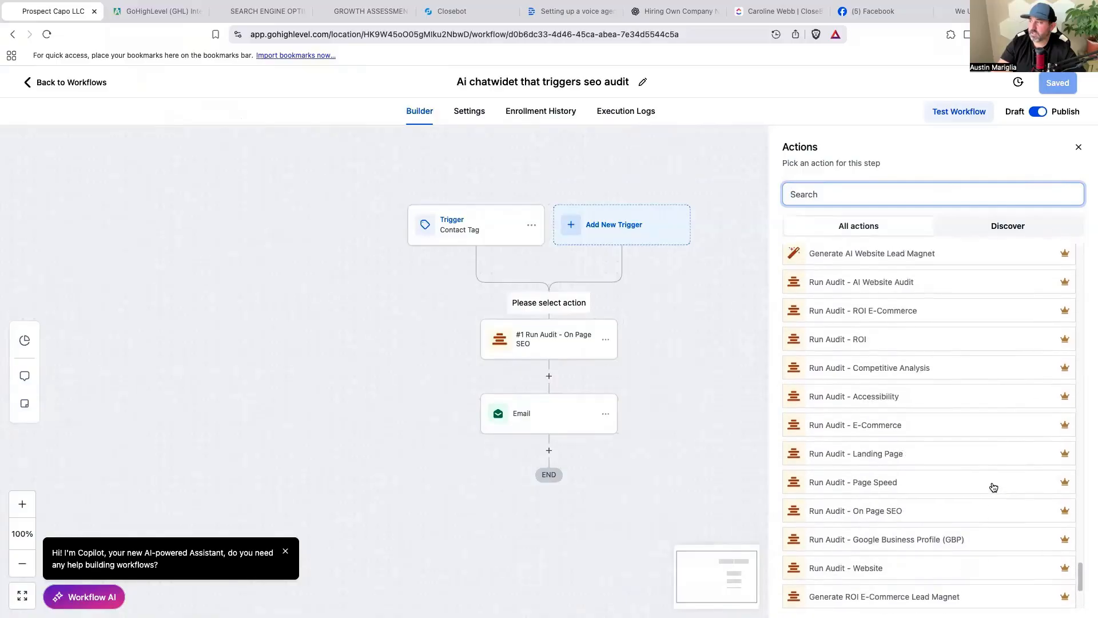
scroll(993, 486, "up", 2)
scroll(993, 485, "down", 1)
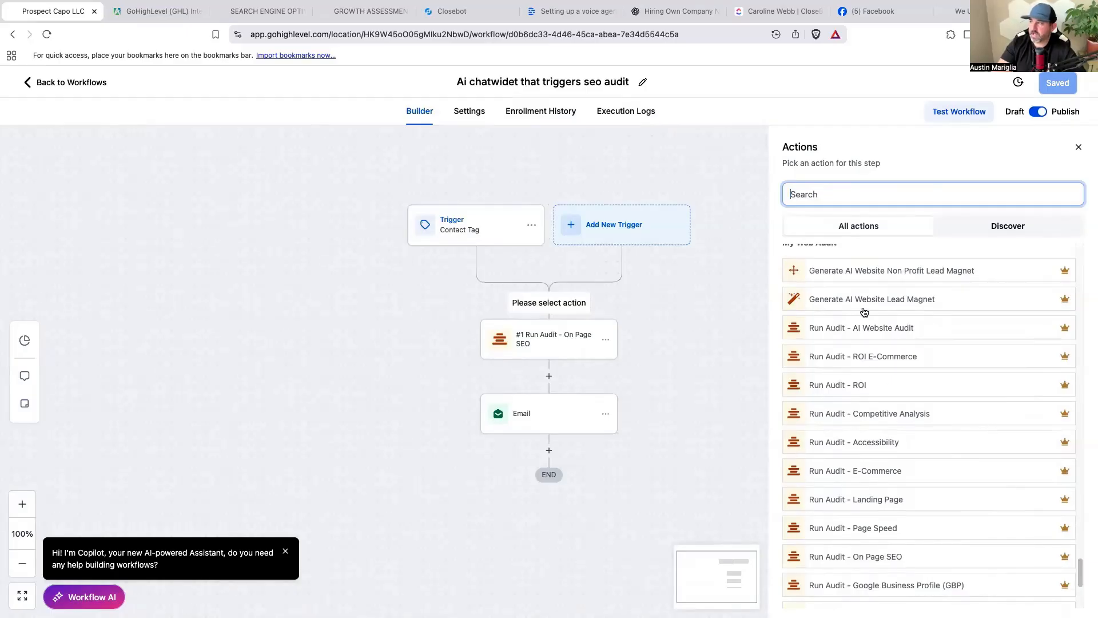
scroll(901, 315, "down", 1)
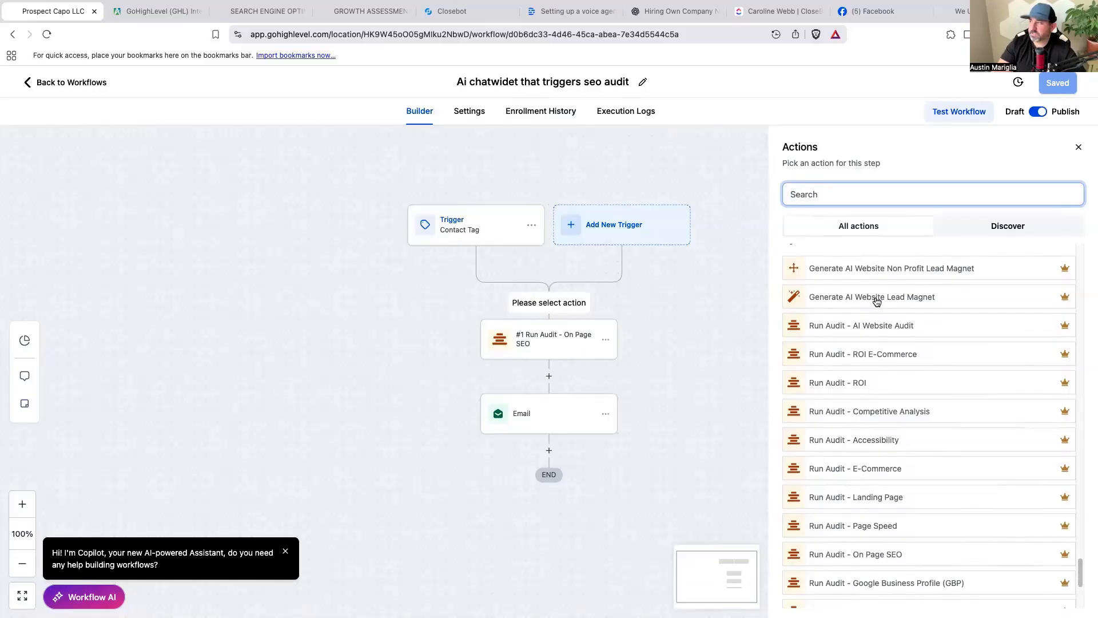
scroll(877, 302, "down", 1)
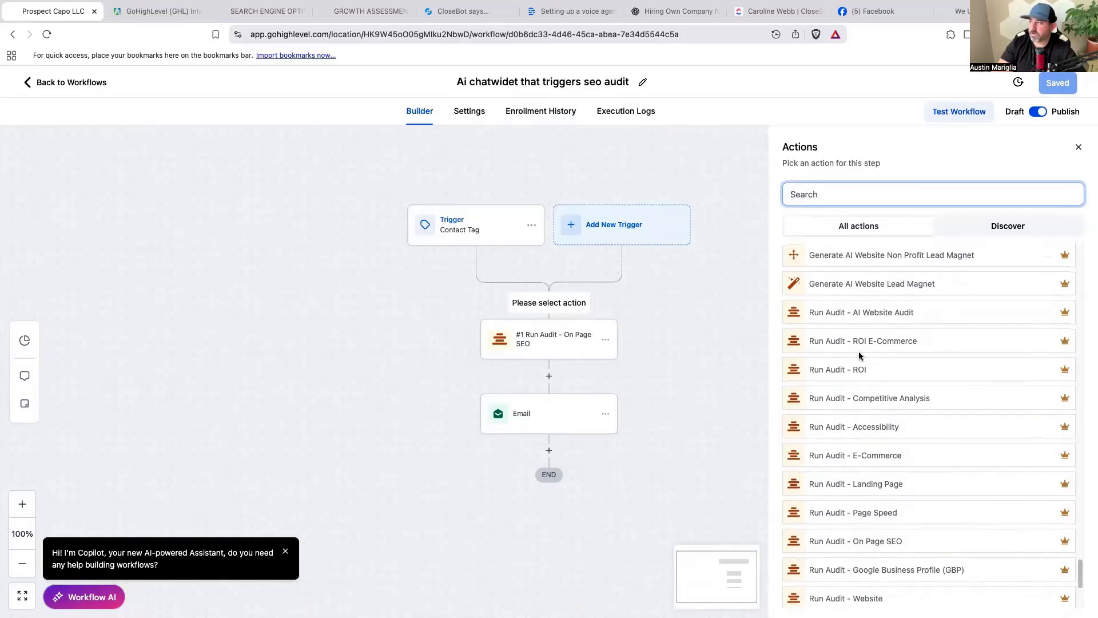
scroll(864, 354, "down", 3)
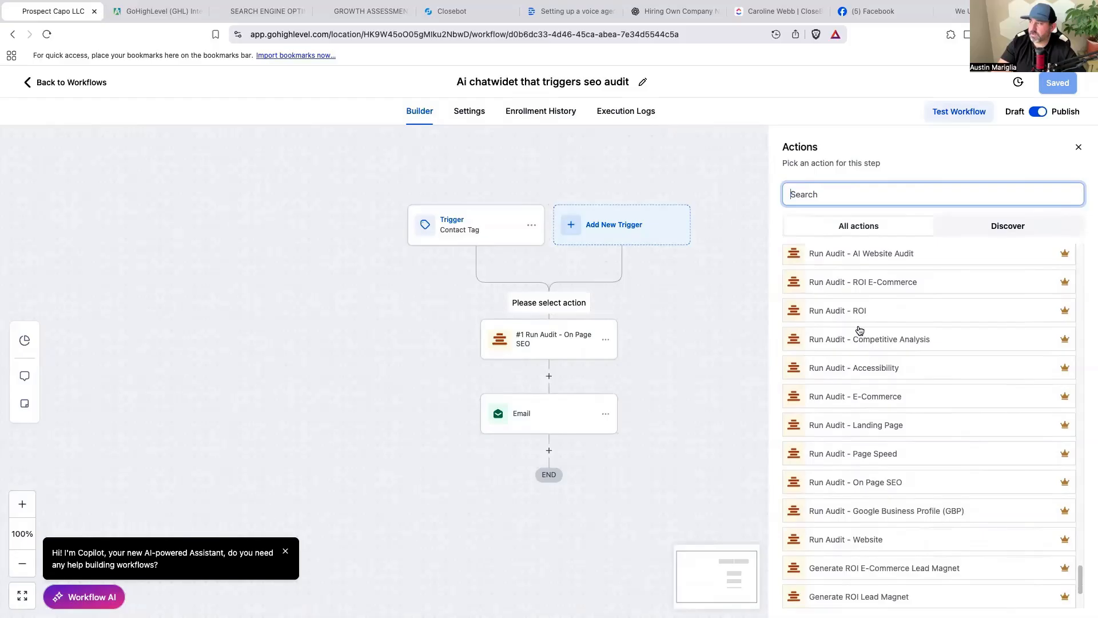
scroll(866, 346, "down", 1)
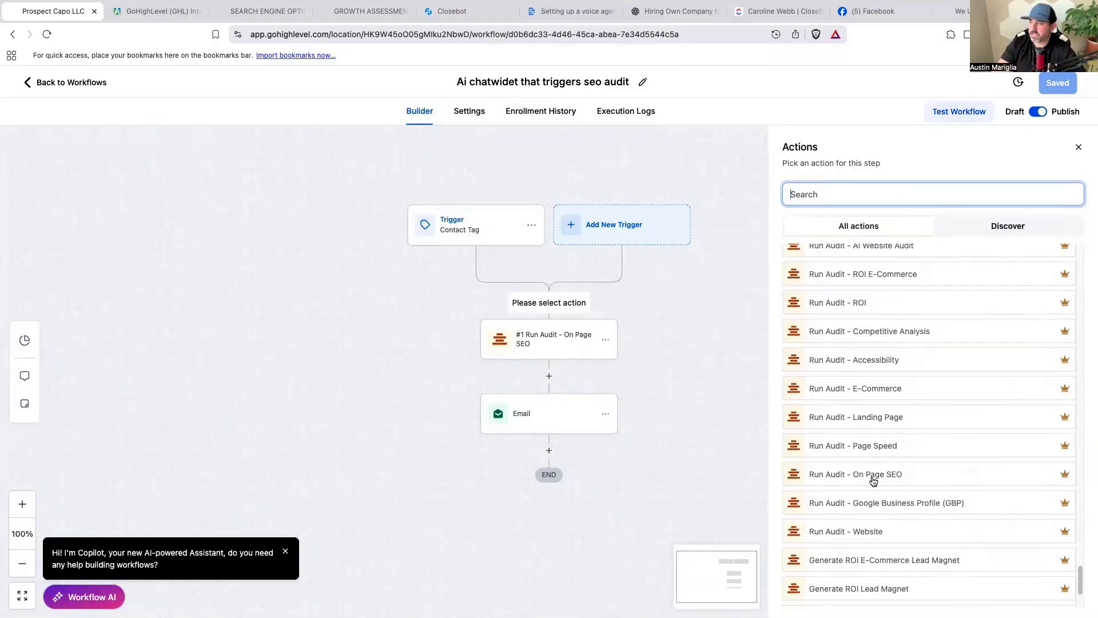
scroll(874, 483, "down", 1)
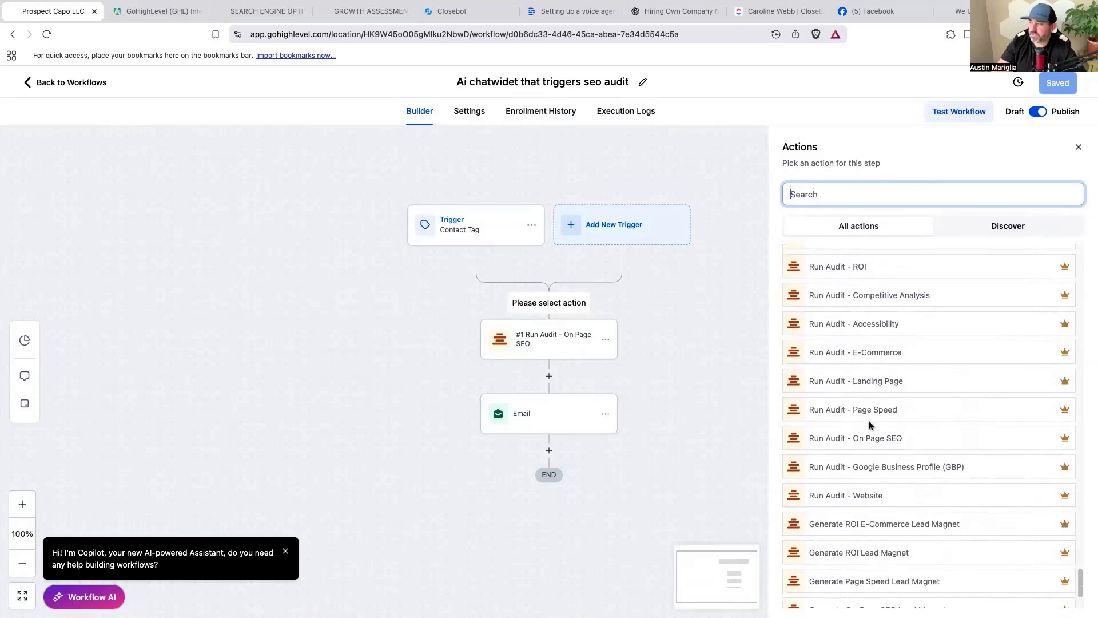
scroll(880, 509, "down", 3)
scroll(881, 510, "down", 1)
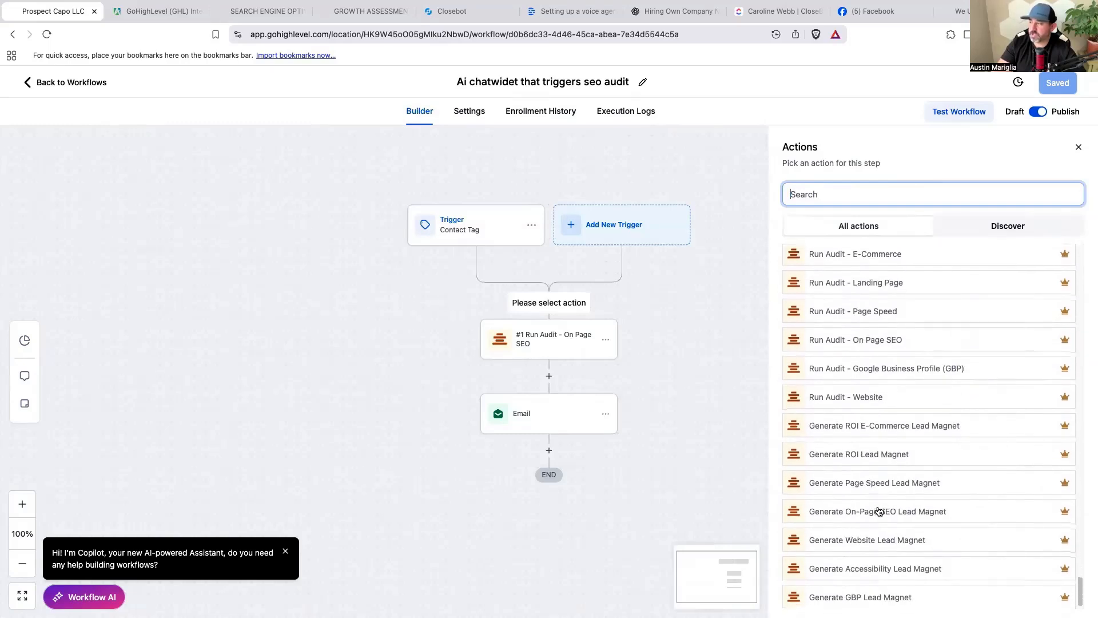
scroll(881, 443, "up", 5)
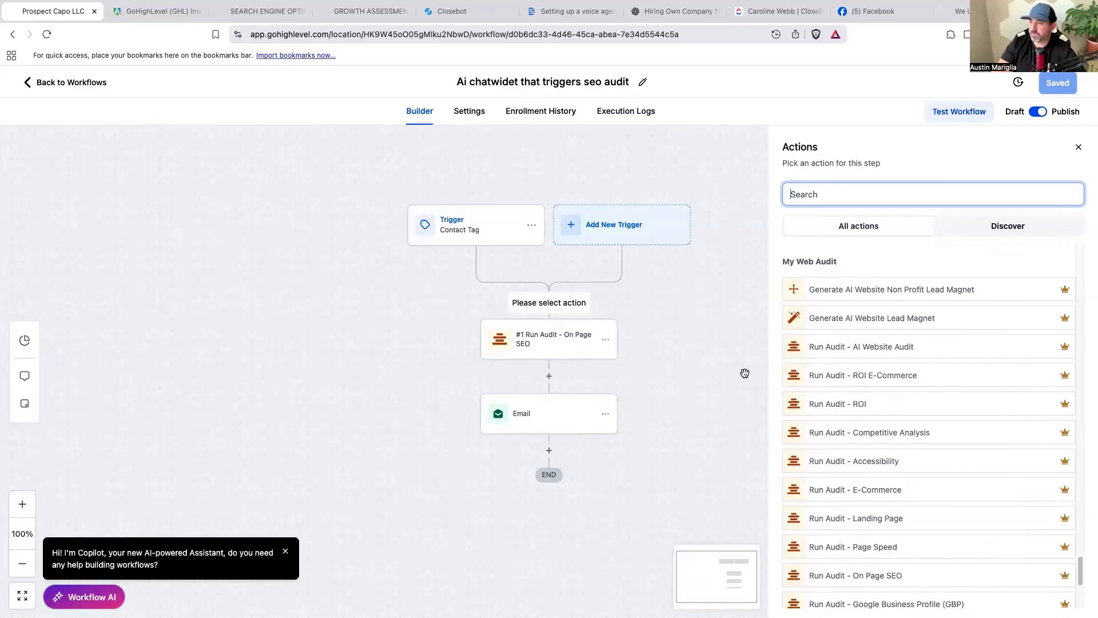
left_click(553, 351)
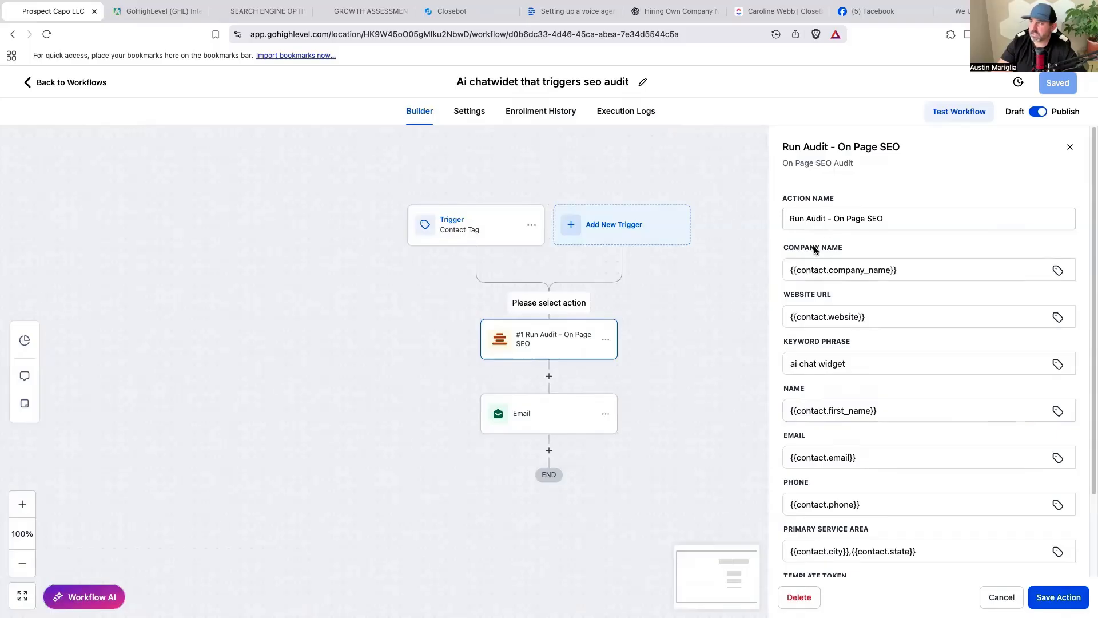
Check the Run Audit step's company name variables and website URL field.
left_click(1058, 272)
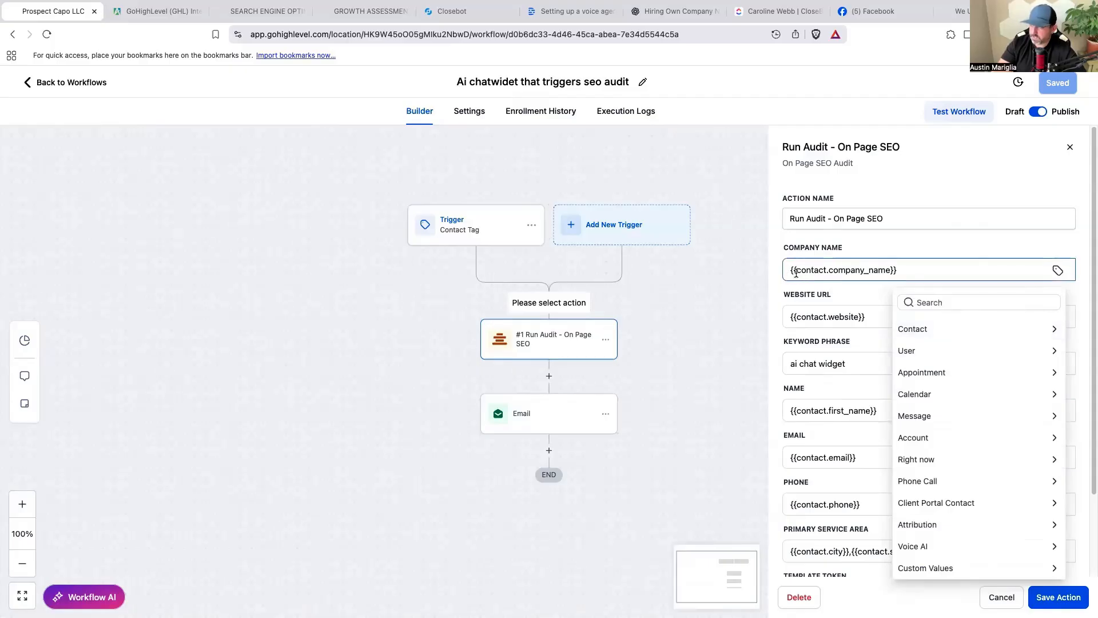
left_click(870, 296)
left_click(811, 317)
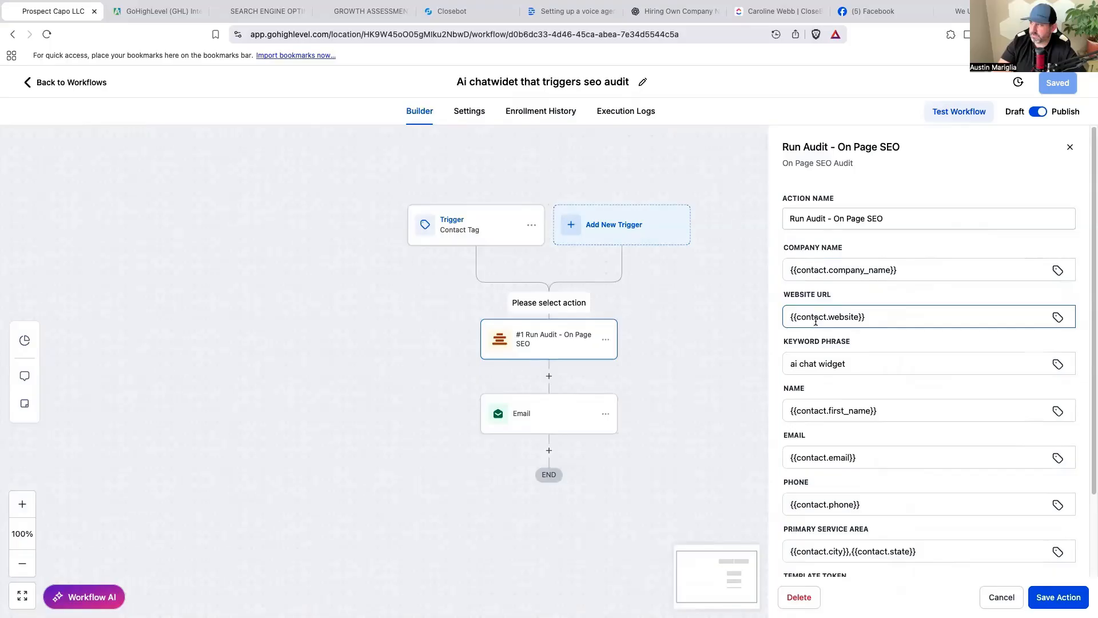
scroll(906, 350, "down", 2)
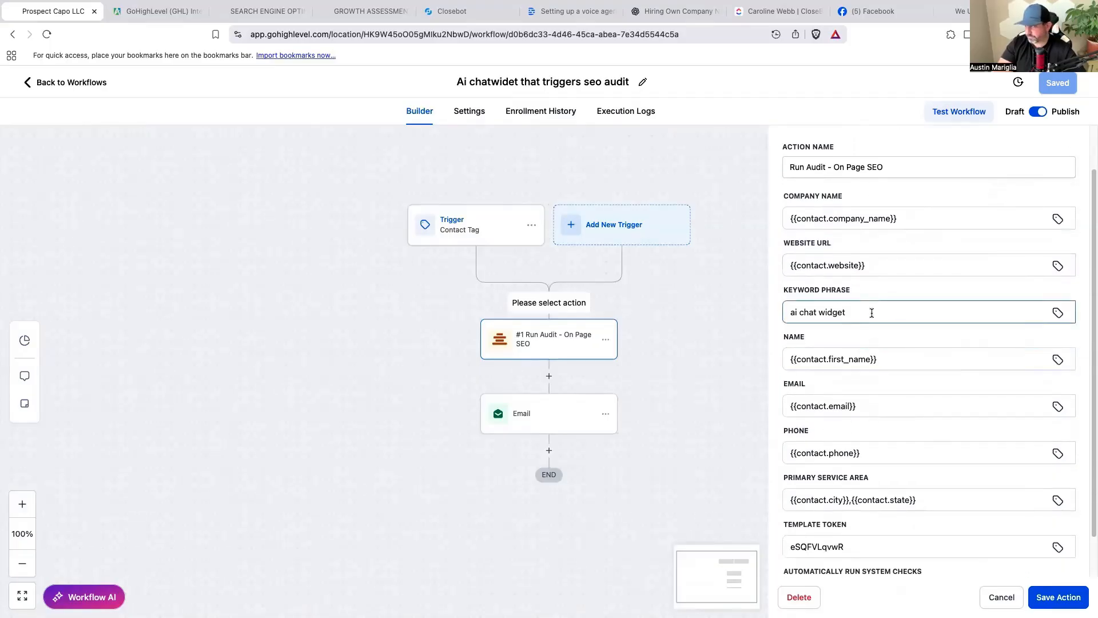
Select and edit the 'ai chat widget' keyword phrase in the Run Audit step.
left_click_drag(871, 313, 792, 313)
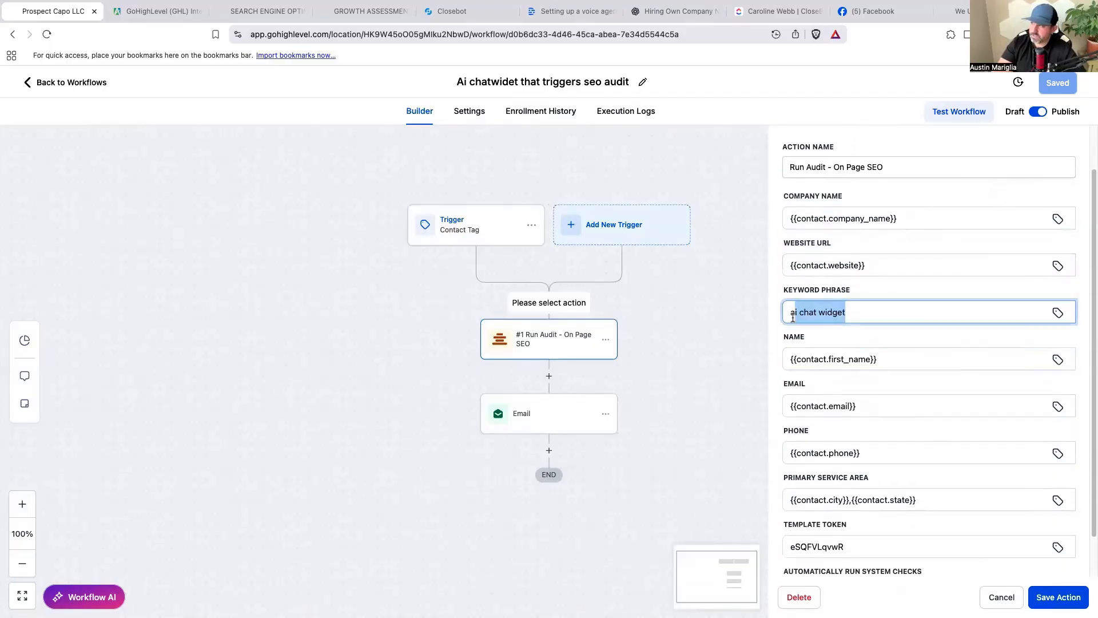
left_click(819, 329)
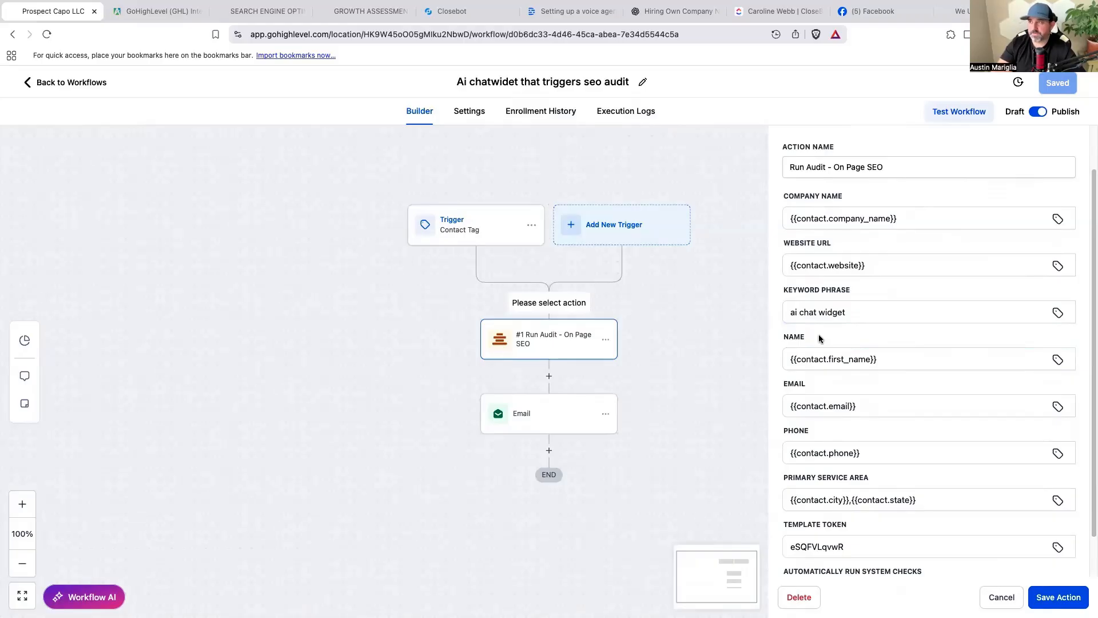
triple_click(839, 311)
left_click_drag(849, 315, 782, 315)
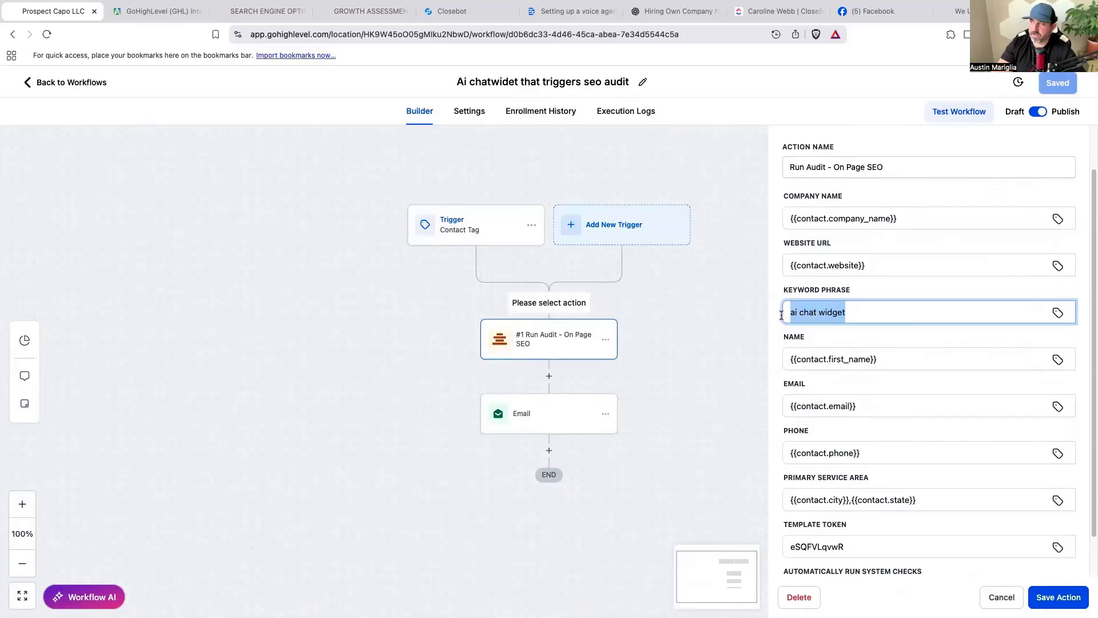
left_click(870, 327)
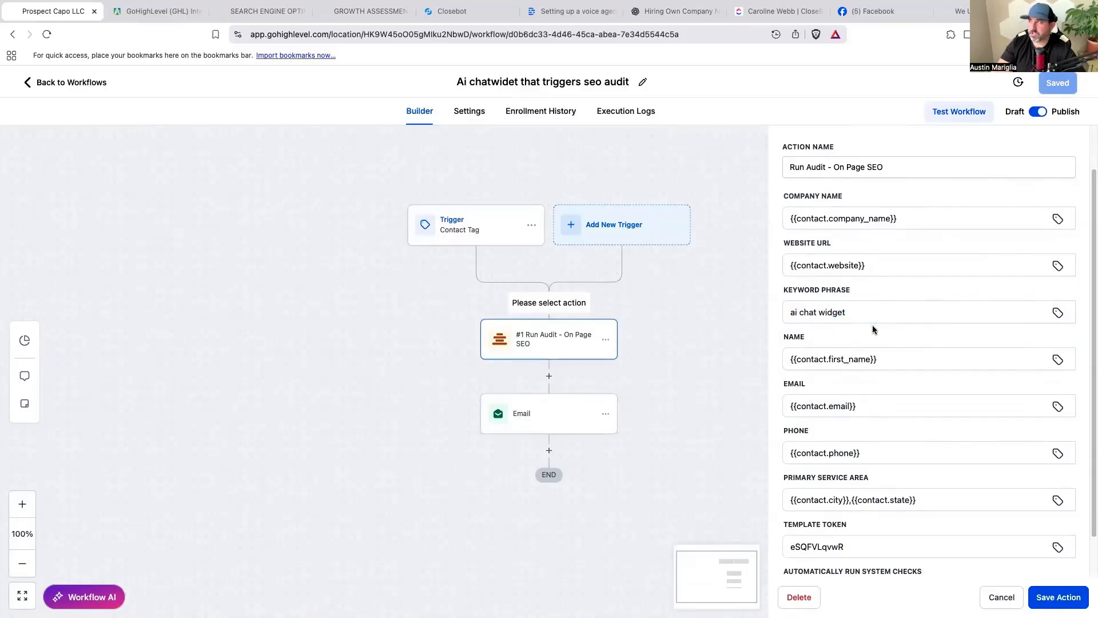
left_click(878, 316)
left_click(793, 312)
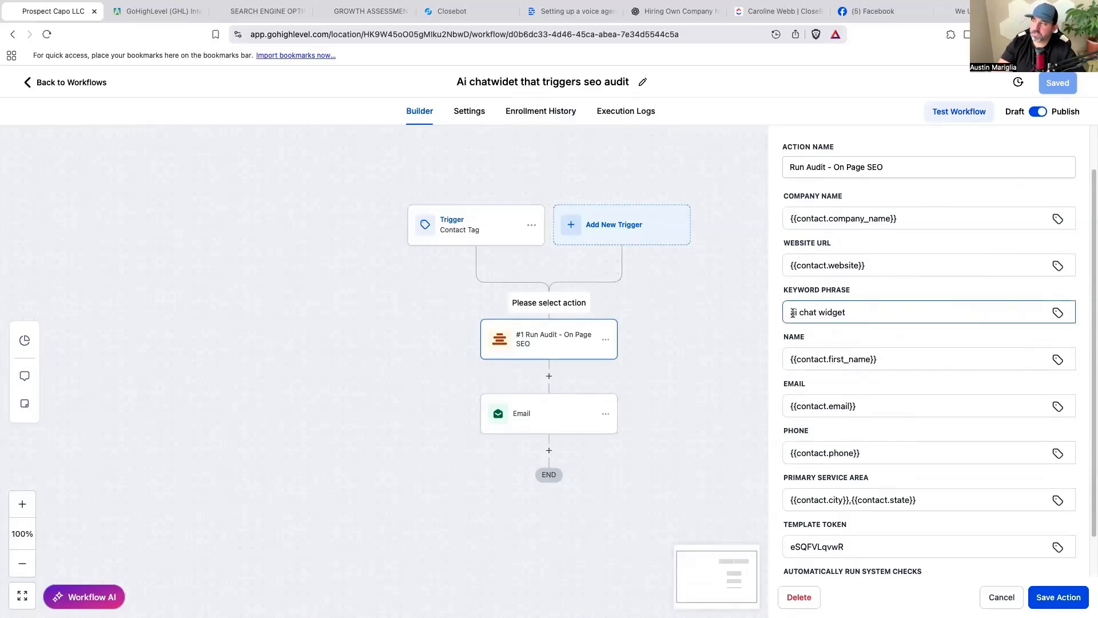
scroll(890, 359, "down", 1)
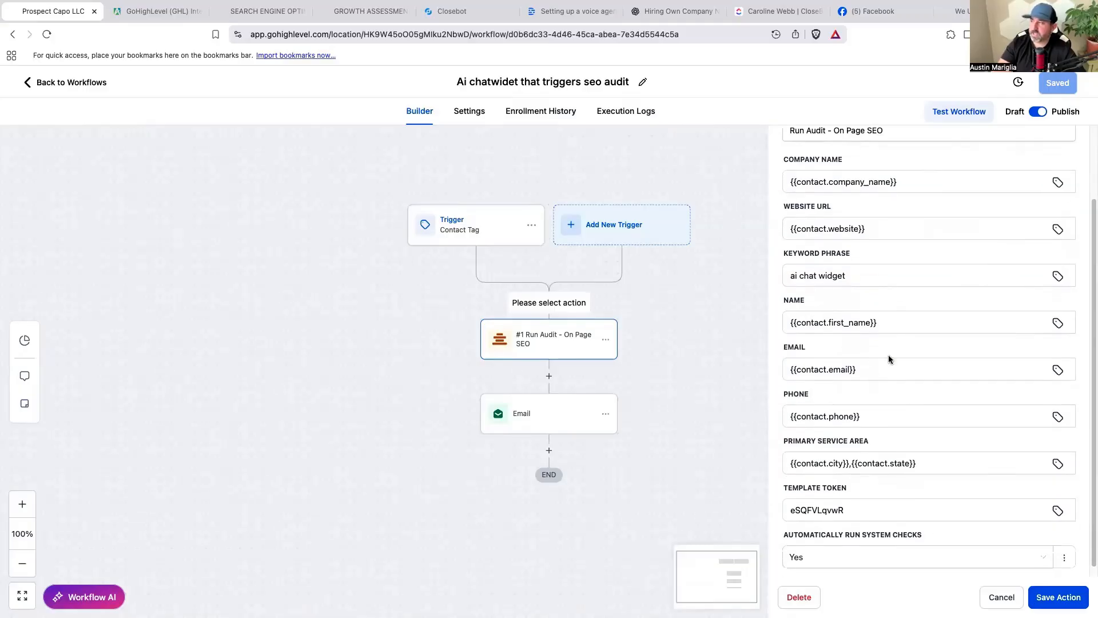
scroll(815, 314, "down", 1)
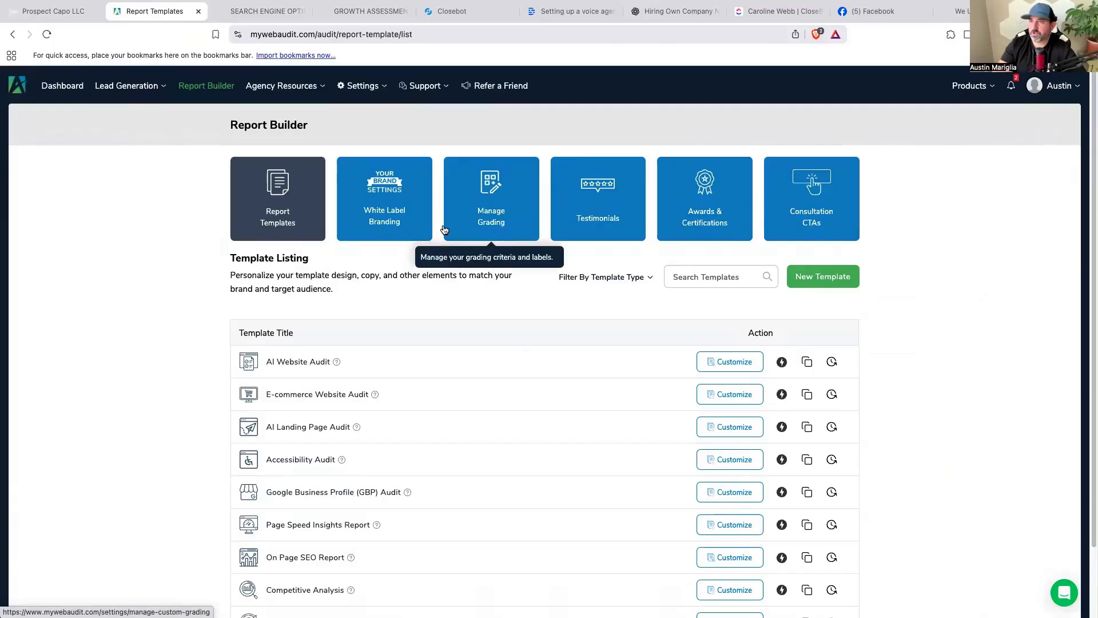
Copy the On Page SEO Report template token into the Run Audit step's Template Token field.
scroll(671, 378, "down", 2)
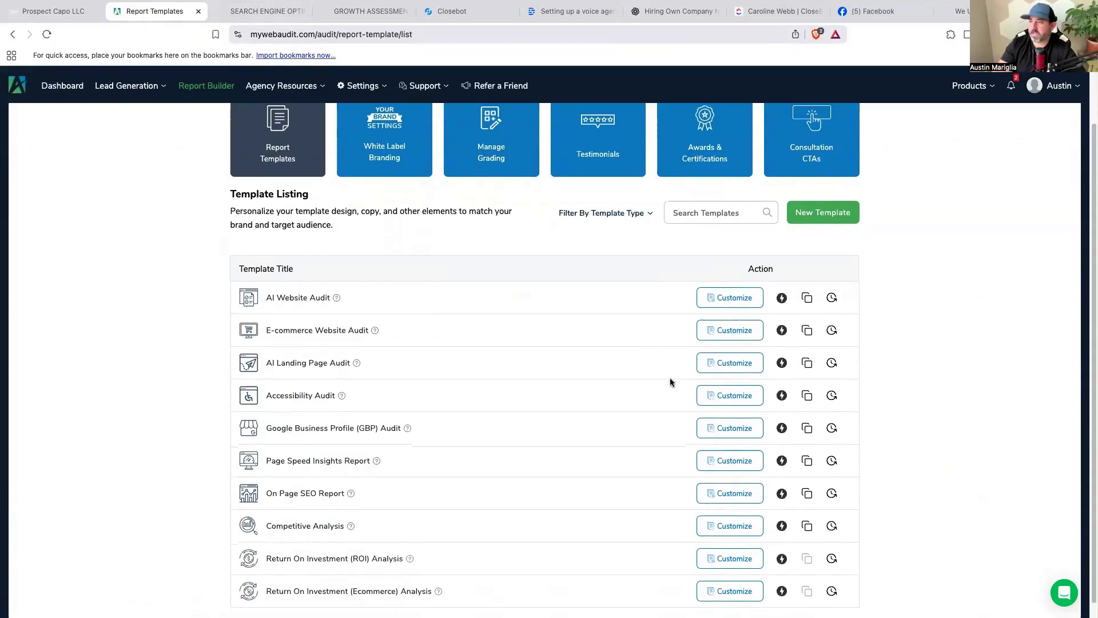
scroll(671, 377, "down", 1)
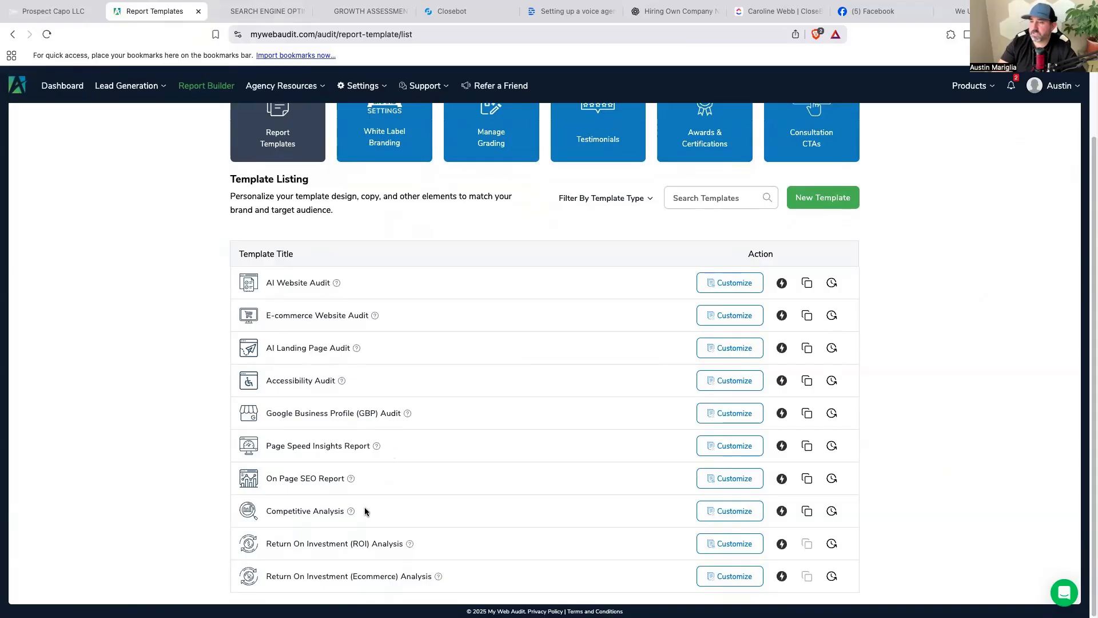
left_click(783, 480)
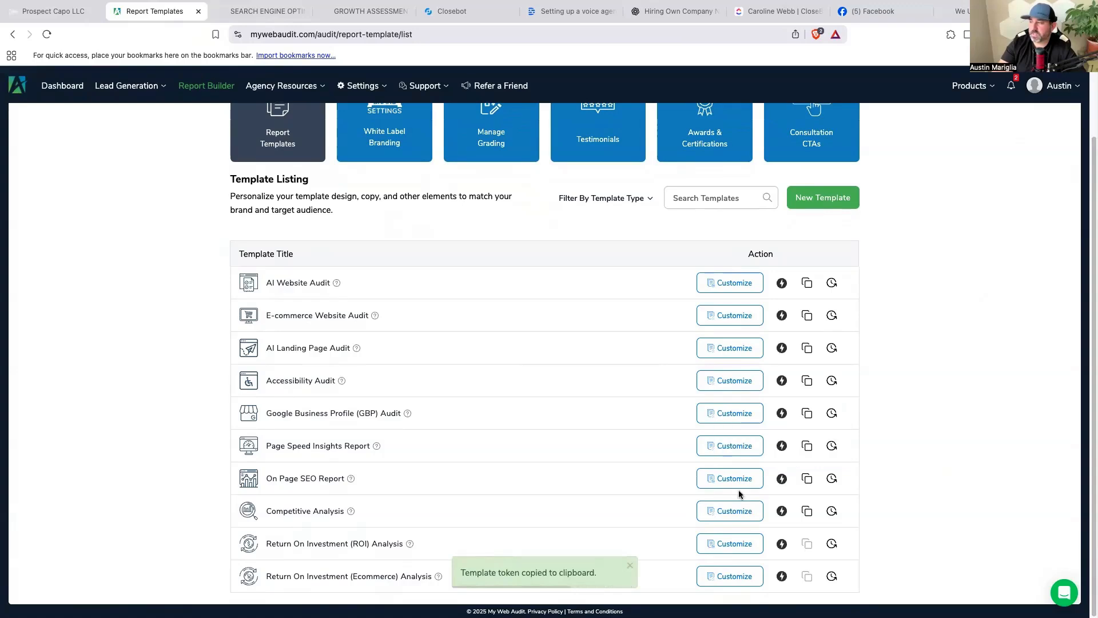
left_click(53, 10)
left_click(931, 499)
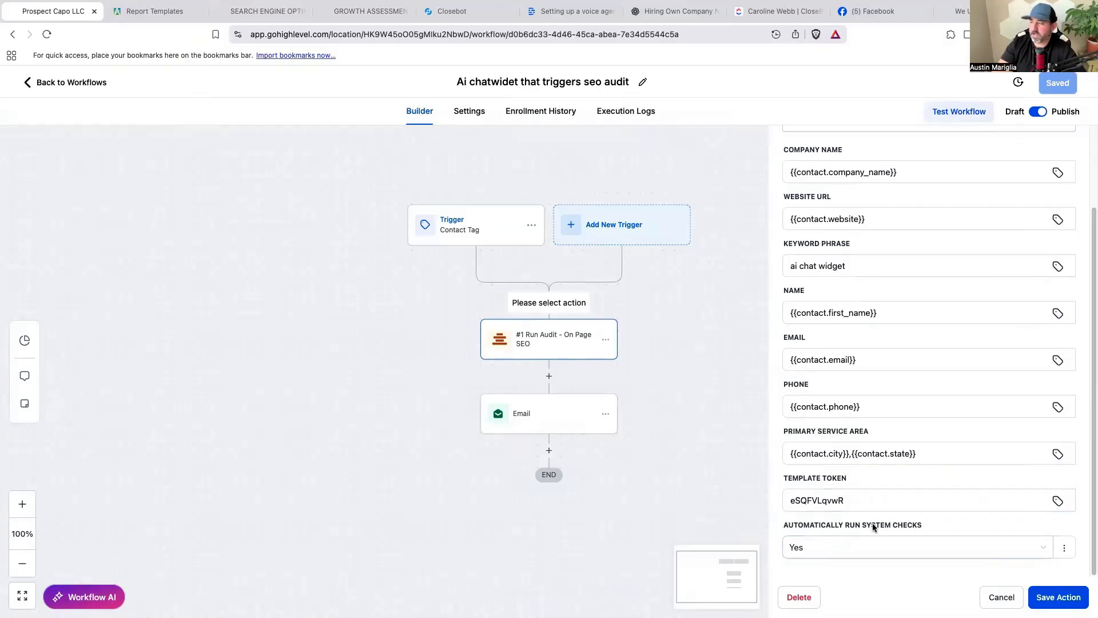
Review the Run Audit - On Page SEO fields and save the action.
scroll(904, 523, "up", 3)
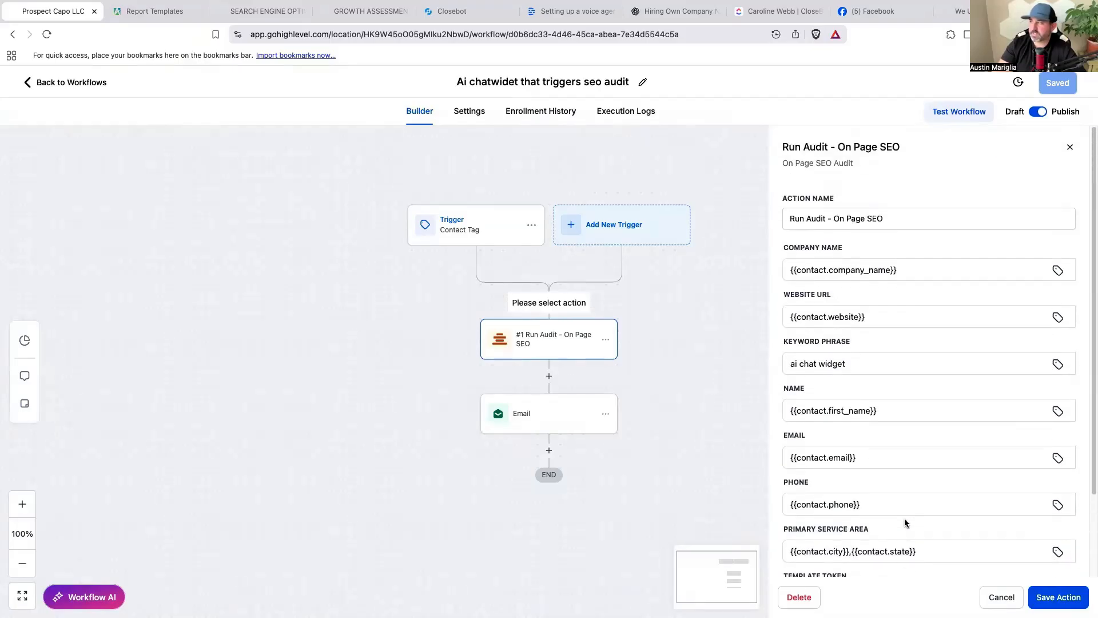
scroll(852, 229, "down", 2)
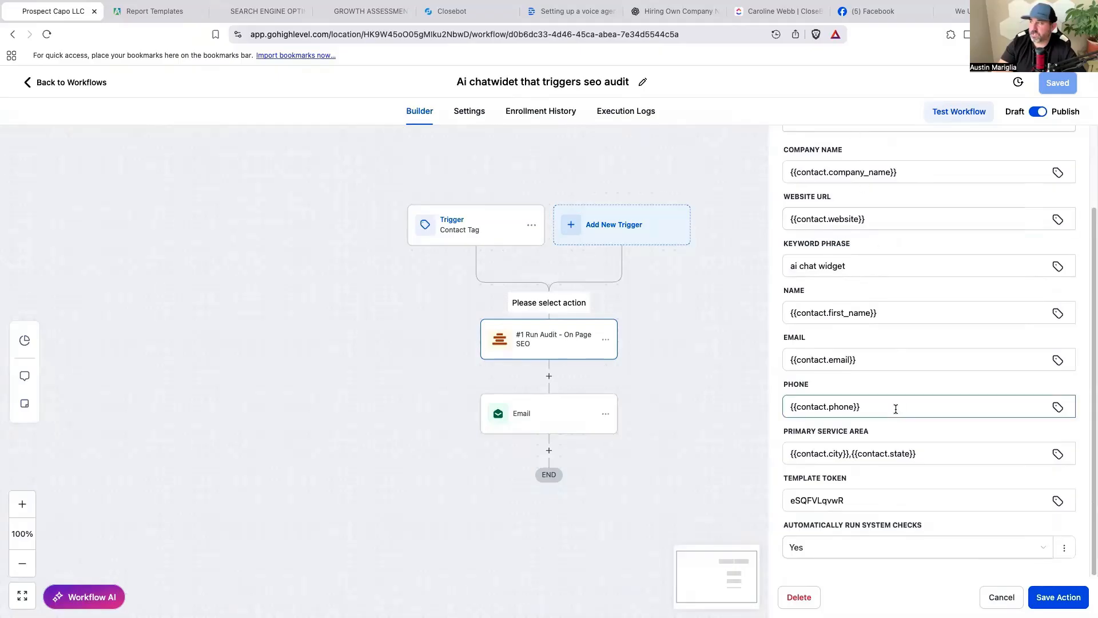
scroll(896, 409, "up", 2)
left_click(1055, 597)
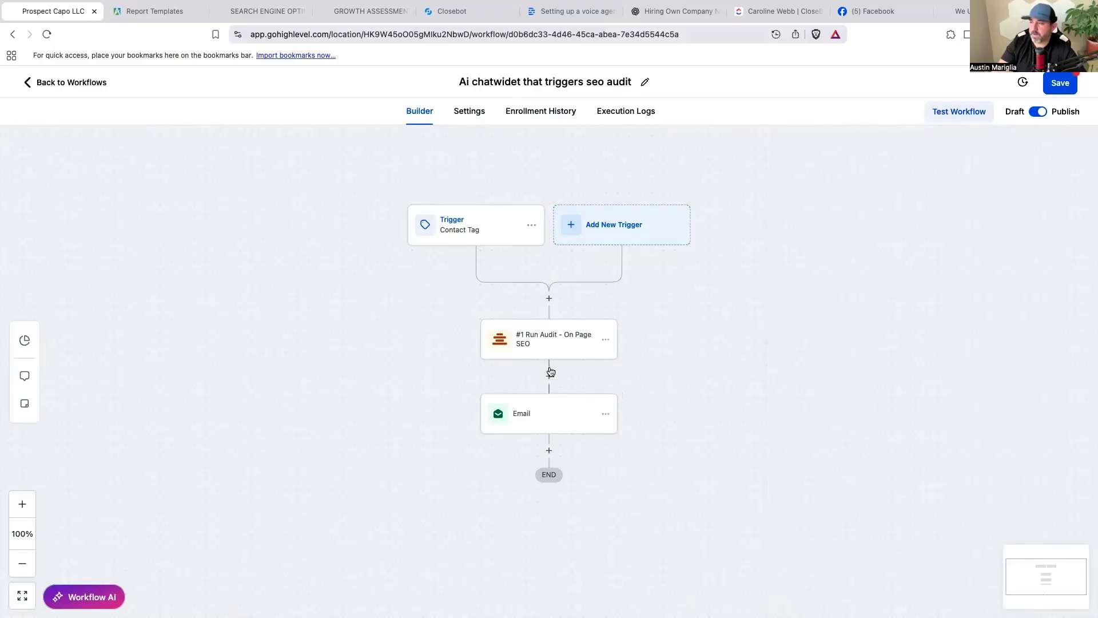
left_click(549, 375)
Add an Email step from the account owner with subject 'Your SEO Audit Is on its way!!!'.
left_click(646, 457)
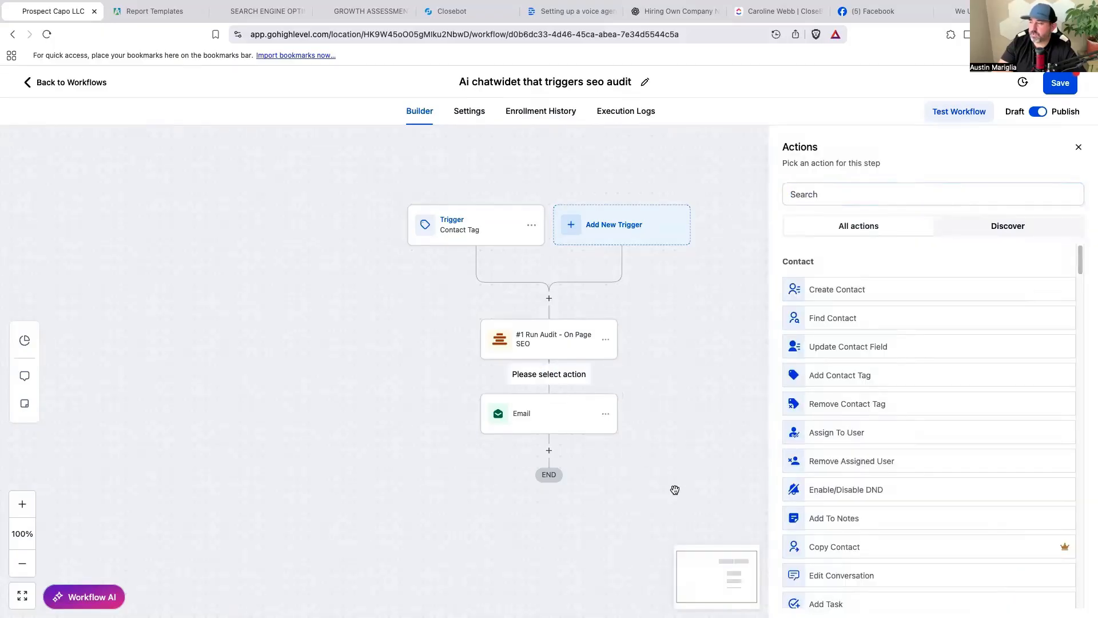
left_click(1079, 148)
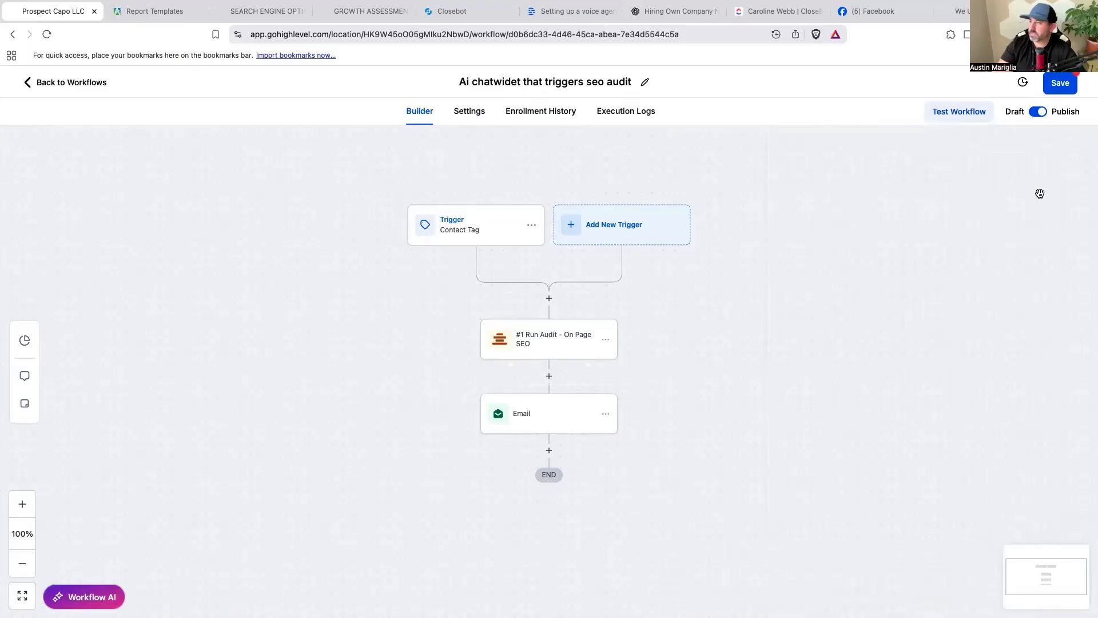
left_click(548, 375)
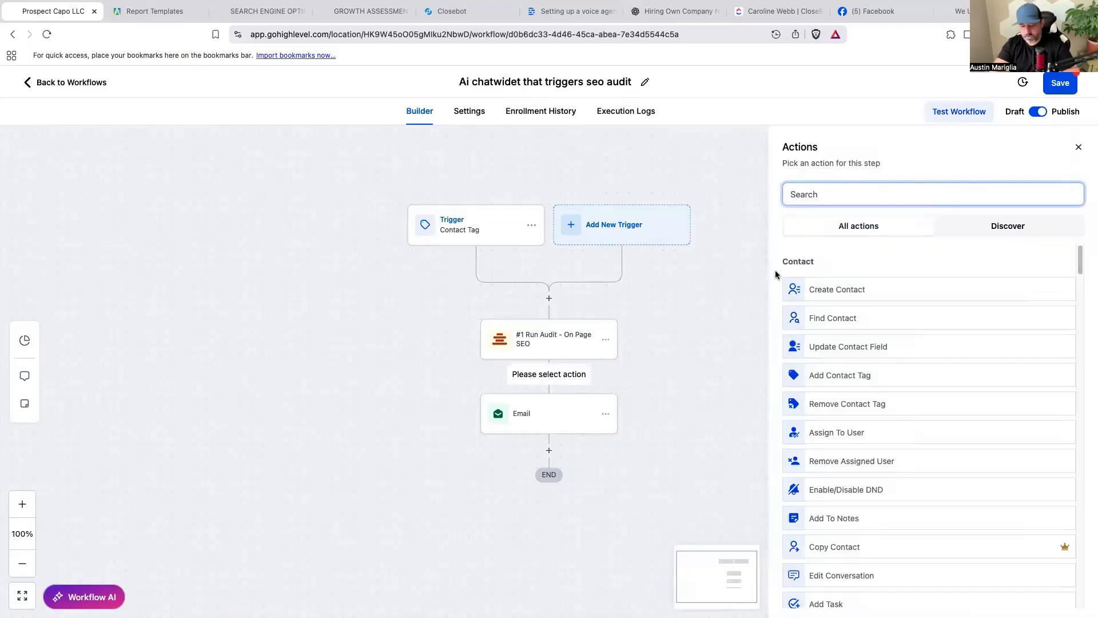
left_click(856, 288)
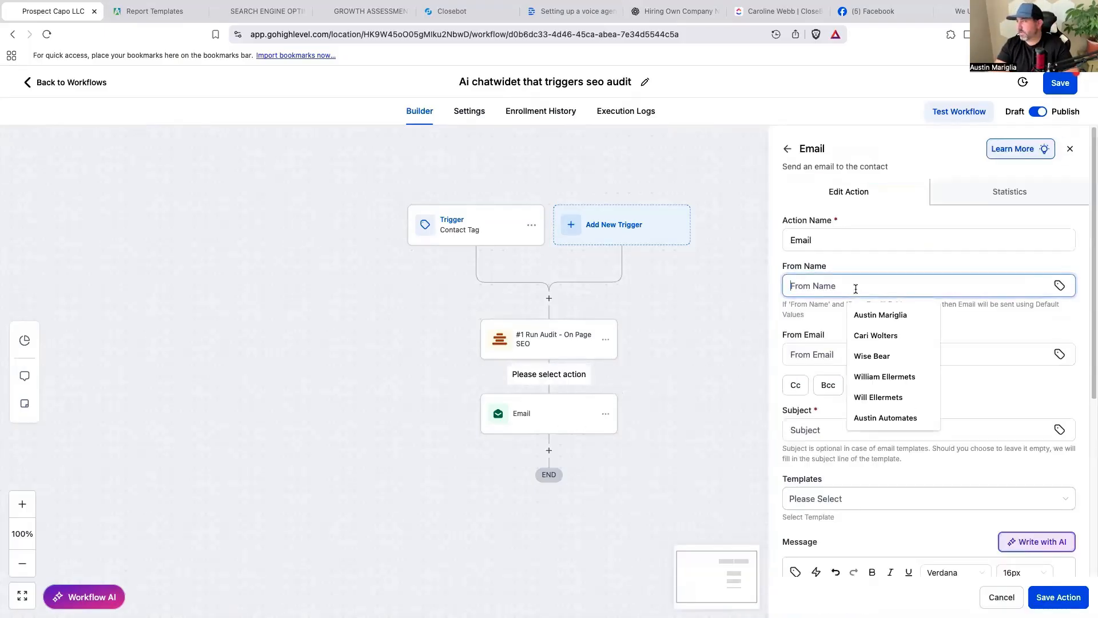
left_click(893, 314)
left_click(889, 355)
left_click(884, 390)
left_click(883, 430)
type("You")
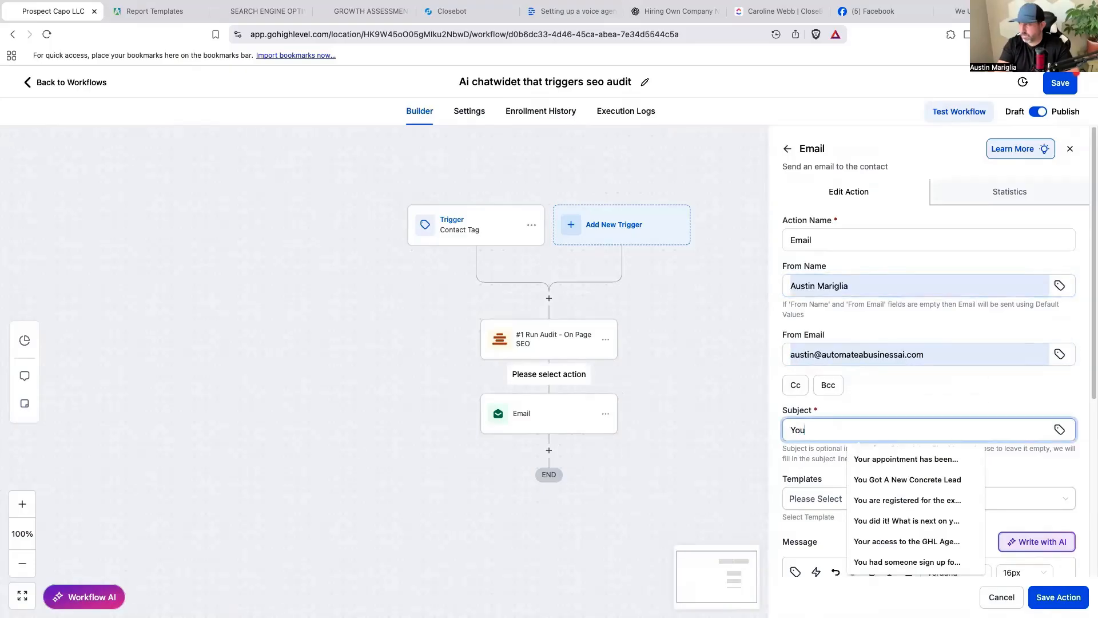
type("r SEO Audit Is on its way!!!")
Write the body: 'Hey' plus first name, a 5-minute wait note, and an 'INSERT Video Link' line.
scroll(929, 343, "down", 3)
key("Tab")
type("Hey")
left_click(795, 417)
left_click(738, 155)
type("!")
key("Return")
type("Your SEO audit is on")
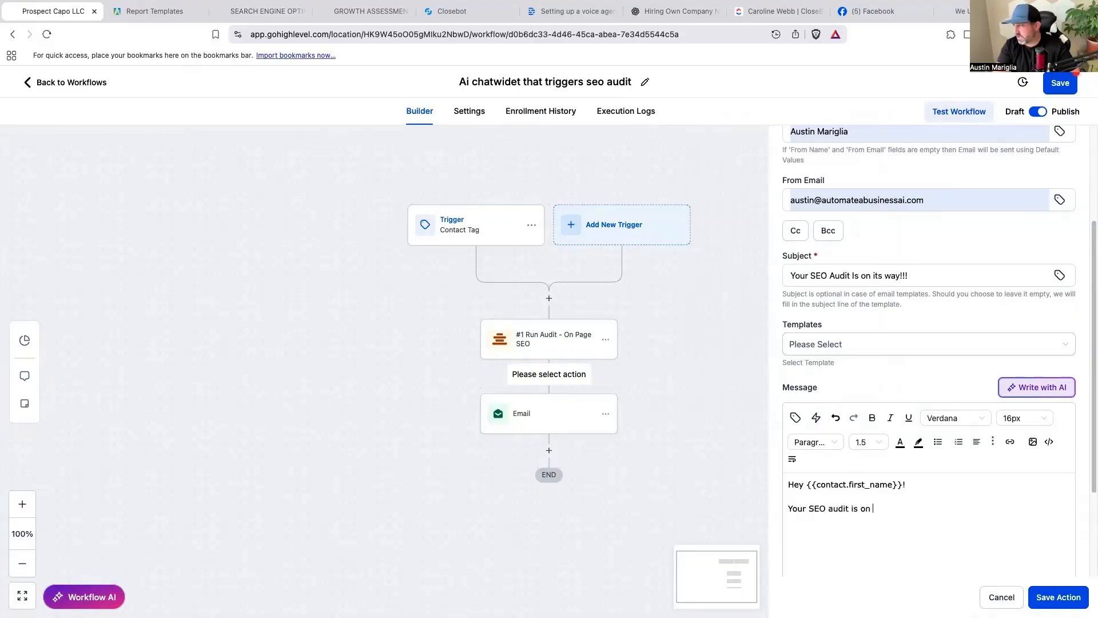
type(" its way. Give us about 5 minutes. While you wait wa")
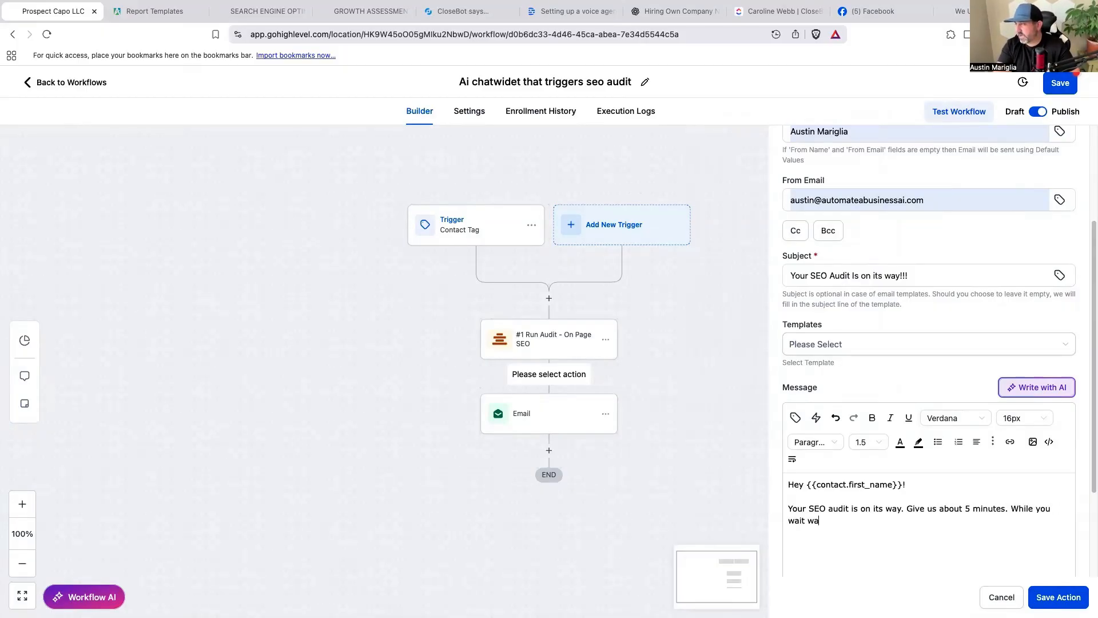
type("tch this video on how SEOca")
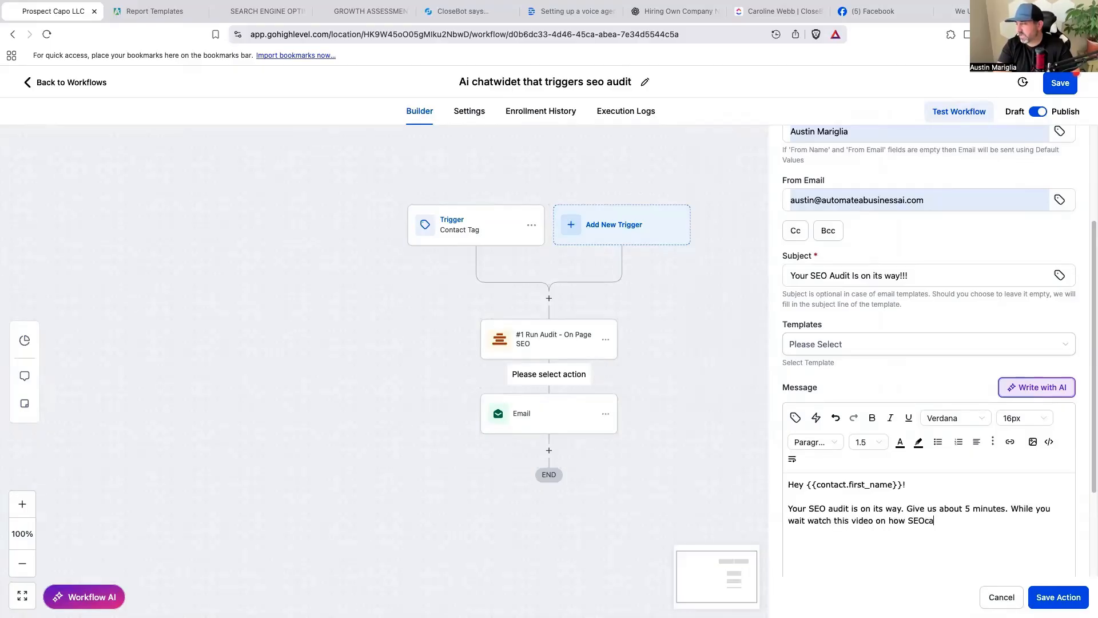
type("n BVOO")
type("OOS")
type("T your sames.")
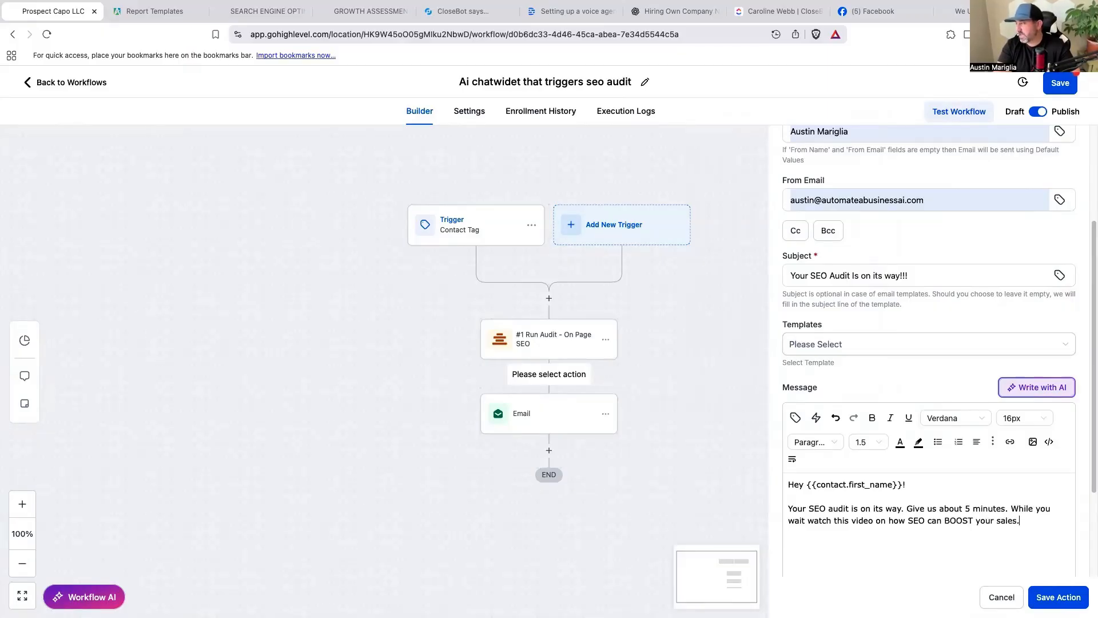
key("Return")
type("INSERT Video L")
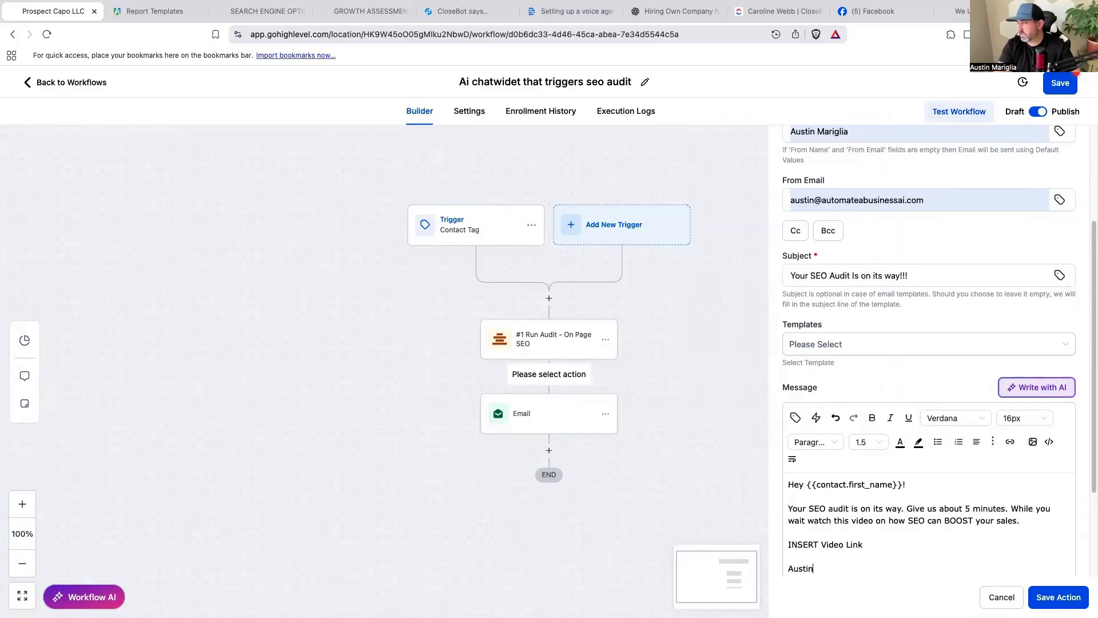
type("ink")
Save the email step and rename it to 'Email your audit is on its way'.
left_click(1058, 597)
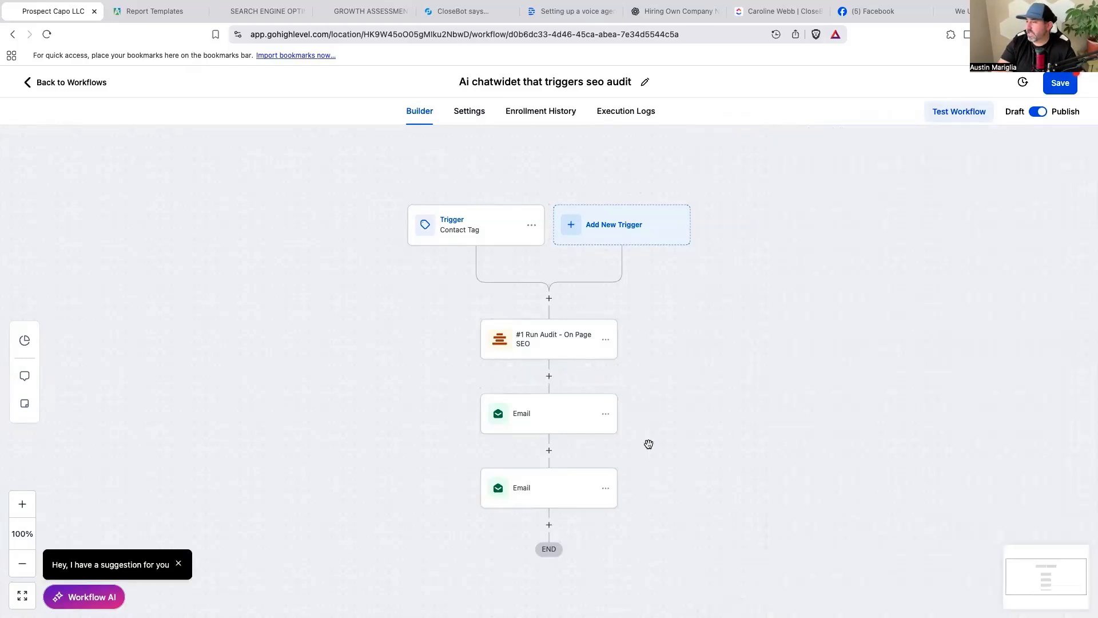
left_click(552, 424)
left_click(858, 236)
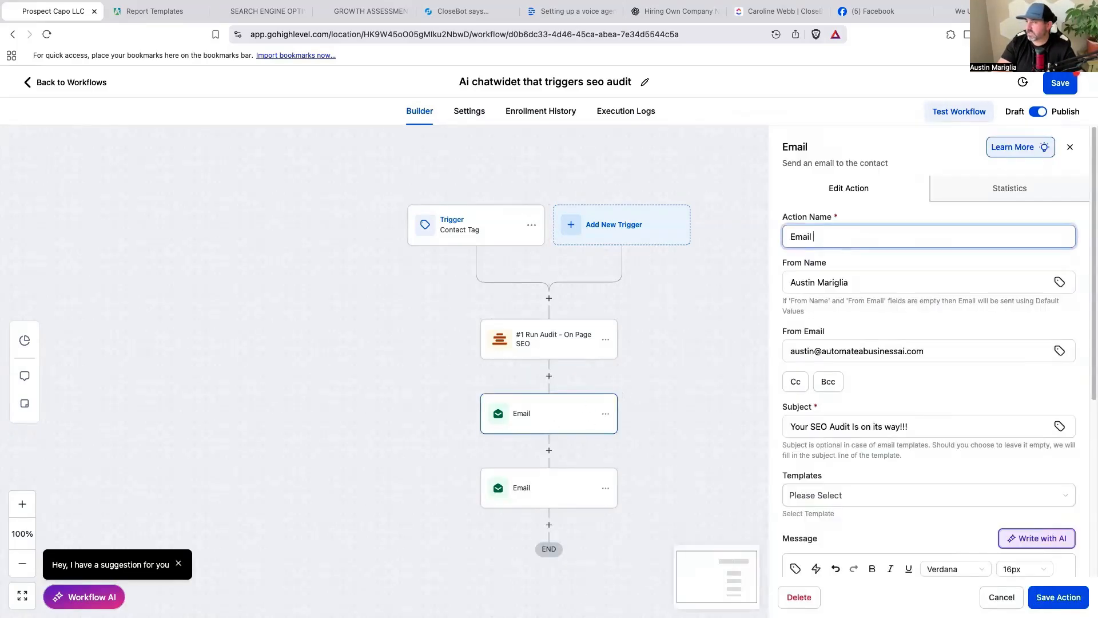
type("your audit is on its way")
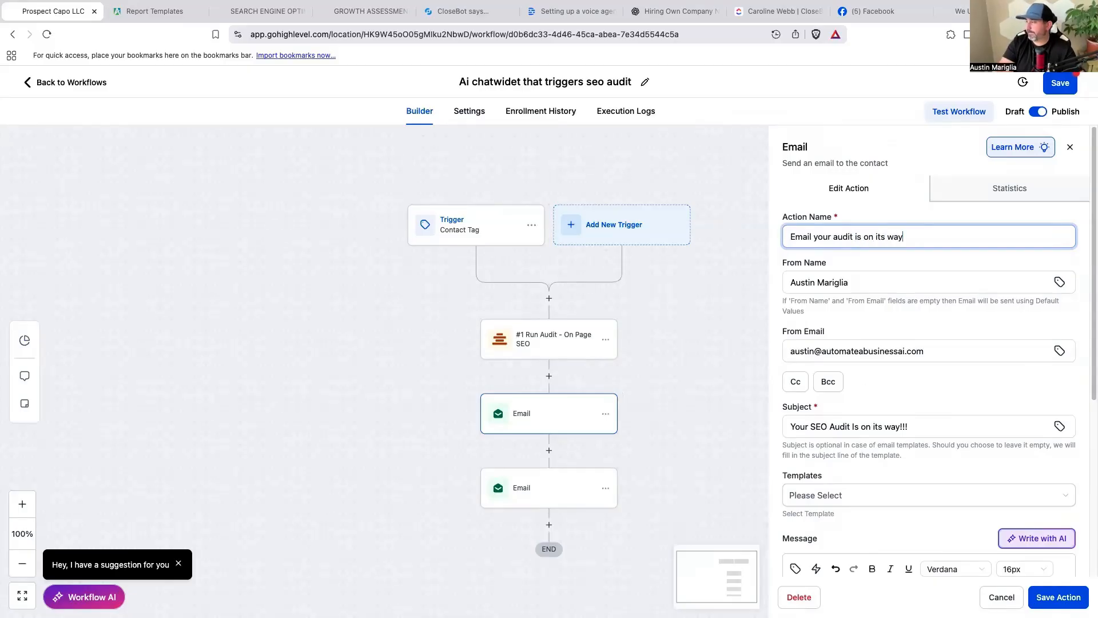
left_click(1064, 598)
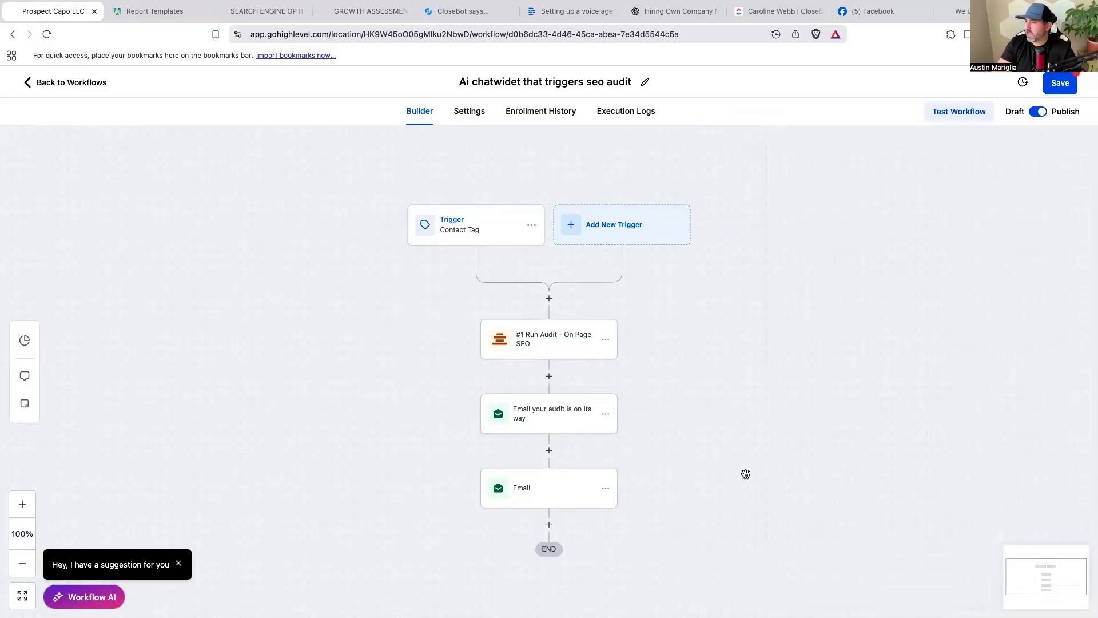
Add a 5-minute Wait between the two emails and save the workflow.
left_click(549, 451)
type("wa")
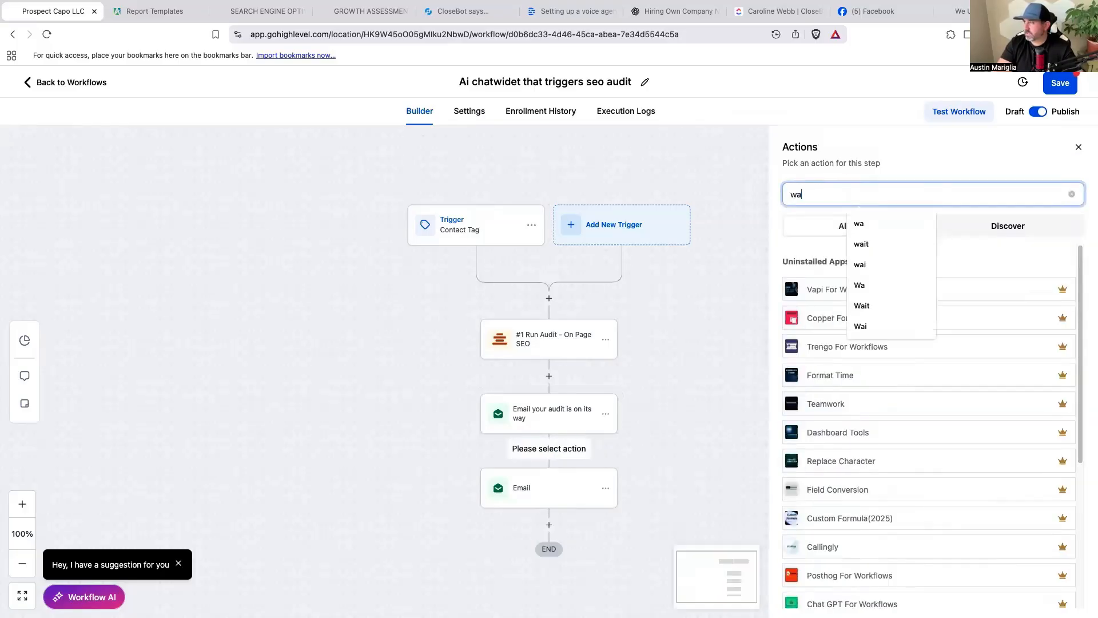
left_click(824, 347)
double_click(624, 314)
type("6")
key("BackSpace")
type("5")
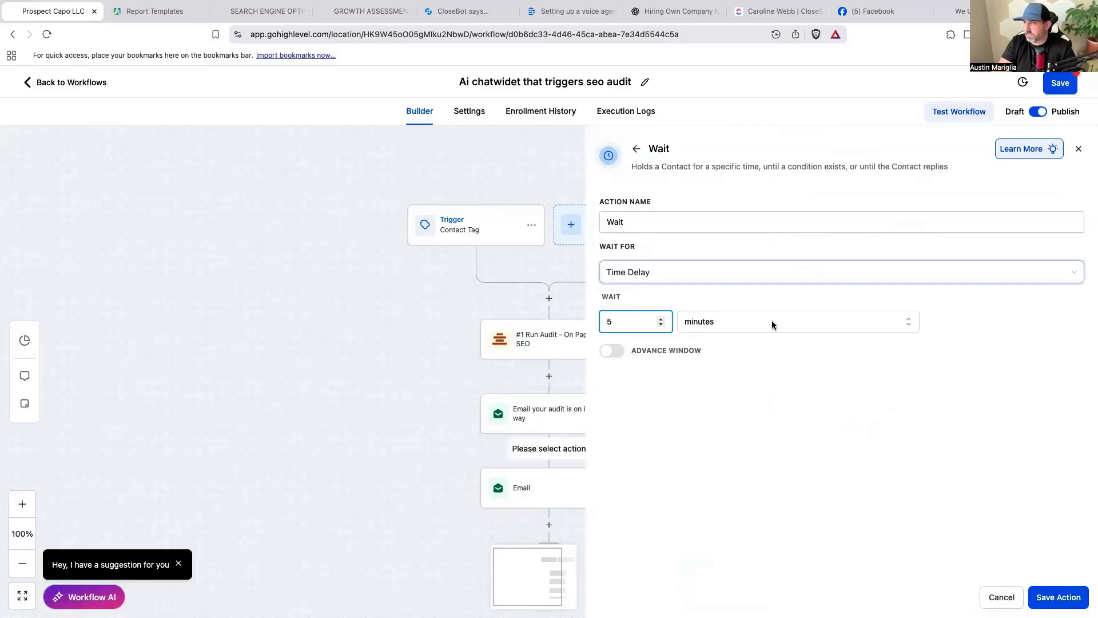
left_click(1050, 591)
left_click(1059, 89)
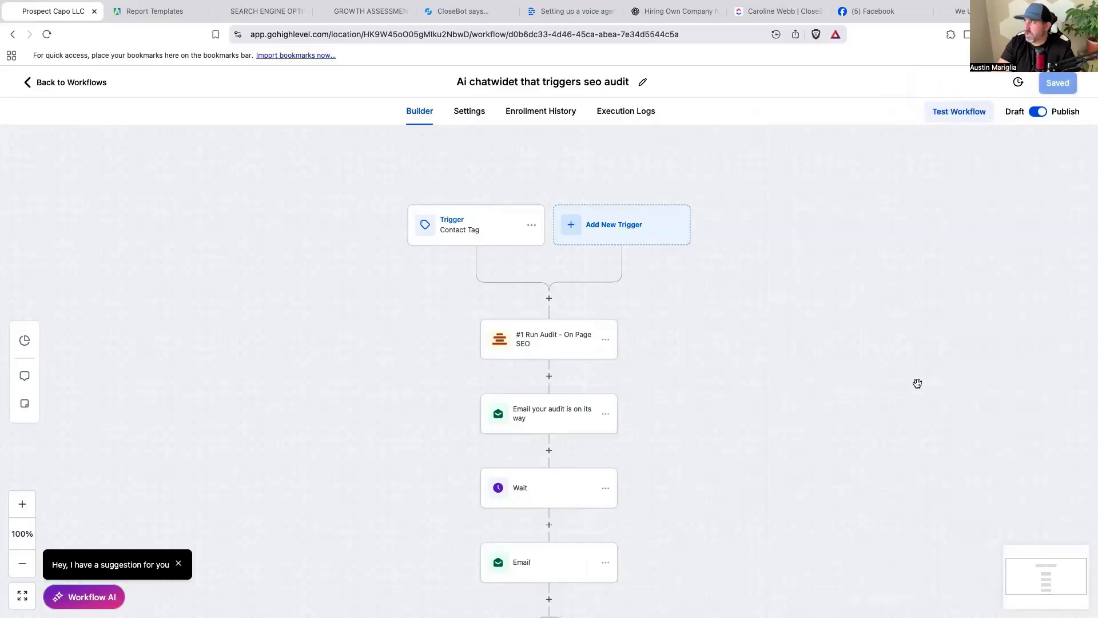
scroll(885, 358, "down", 1)
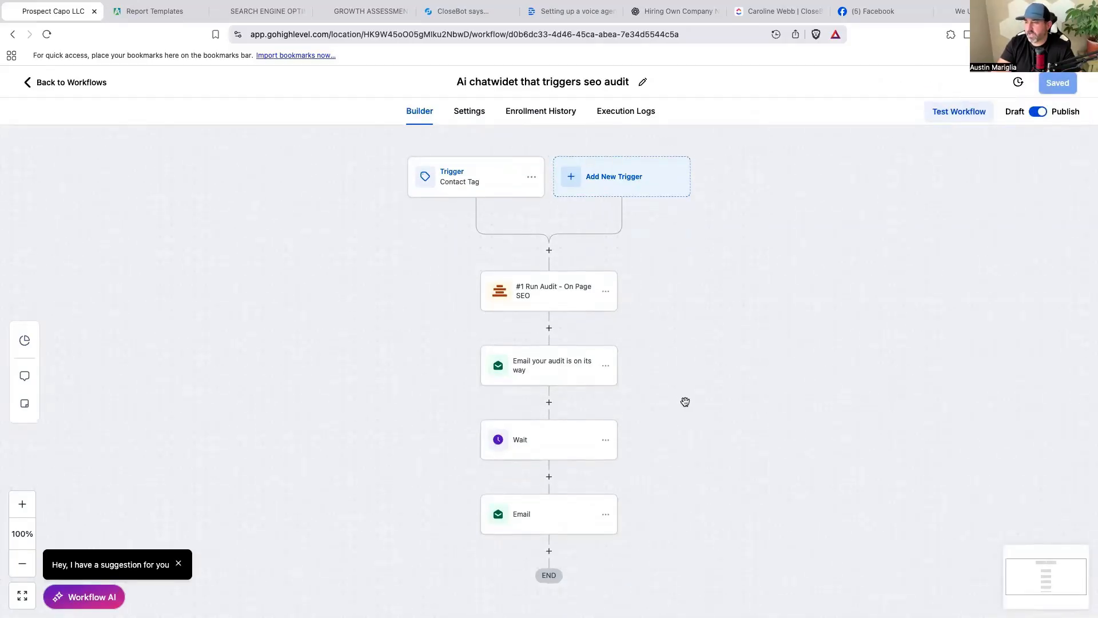
left_click(551, 529)
Insert the On Page SEO audit's MWA Report URL into the final email's message.
scroll(851, 424, "down", 5)
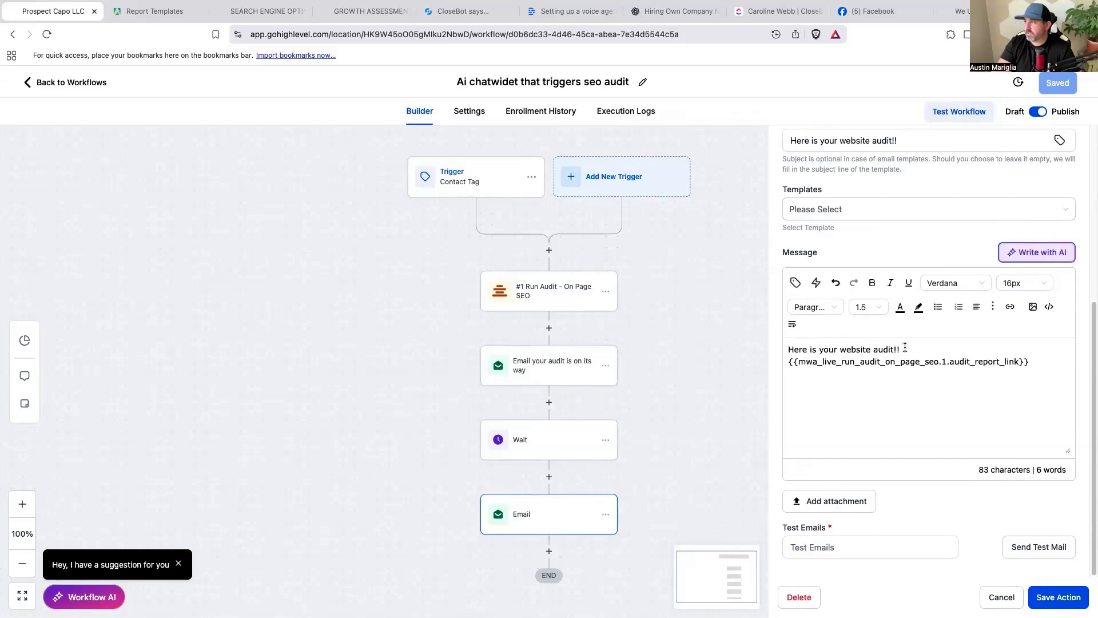
left_click(860, 387)
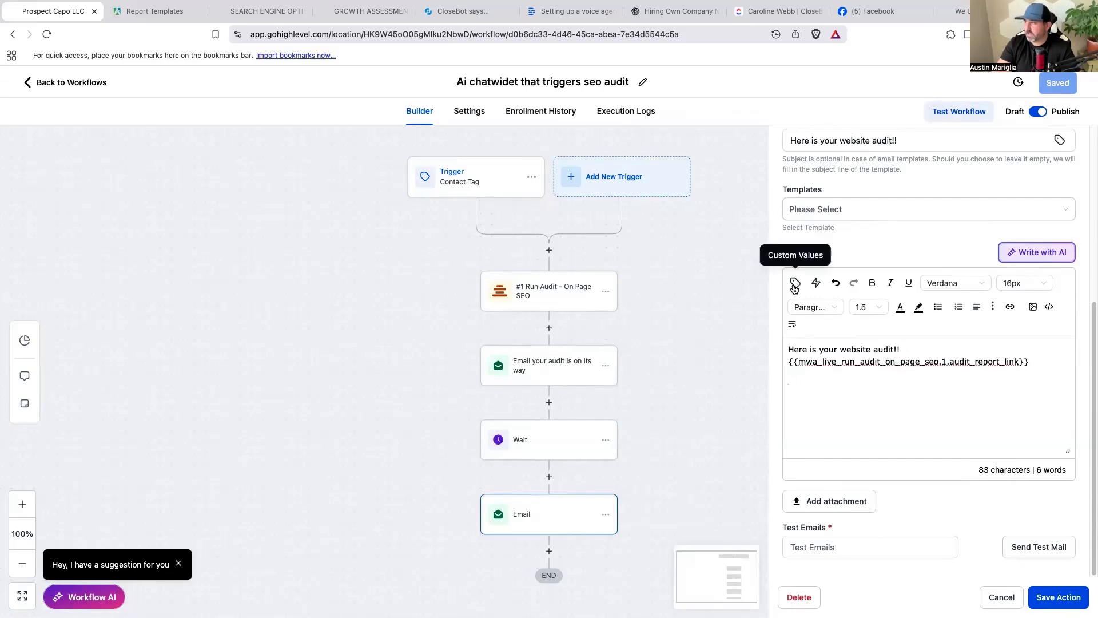
left_click(797, 284)
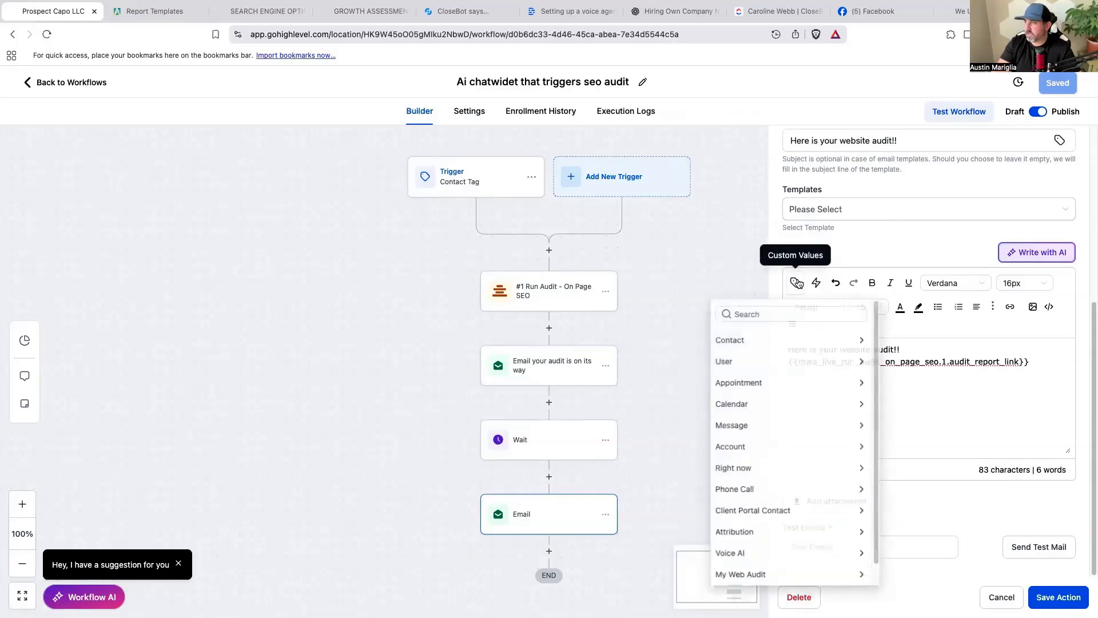
scroll(778, 406, "down", 1)
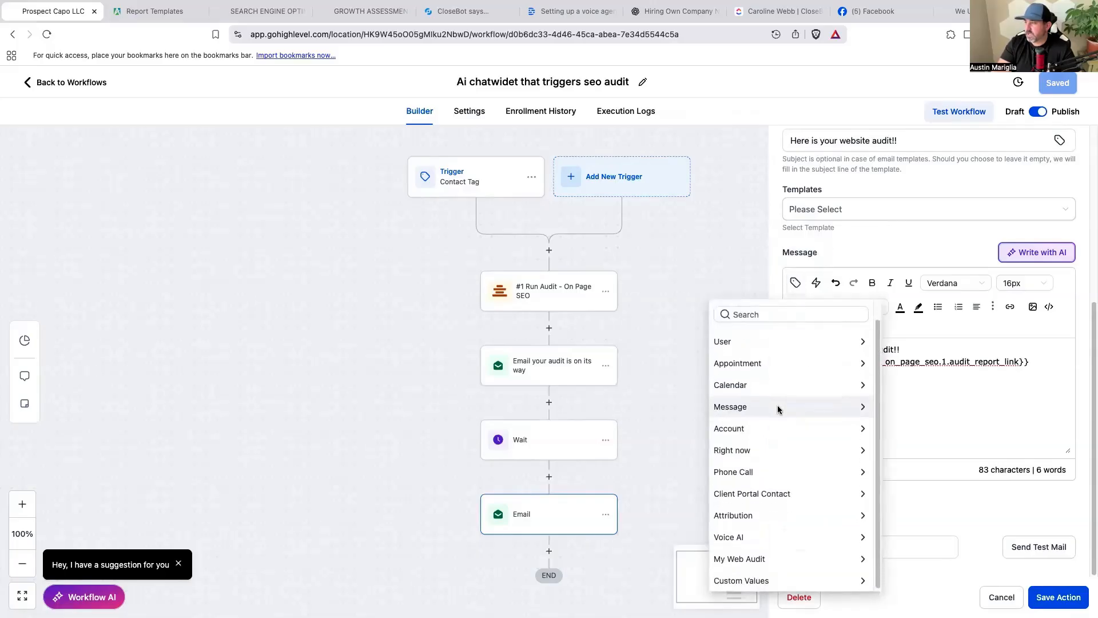
left_click(748, 559)
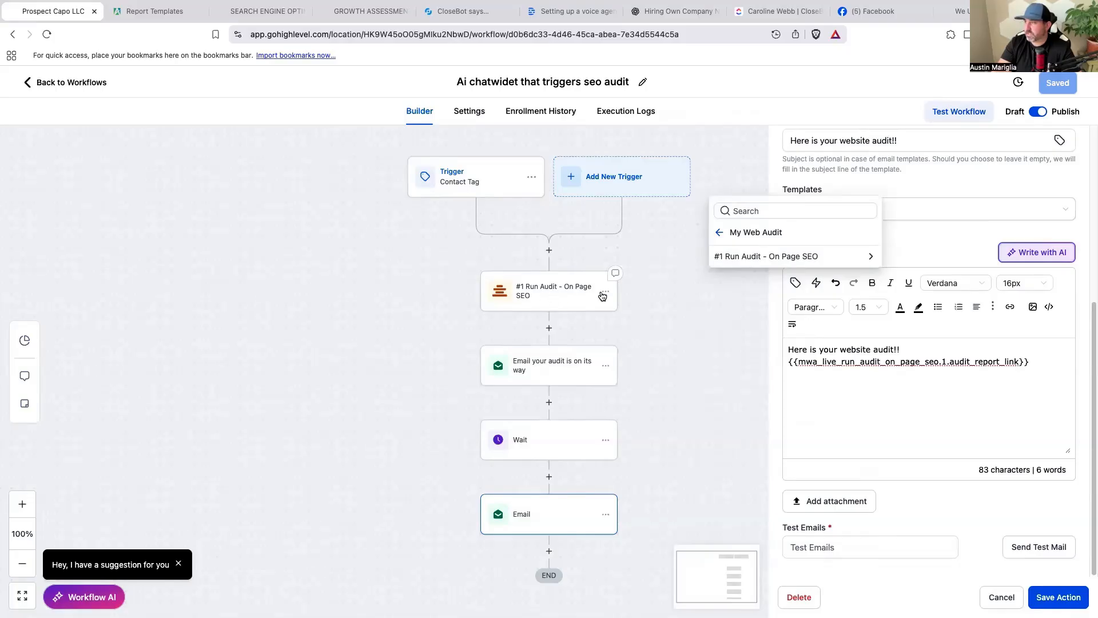
left_click(833, 259)
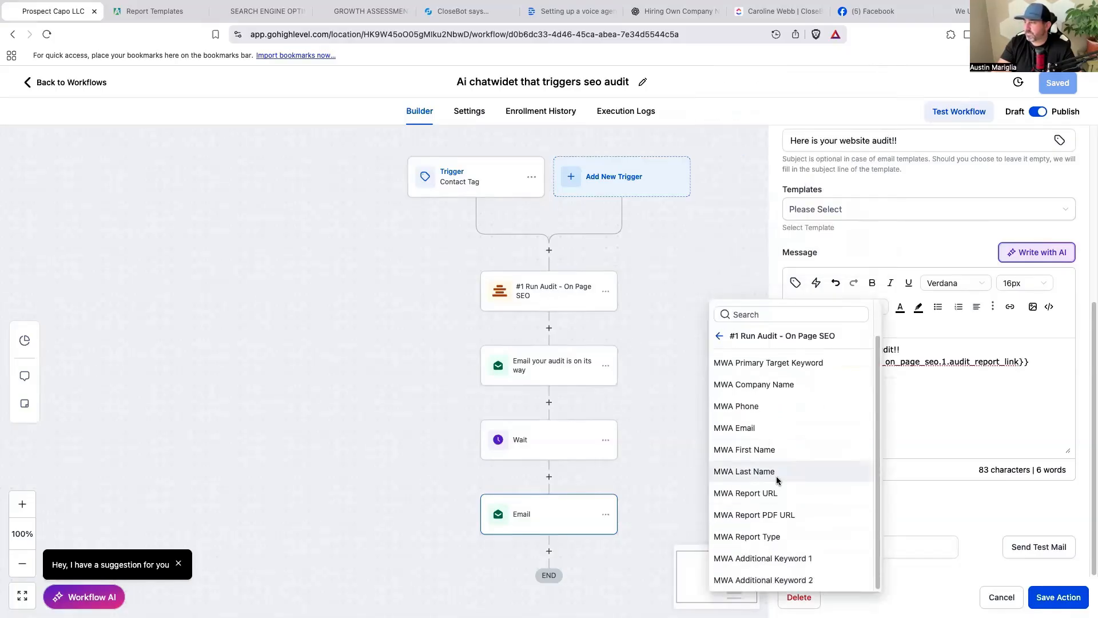
scroll(799, 541, "up", 1)
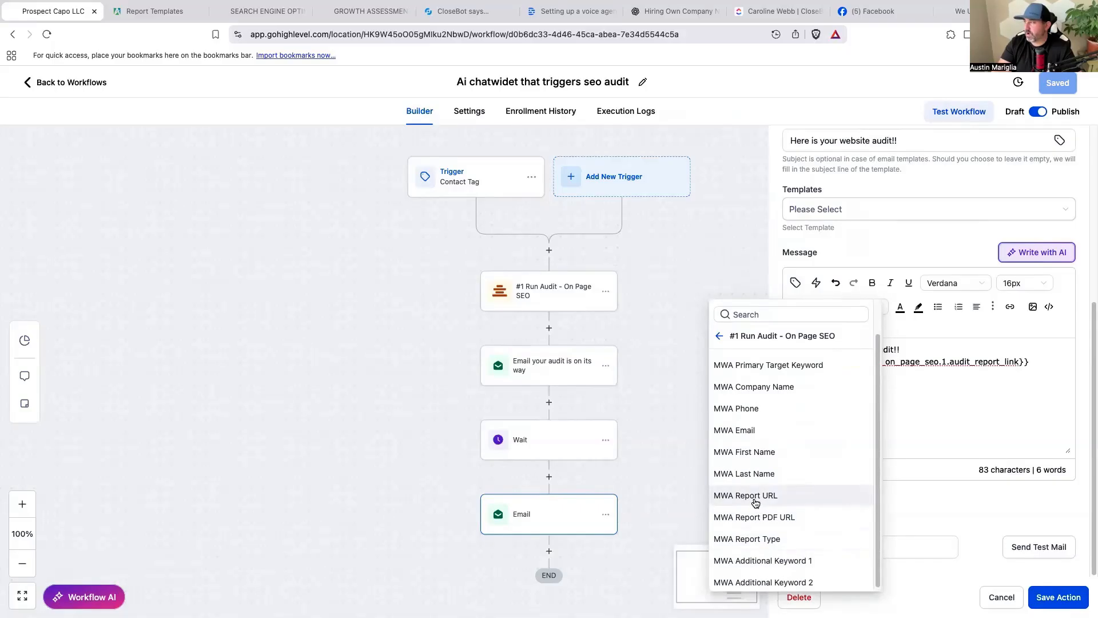
scroll(755, 502, "down", 1)
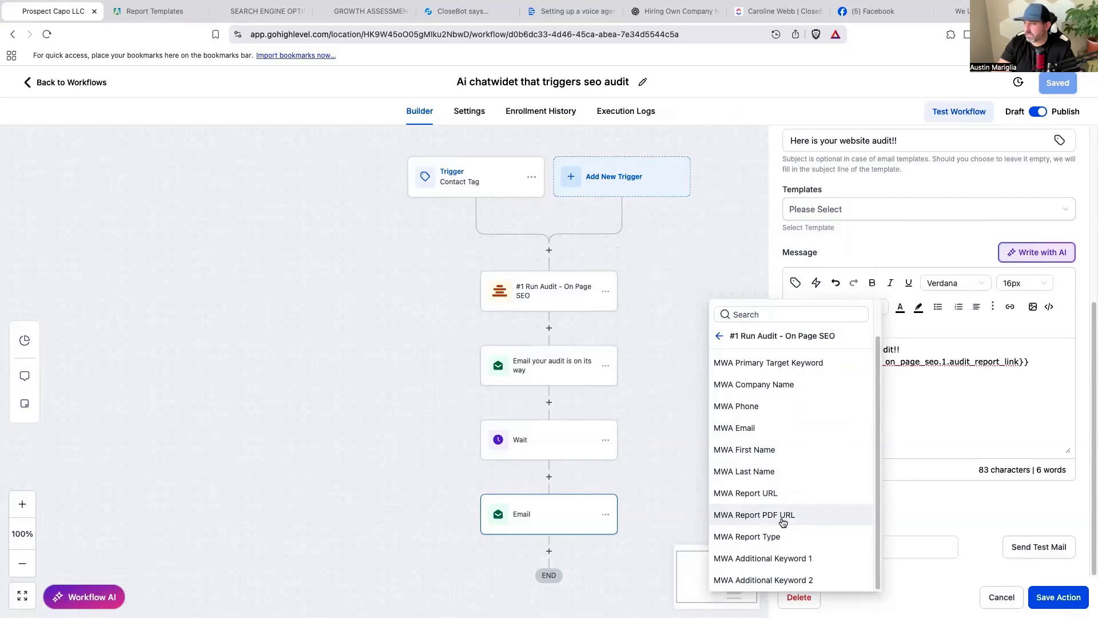
left_click(763, 495)
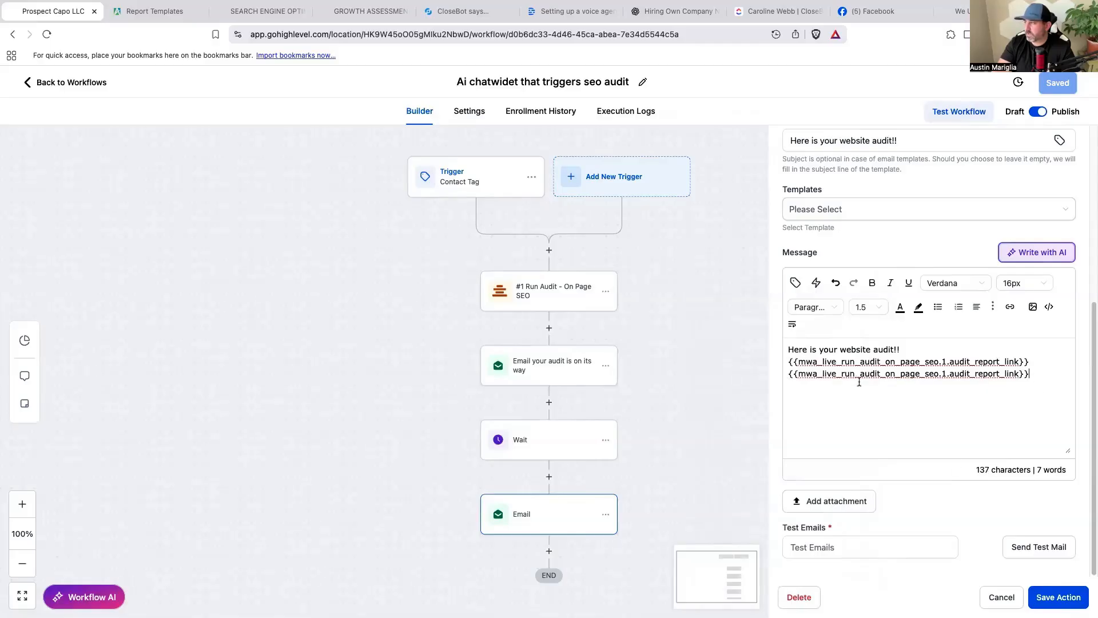
Delete the duplicate report link line, then save the email step and the workflow.
left_click_drag(1030, 374, 782, 376)
key("BackSpace")
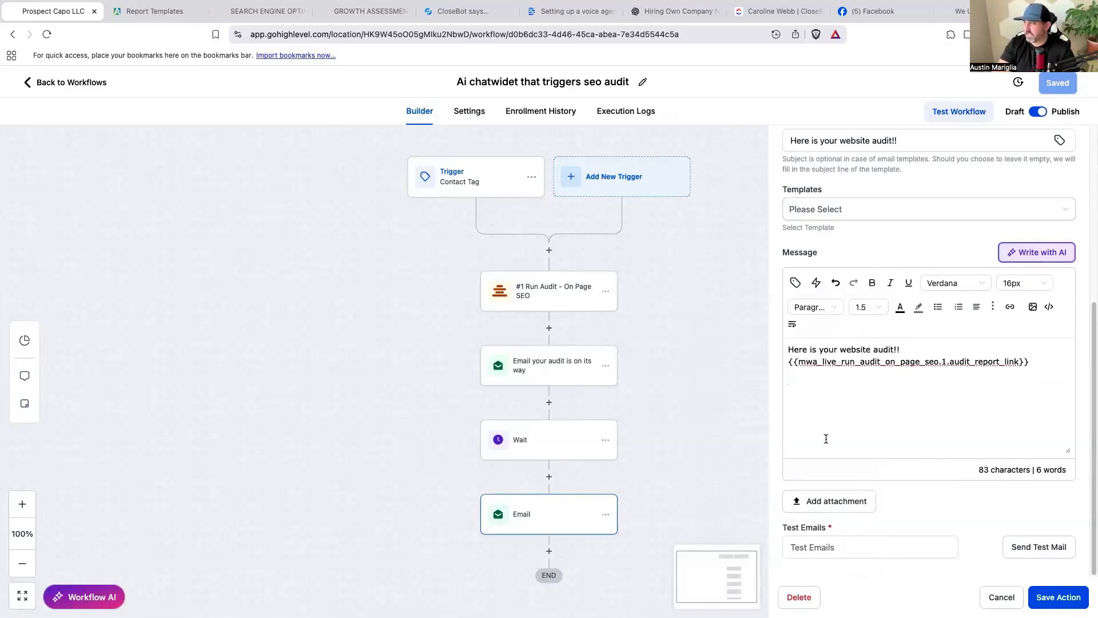
left_click(1060, 599)
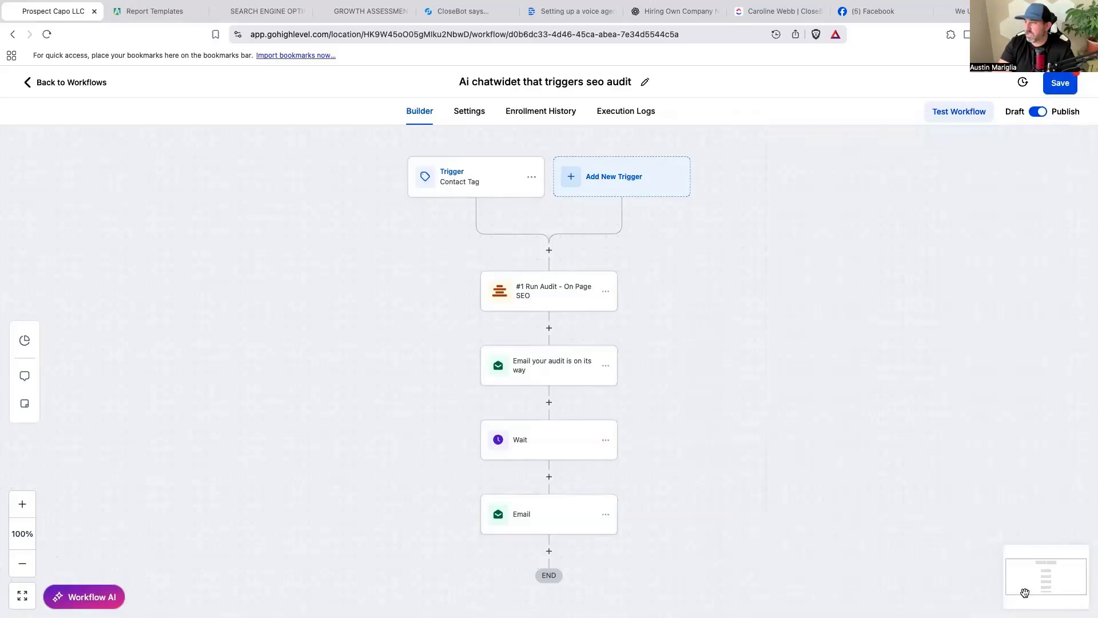
left_click(1072, 92)
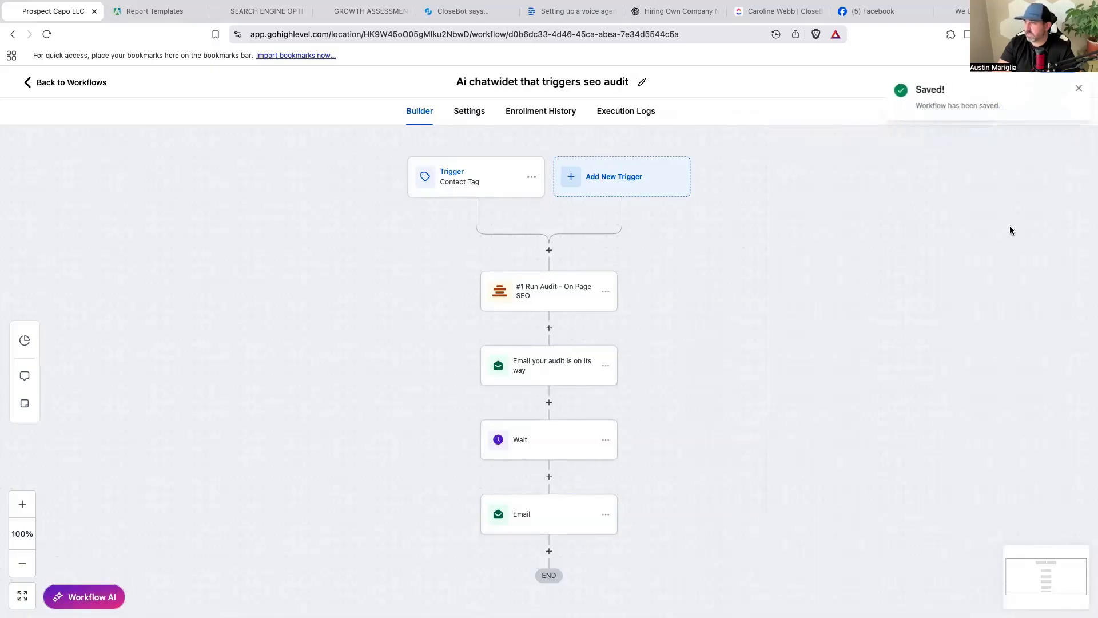
Check that the workflow trigger fires on the sendaudit contact tag, leaving it unchanged.
left_click(1076, 91)
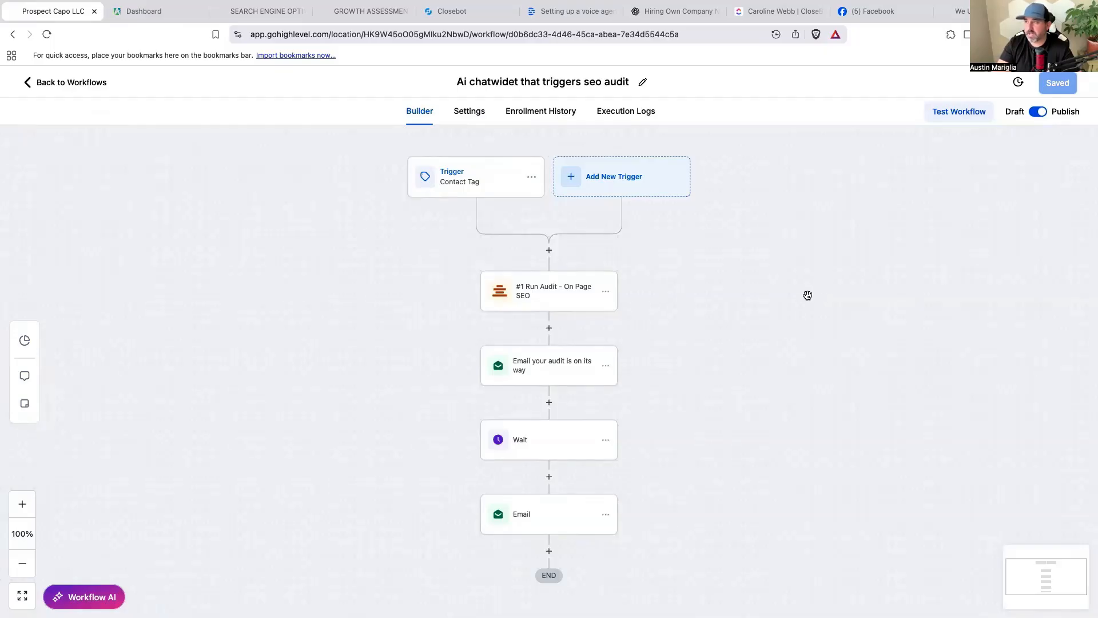
left_click(472, 181)
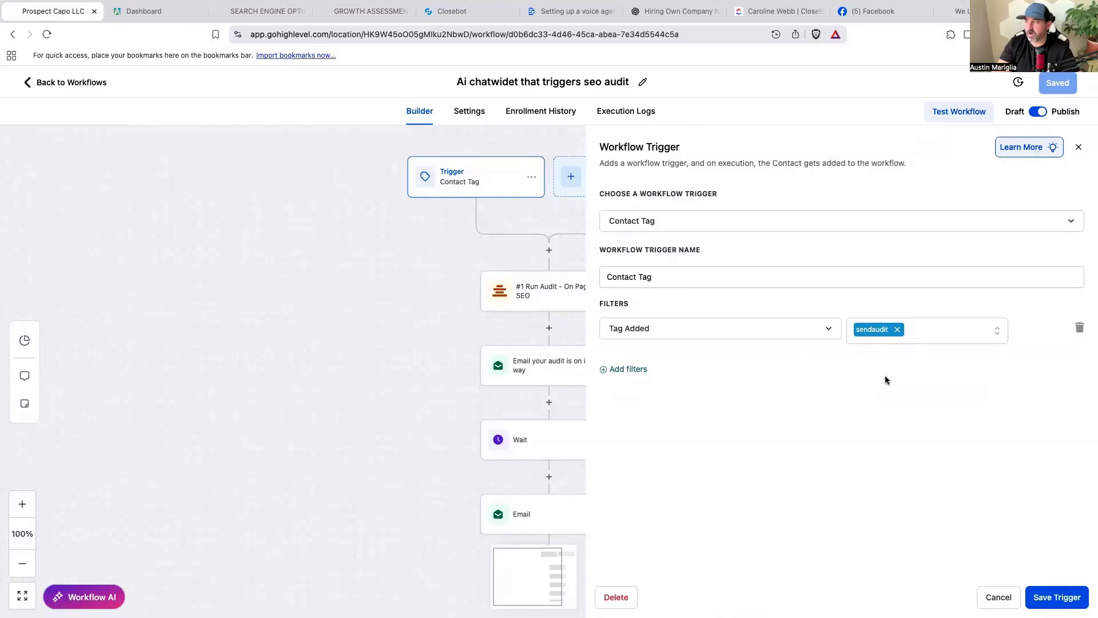
left_click(1015, 599)
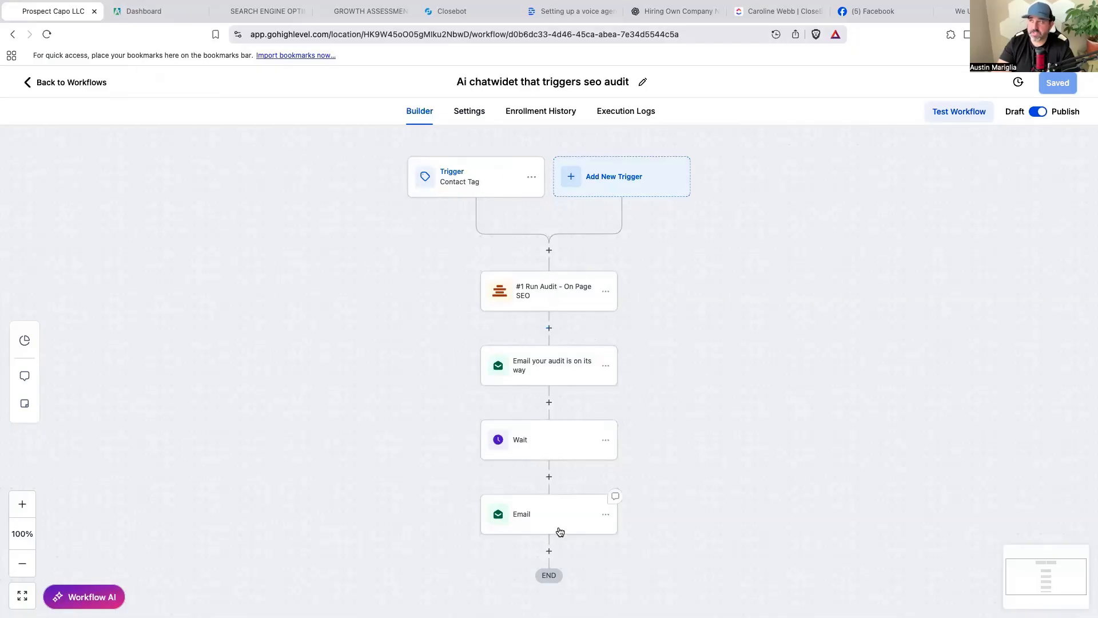
left_click(456, 12)
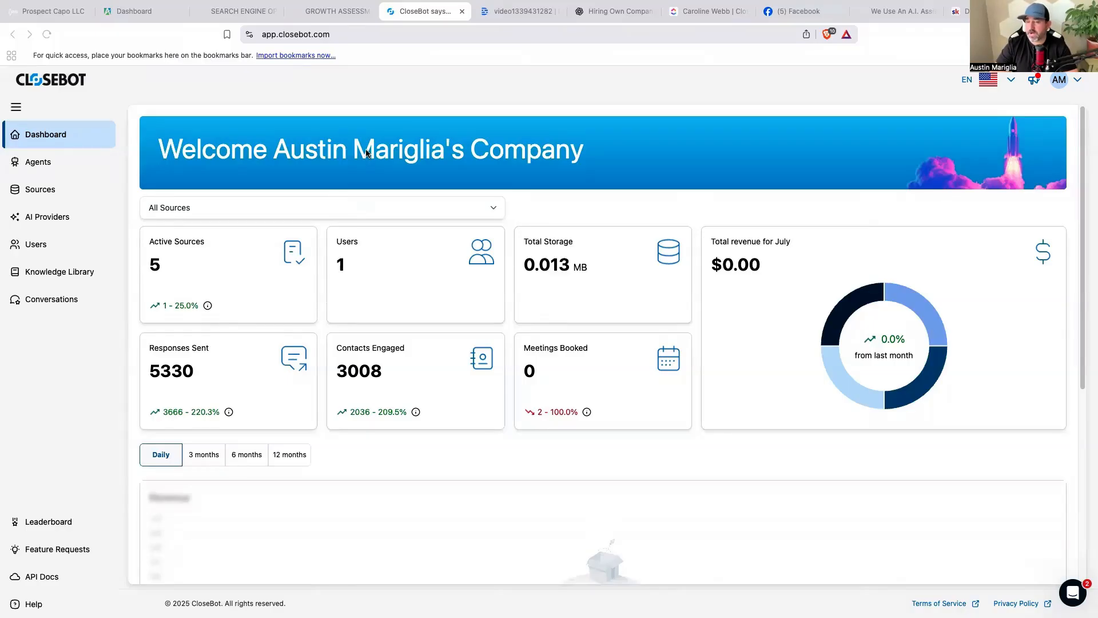
Begin adding a HighLevel Sub-Account source from the Sources page and start connecting it.
left_click(39, 193)
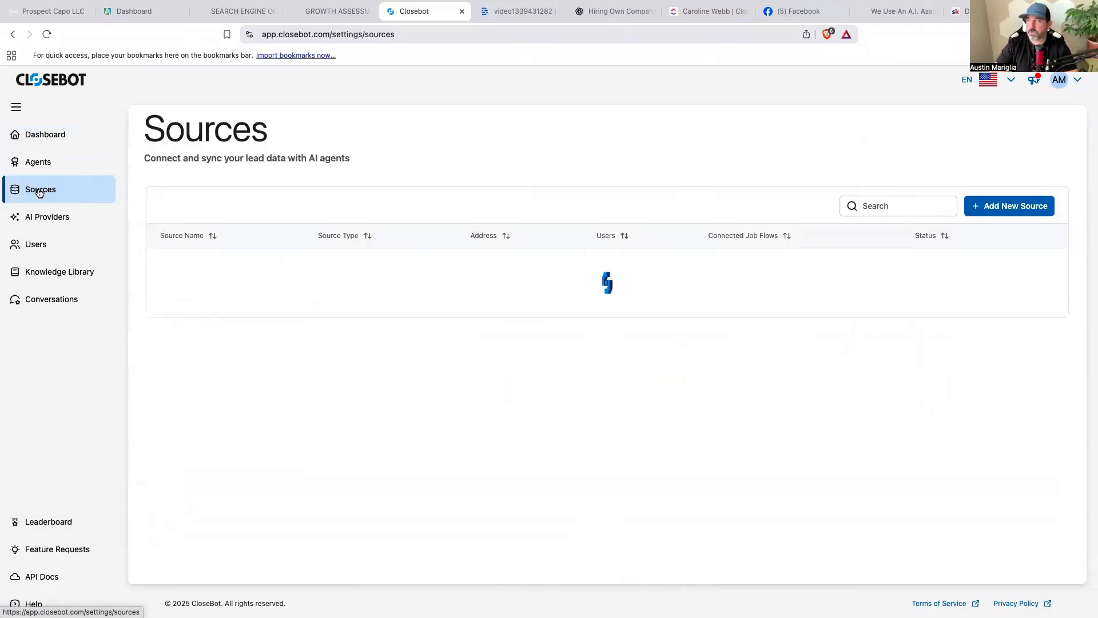
left_click(993, 206)
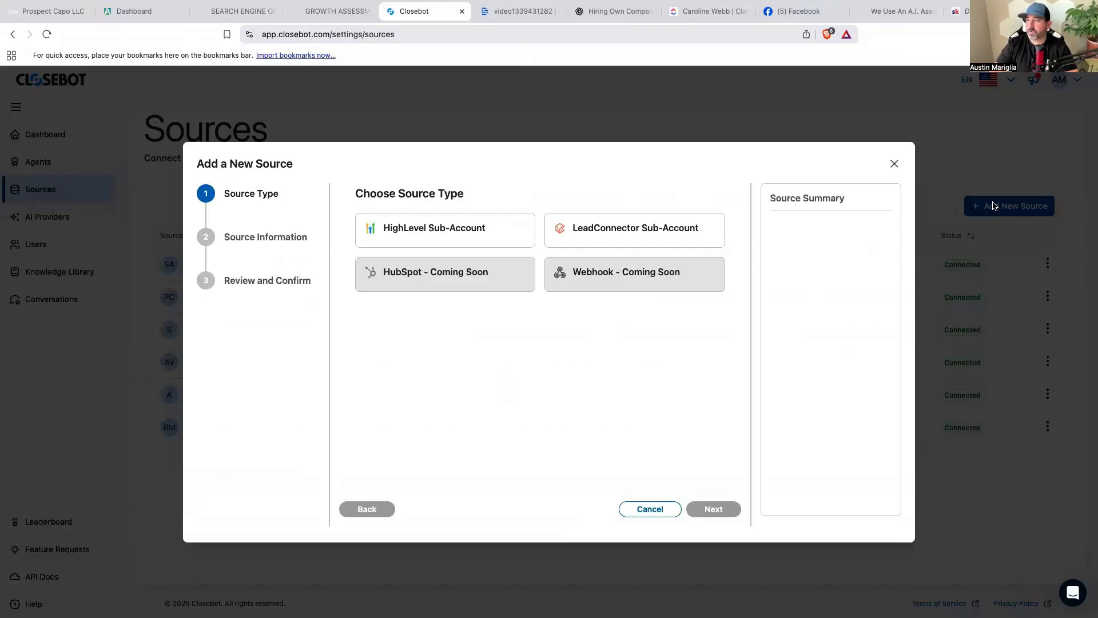
left_click(413, 230)
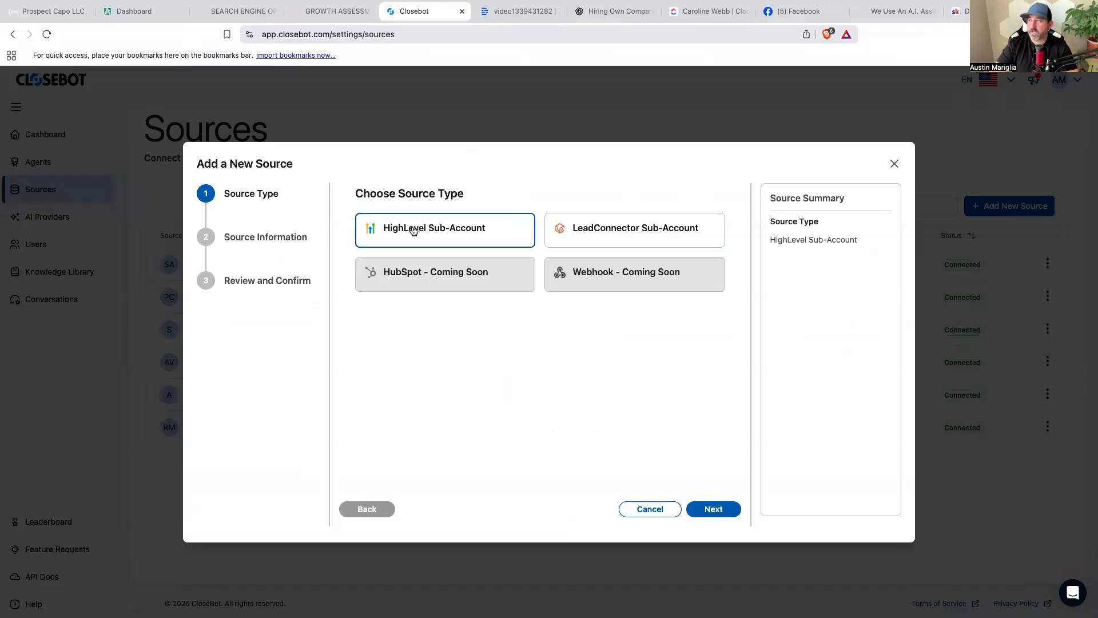
left_click(710, 509)
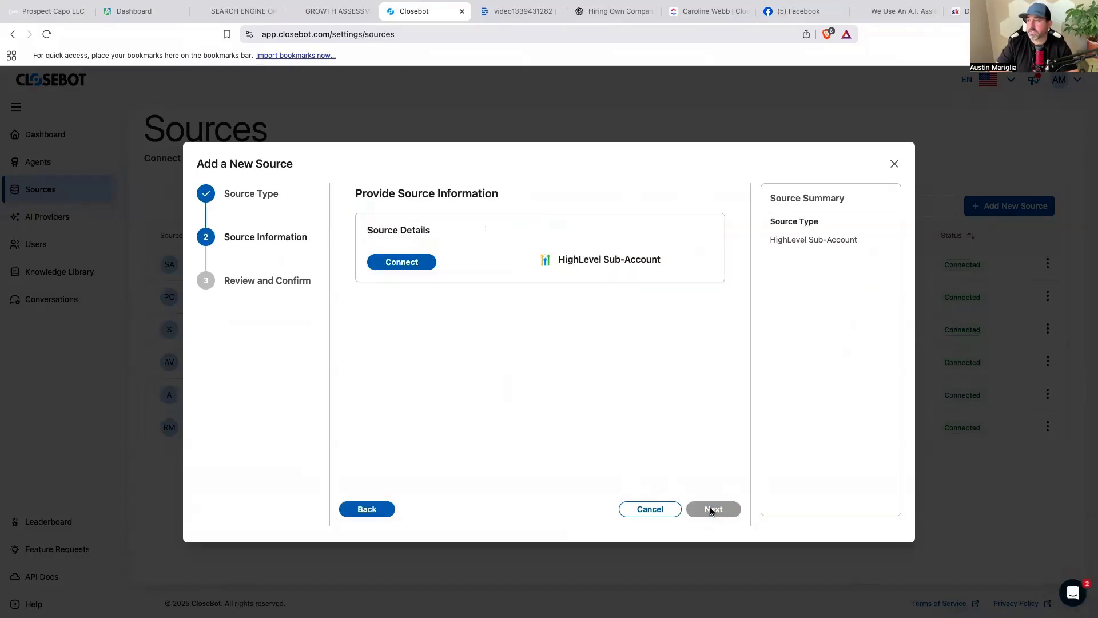
left_click(424, 262)
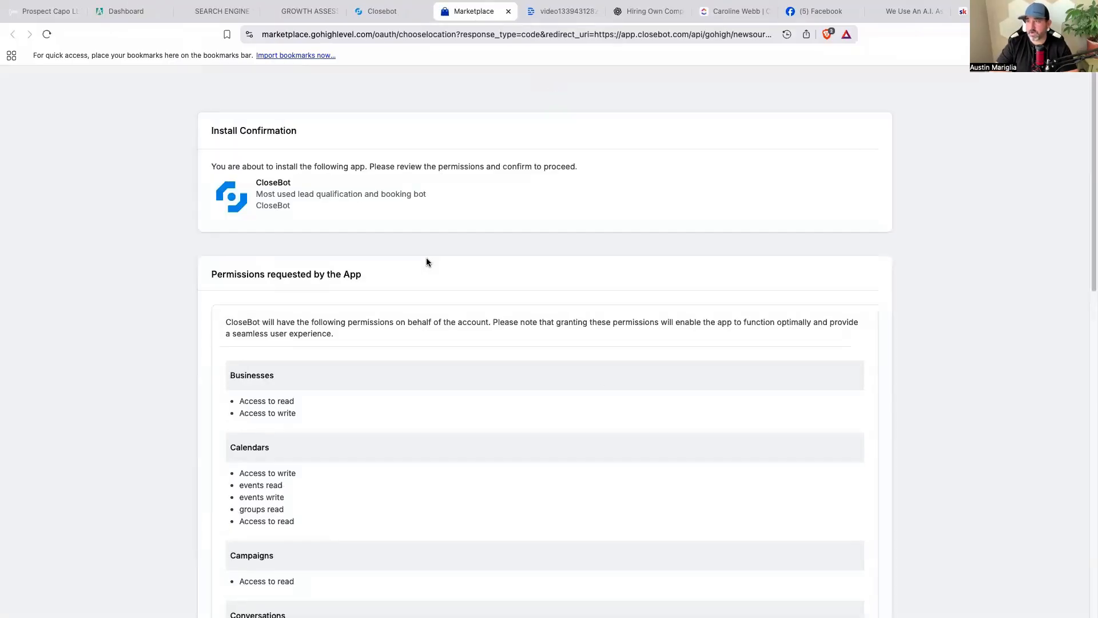
Look over the Marketplace install page, then back out and cancel the new source.
scroll(627, 408, "down", 15)
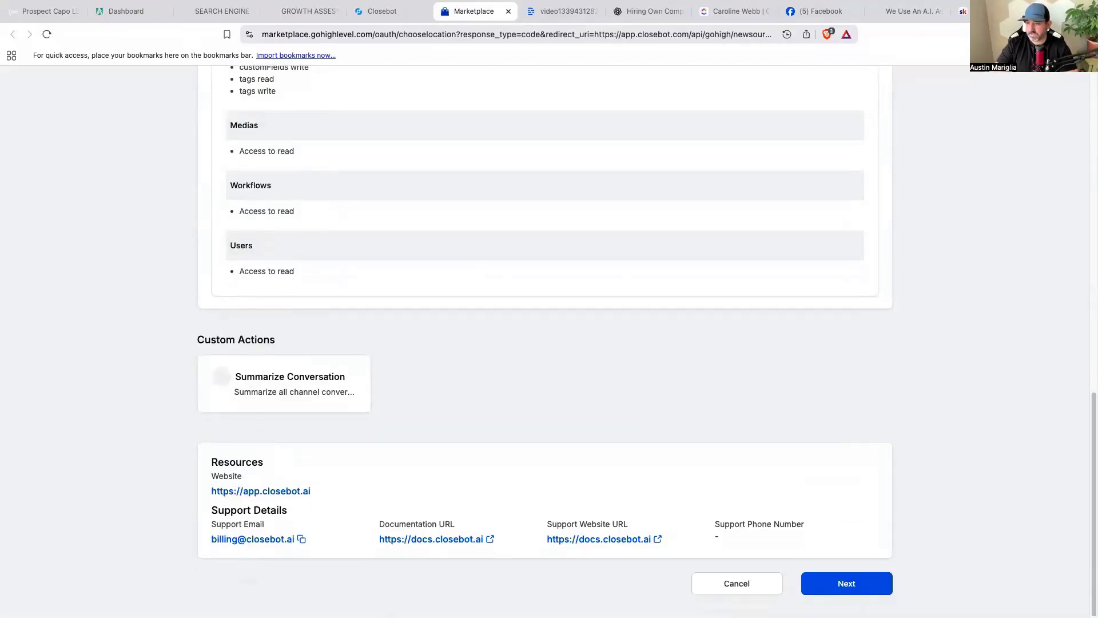
left_click(807, 592)
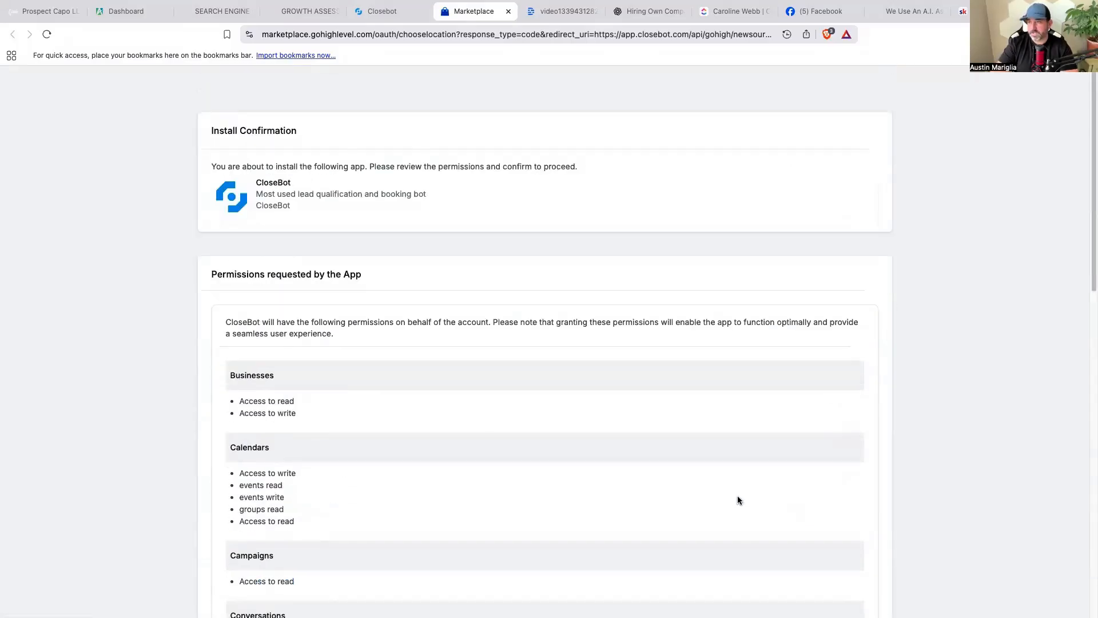
left_click(409, 16)
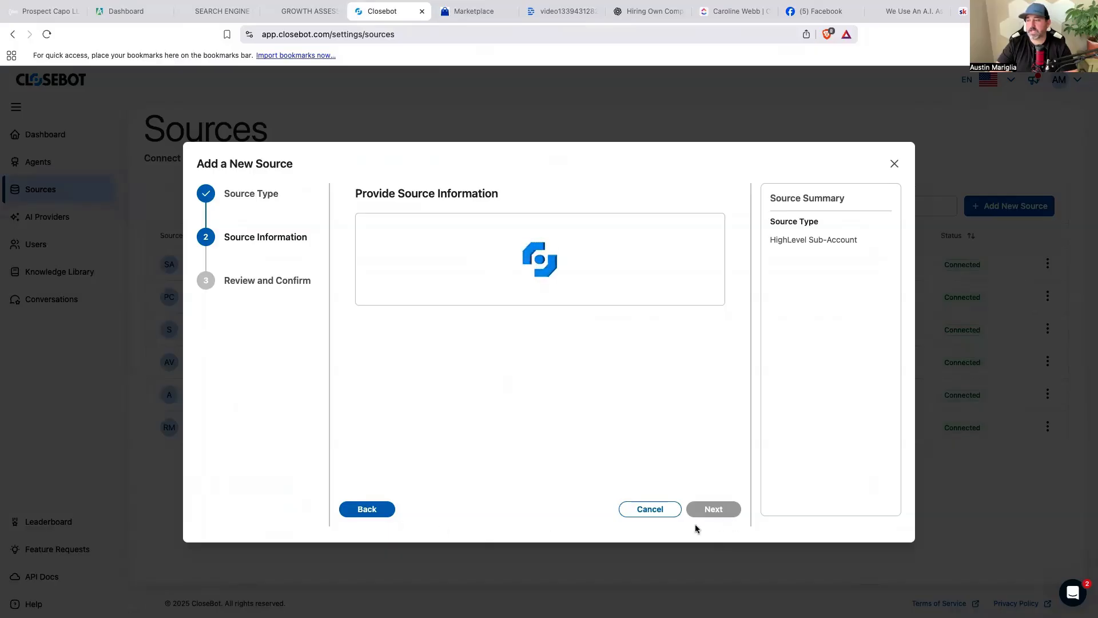
left_click(354, 508)
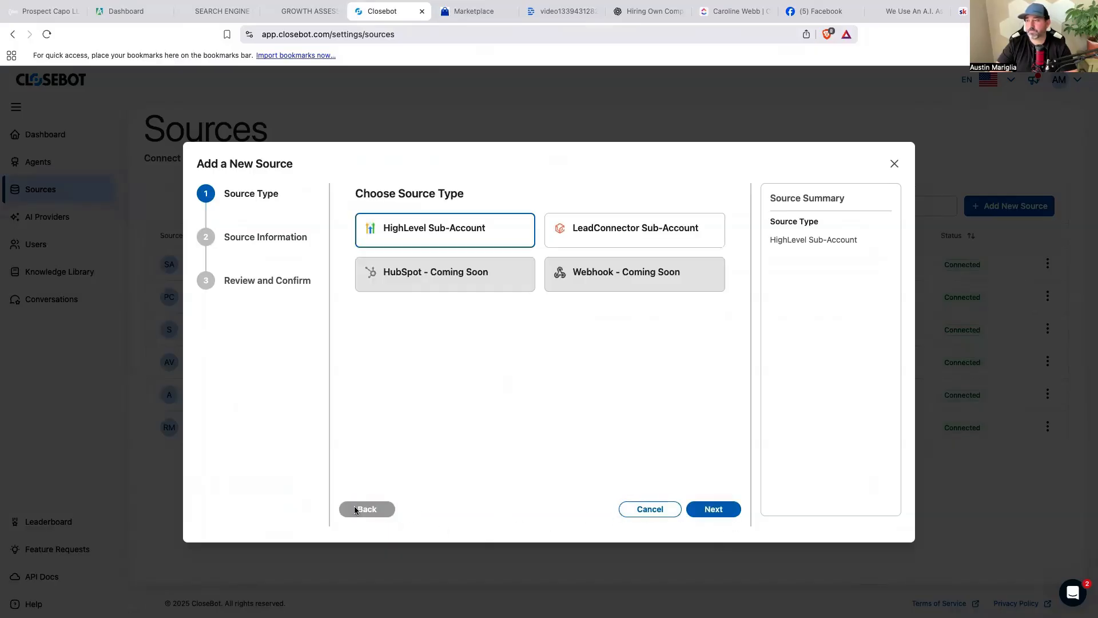
left_click(623, 508)
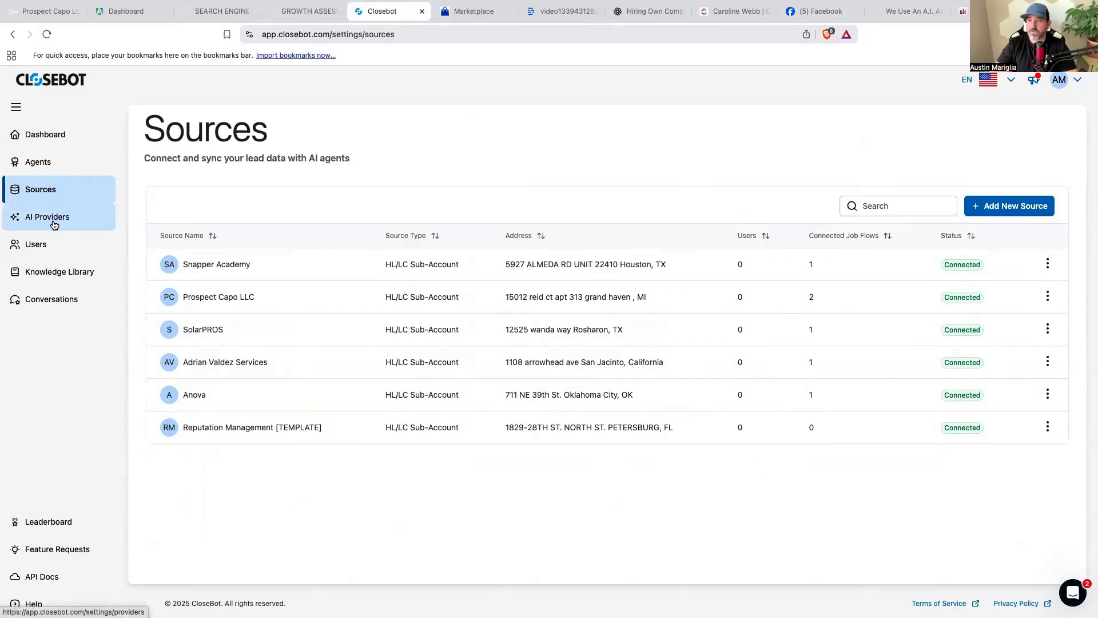
Start adding a new AI provider on the AI Providers page and choose OpenAI.
left_click(55, 222)
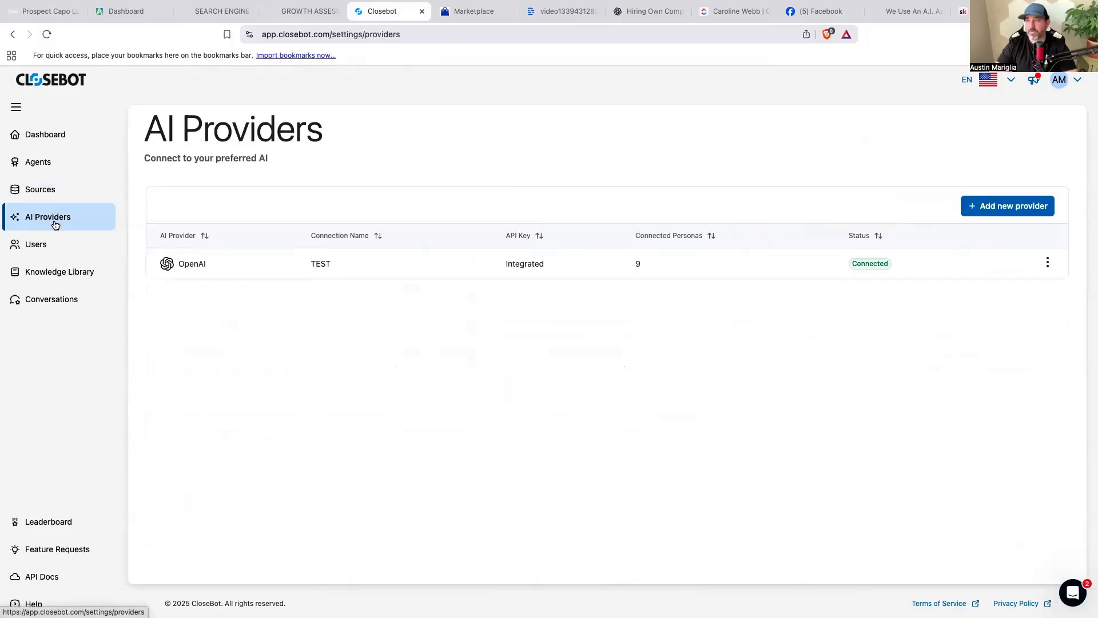
left_click(981, 209)
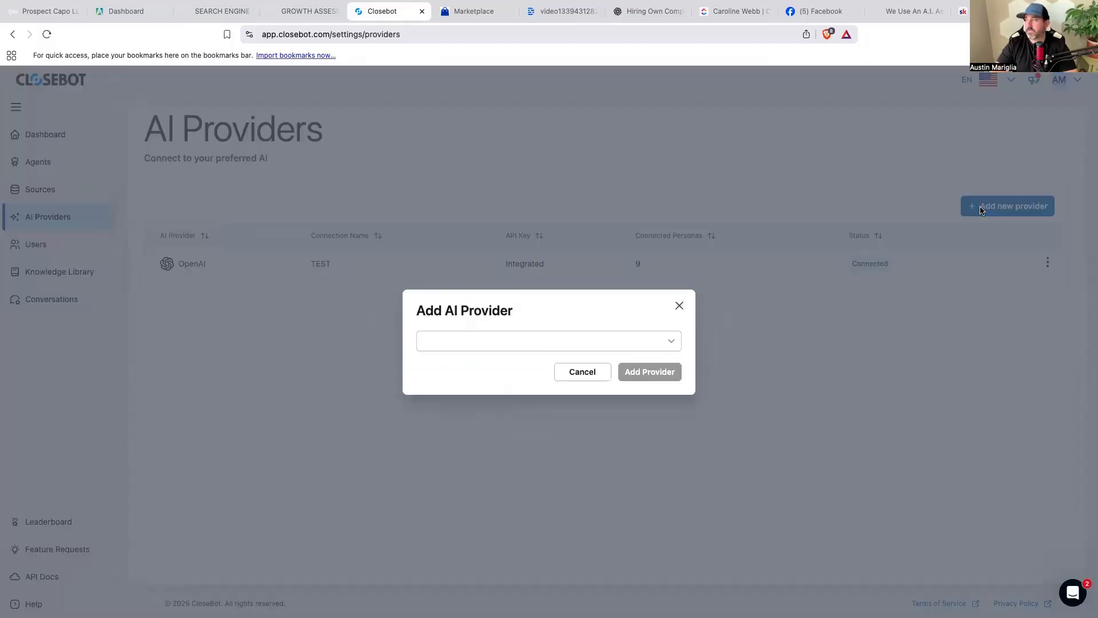
left_click(655, 345)
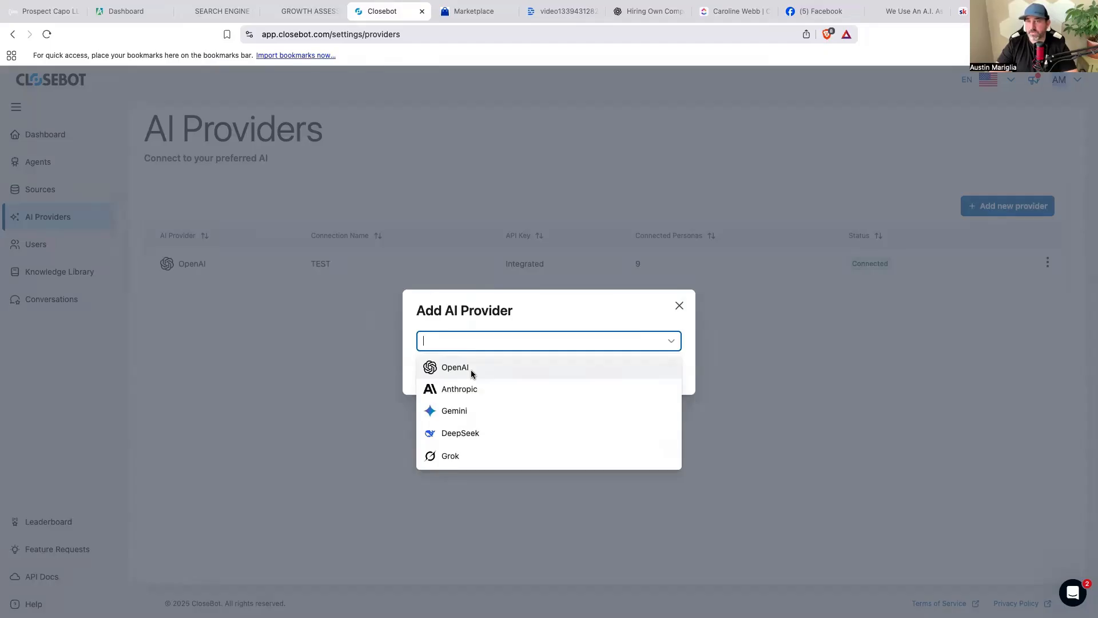
left_click(679, 306)
left_click(653, 334)
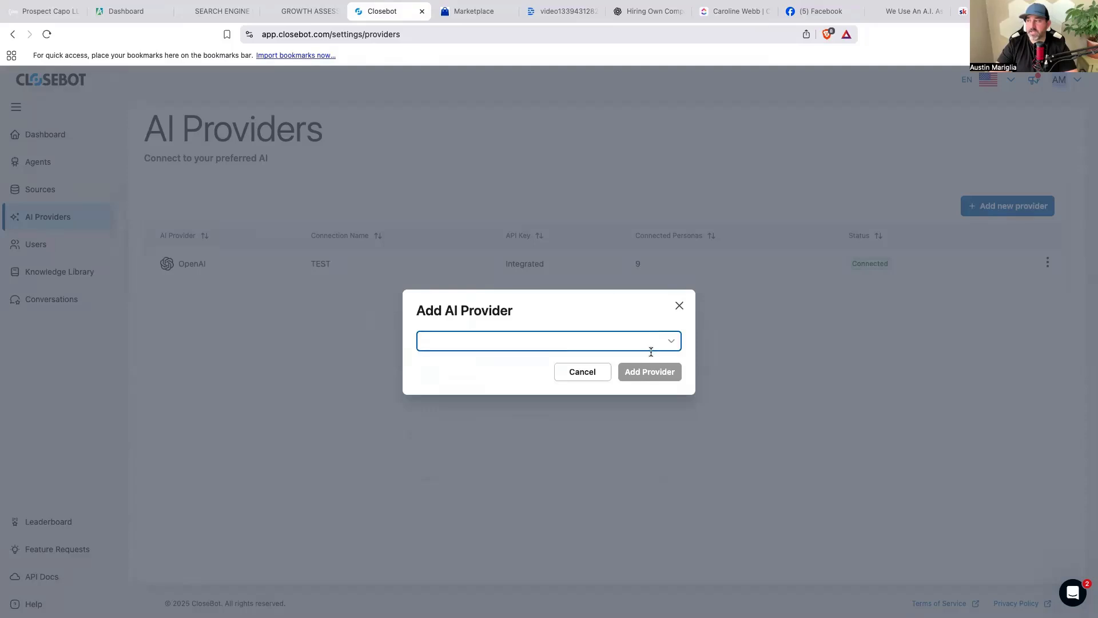
left_click(671, 341)
left_click(505, 369)
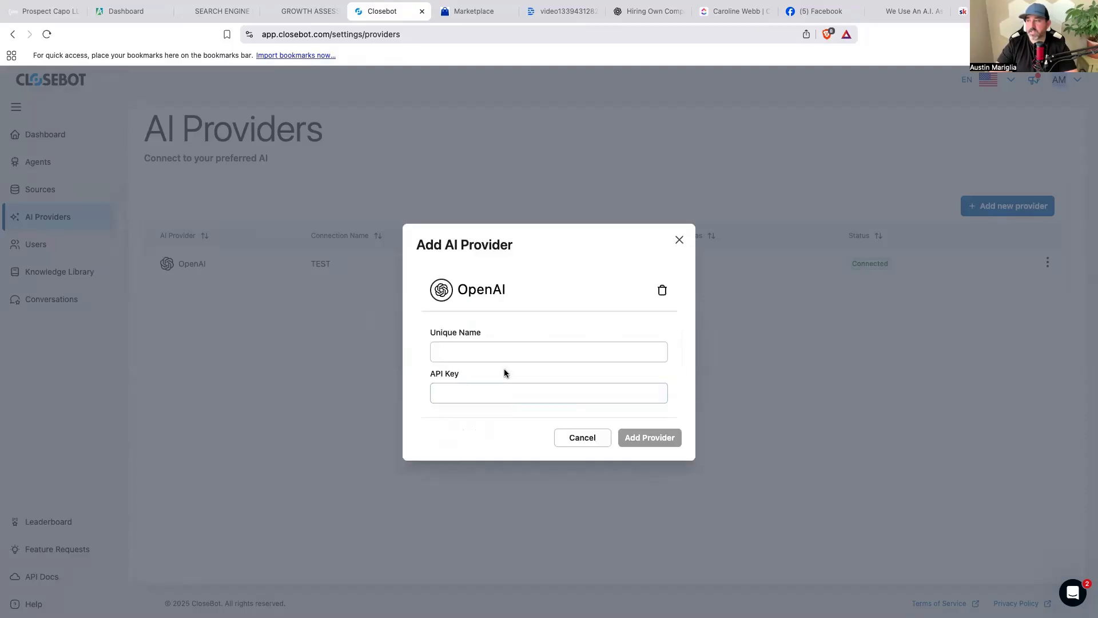
Fill the unique name with 'First List', then cancel the provider and go to Agents.
left_click(500, 359)
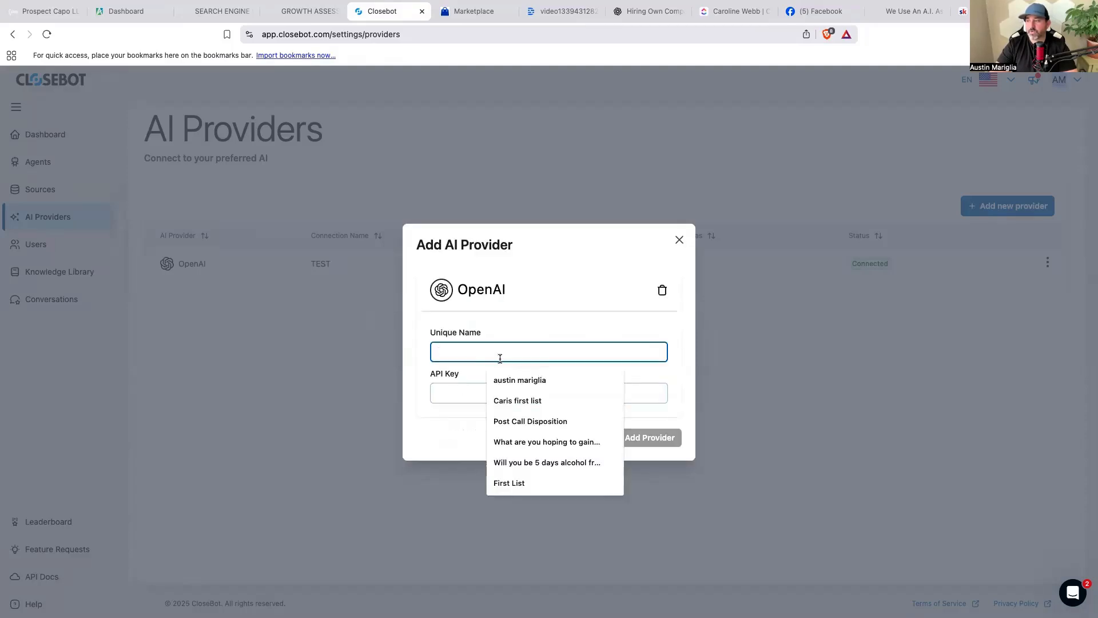
left_click(514, 483)
left_click(473, 389)
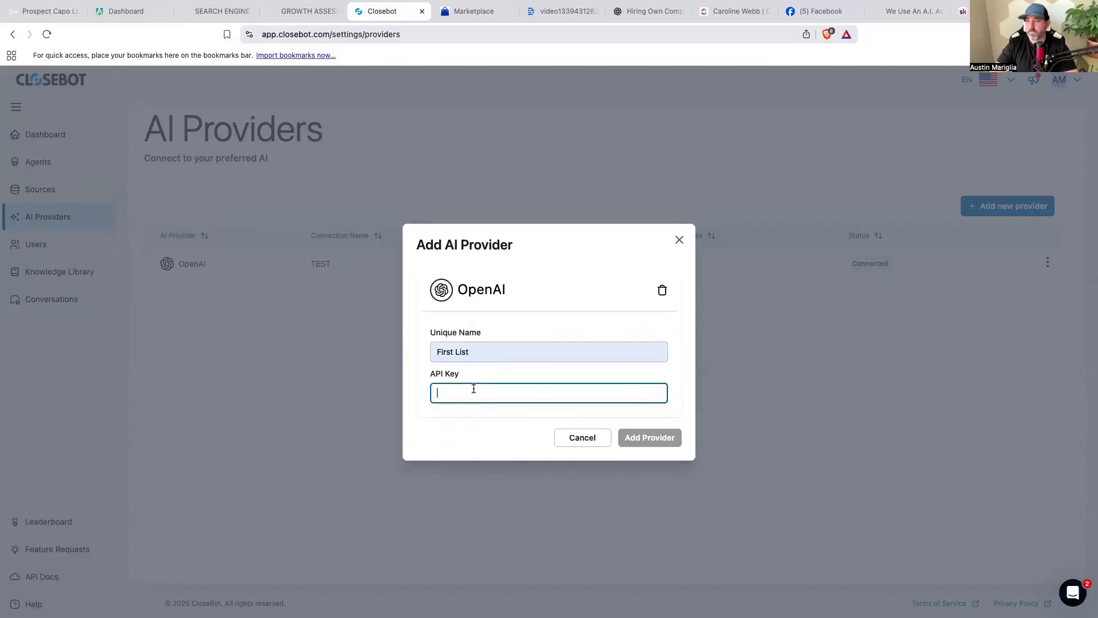
left_click(440, 411)
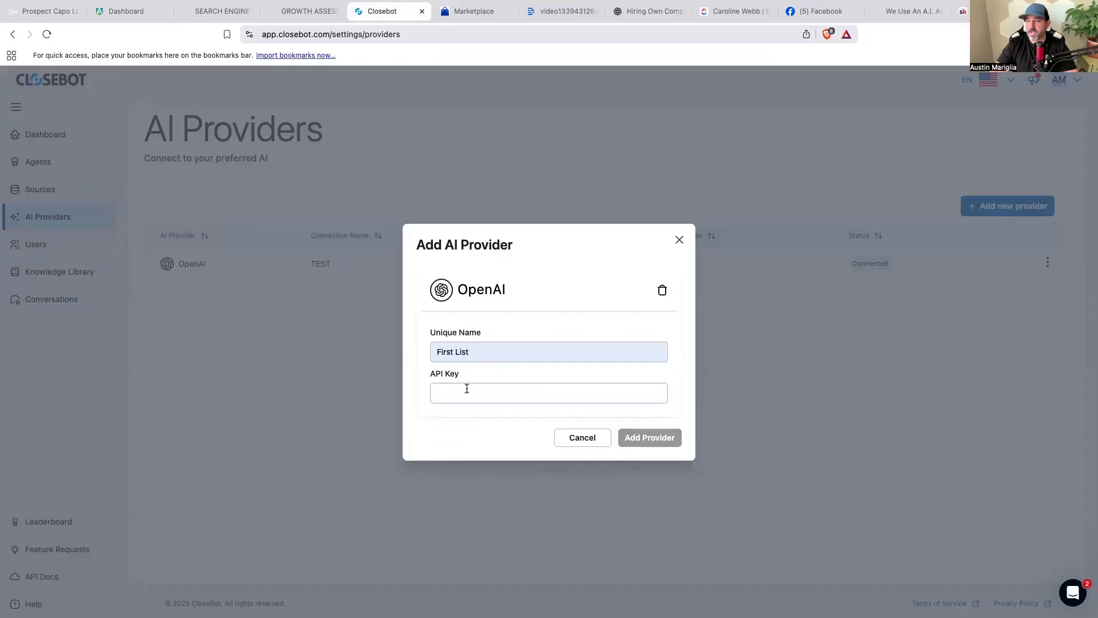
left_click(584, 439)
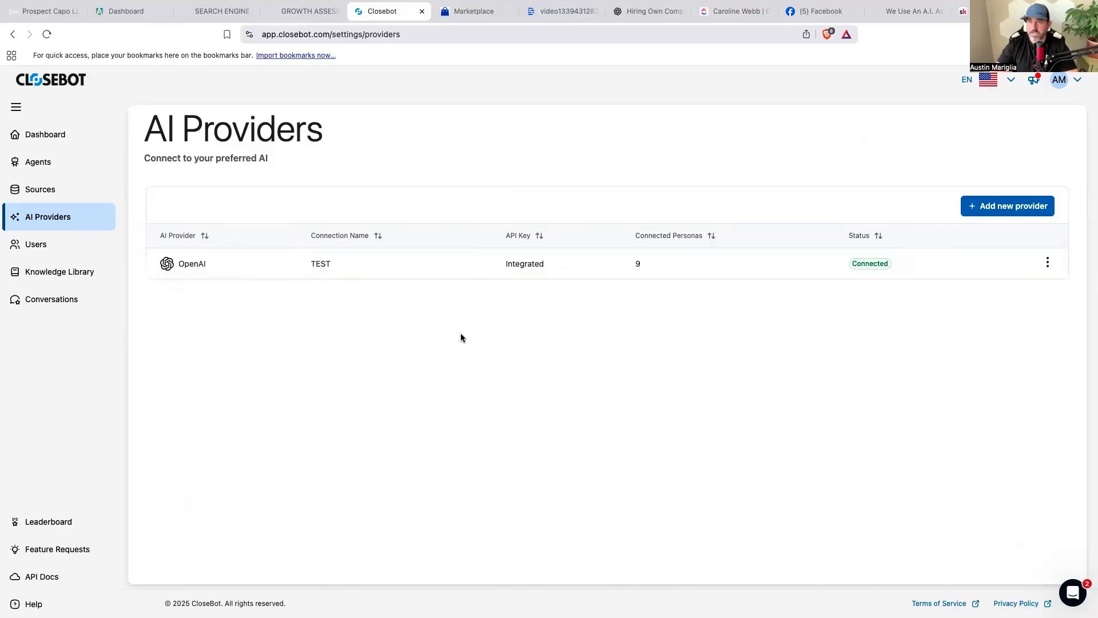
left_click(35, 162)
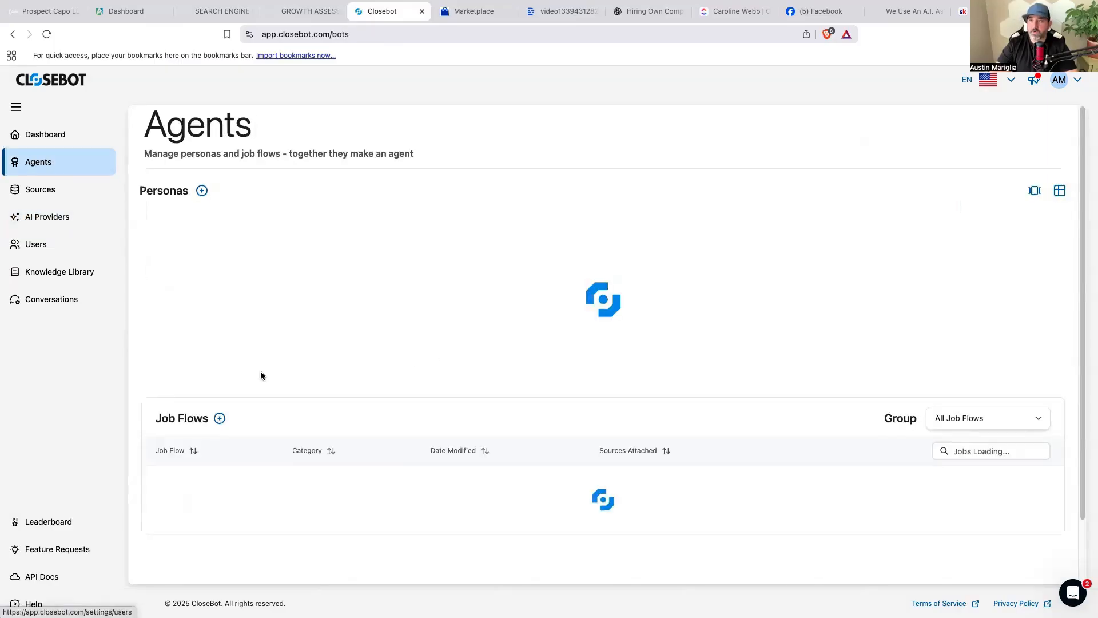
Open the Free SEO Website Audit job flow and pan the canvas to show every node.
scroll(272, 374, "down", 5)
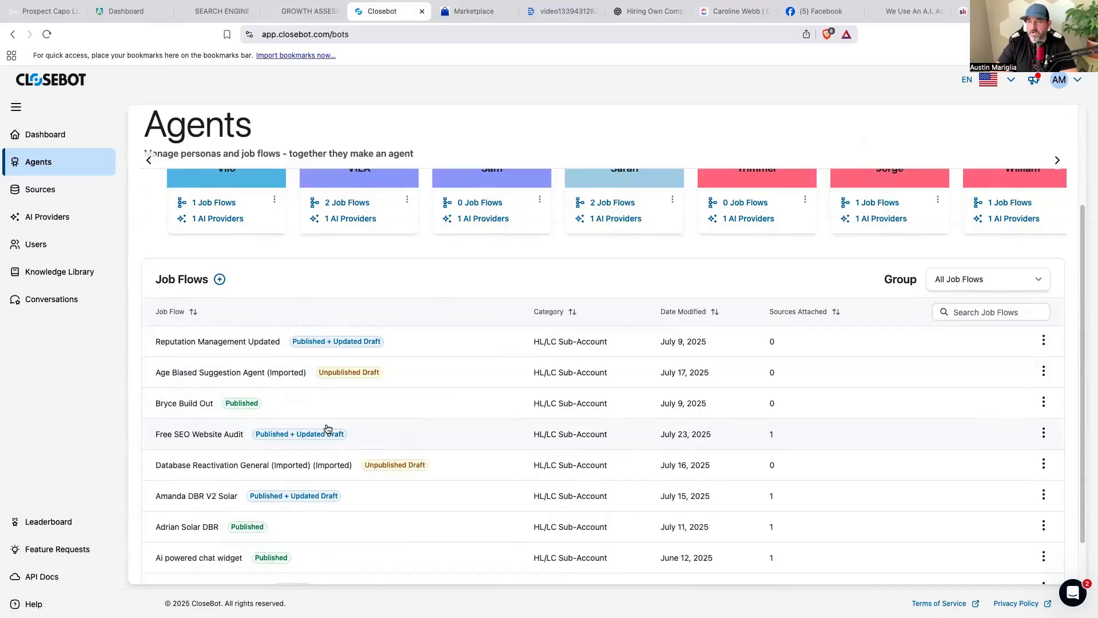
scroll(328, 428, "down", 2)
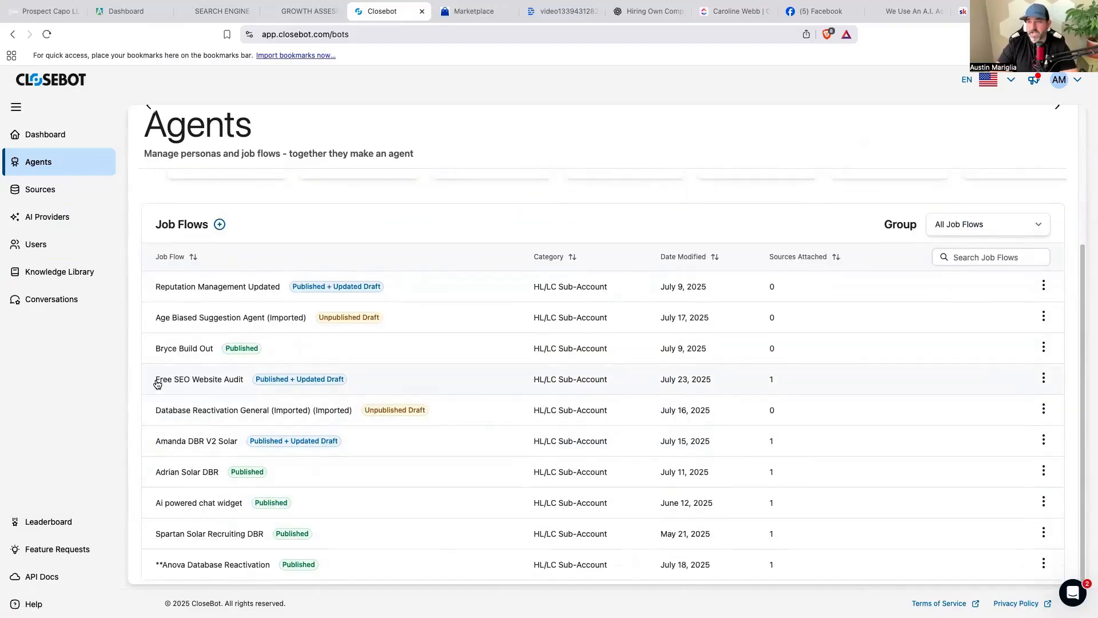
left_click(211, 381)
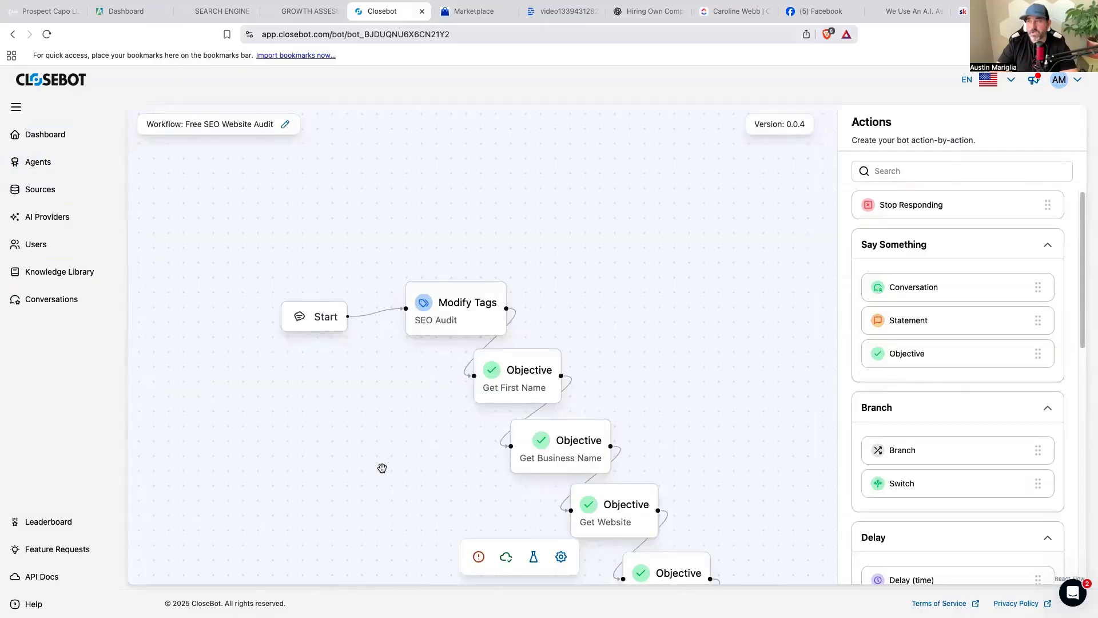
scroll(332, 389, "down", 5)
scroll(362, 414, "down", 3)
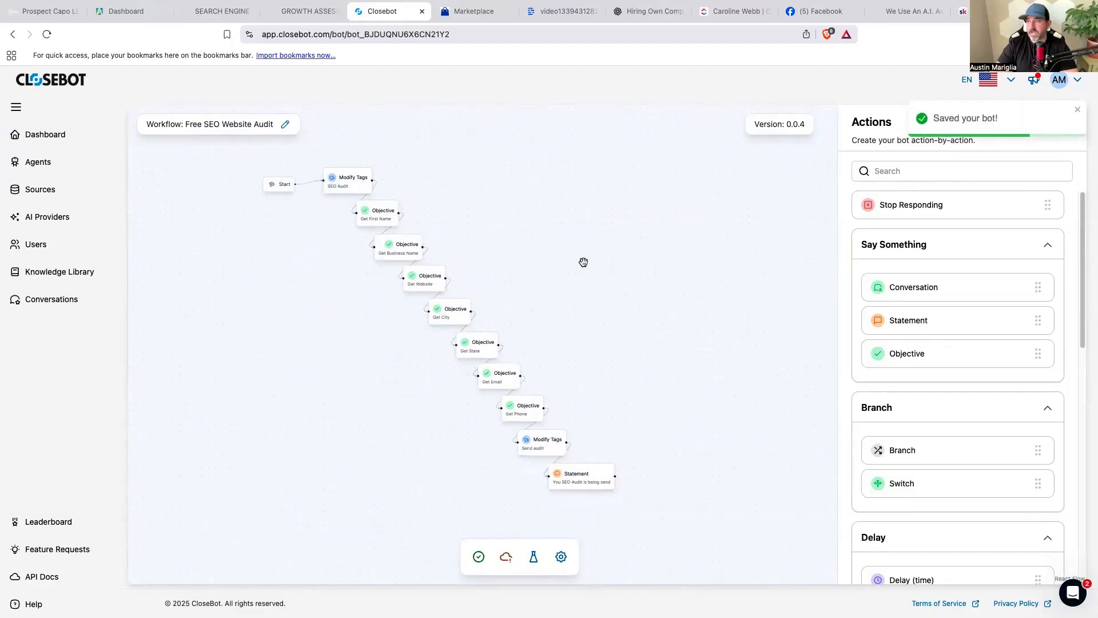
left_click_drag(593, 238, 578, 252)
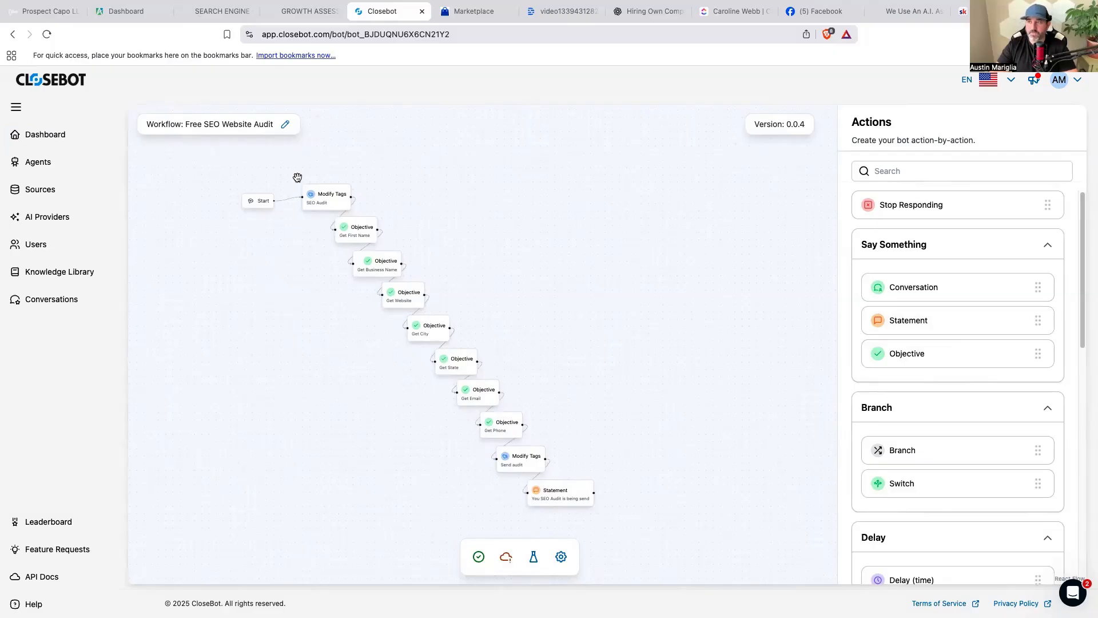
mouse_move(600, 389)
left_mouse_down()
mouse_move(564, 346)
mouse_move(586, 373)
left_mouse_up()
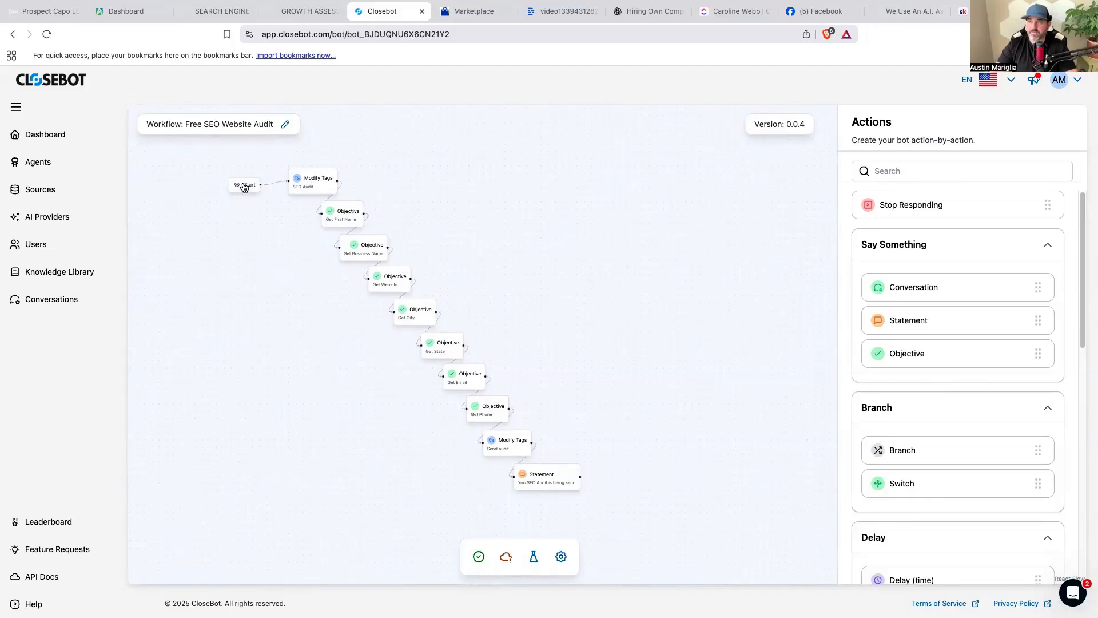
Drag a new Objective step onto the workflow canvas.
left_click(342, 214)
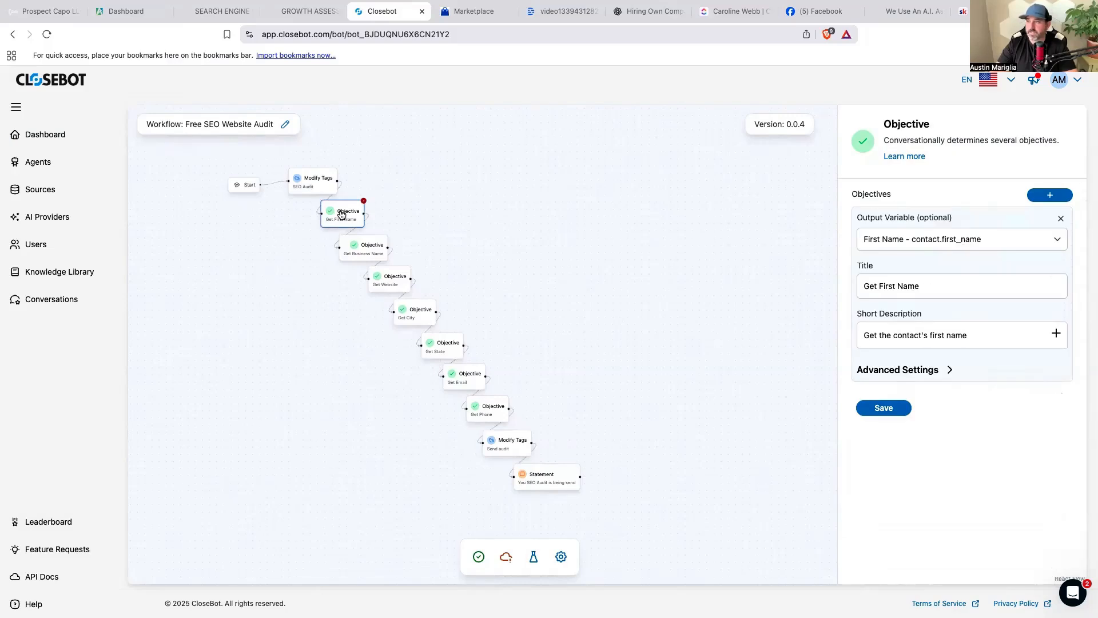
left_click(445, 207)
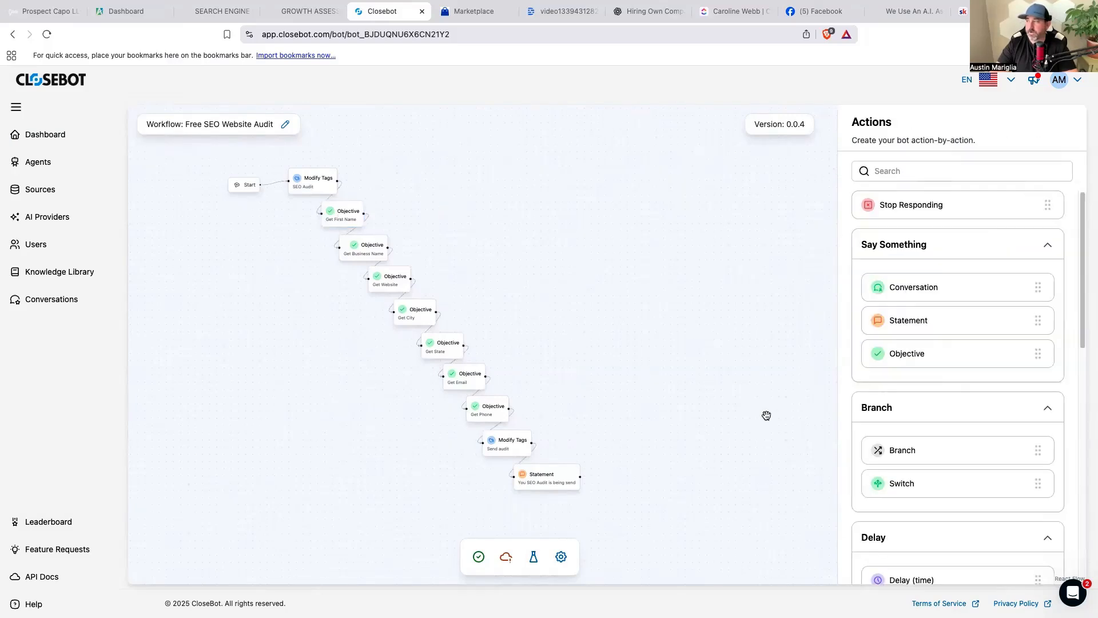
left_click_drag(936, 354, 537, 208)
Add an objective to the new step with First Name as its output variable.
left_click(1047, 197)
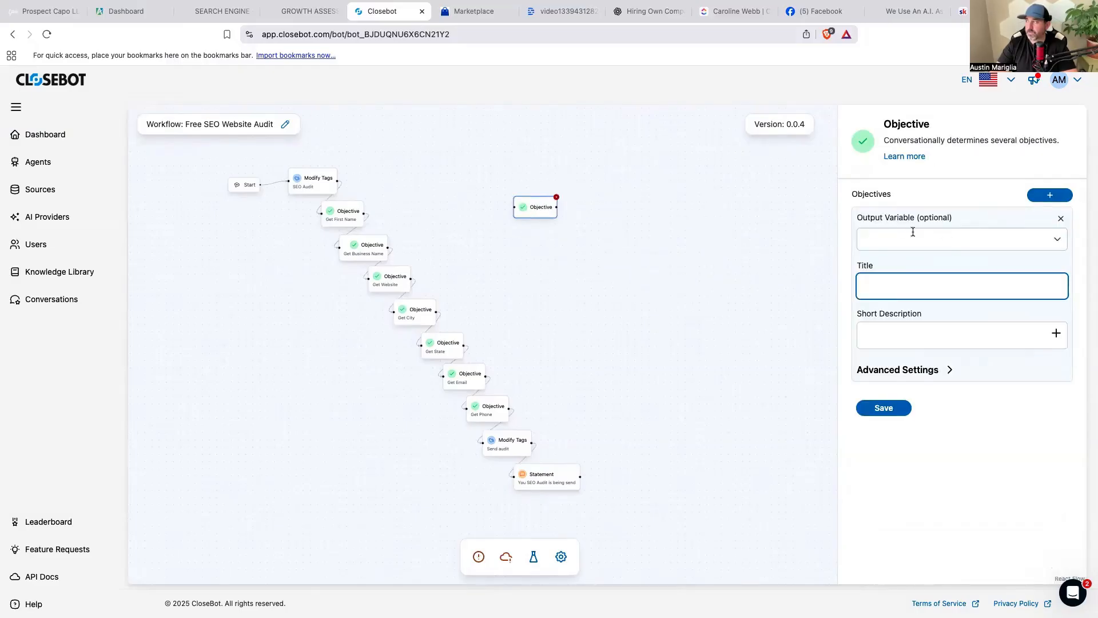
left_click(1064, 247)
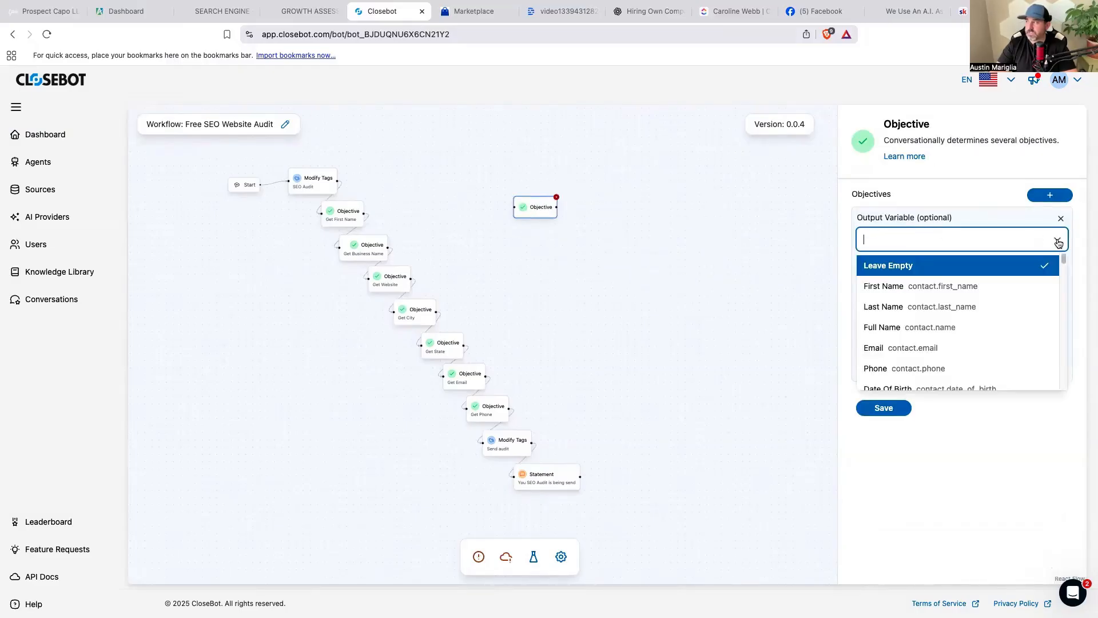
scroll(991, 325, "down", 5)
scroll(990, 323, "down", 10)
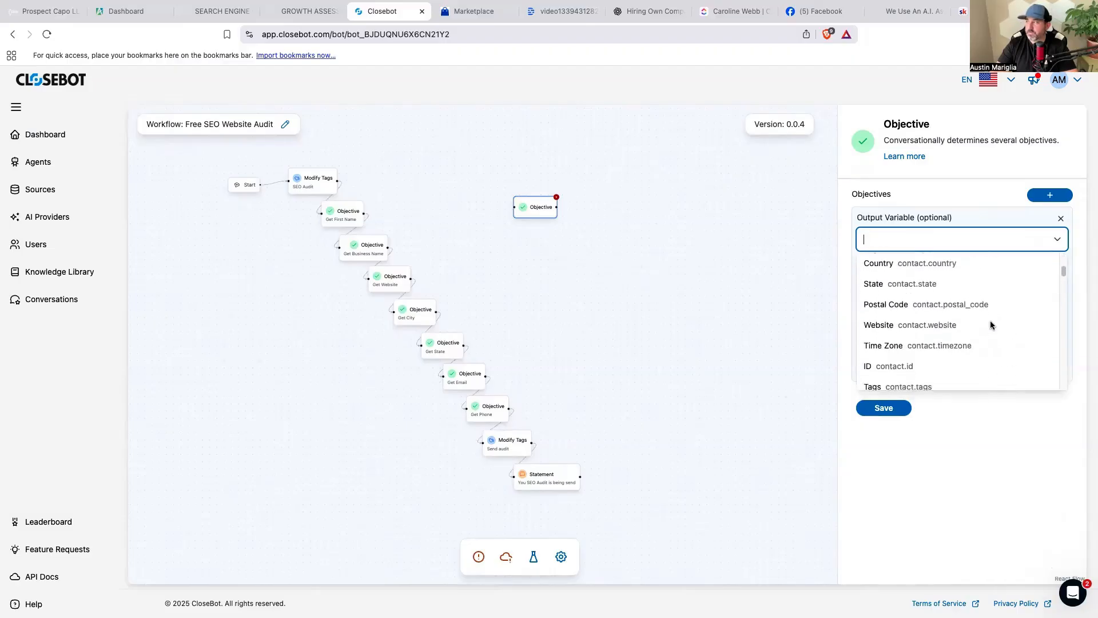
scroll(990, 324, "down", 10)
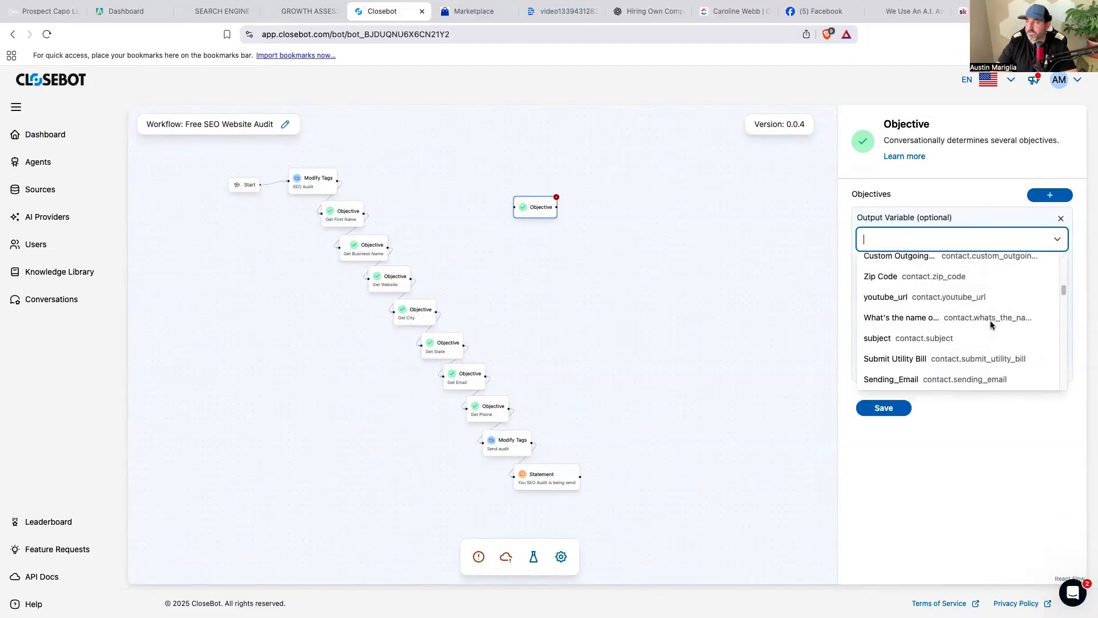
scroll(990, 324, "down", 10)
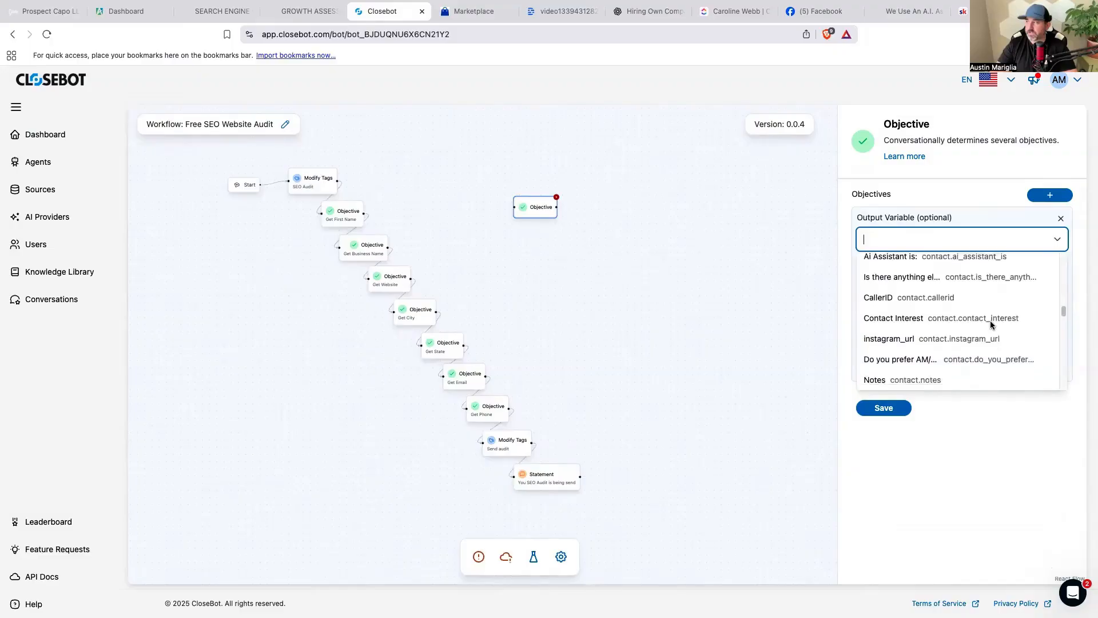
scroll(990, 327, "down", 10)
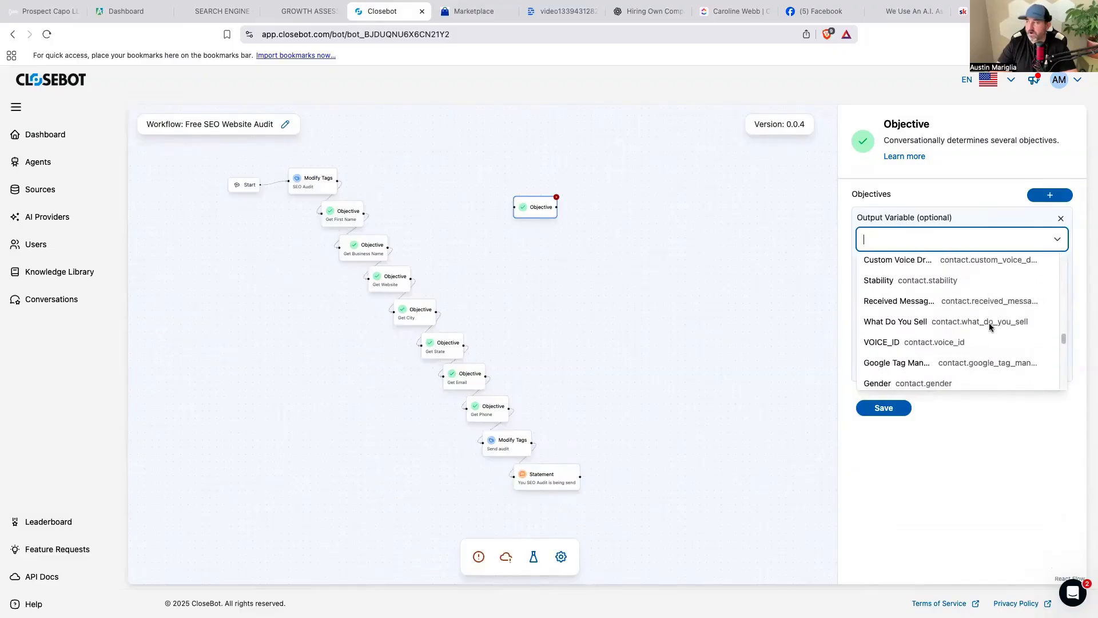
scroll(996, 332, "down", 3)
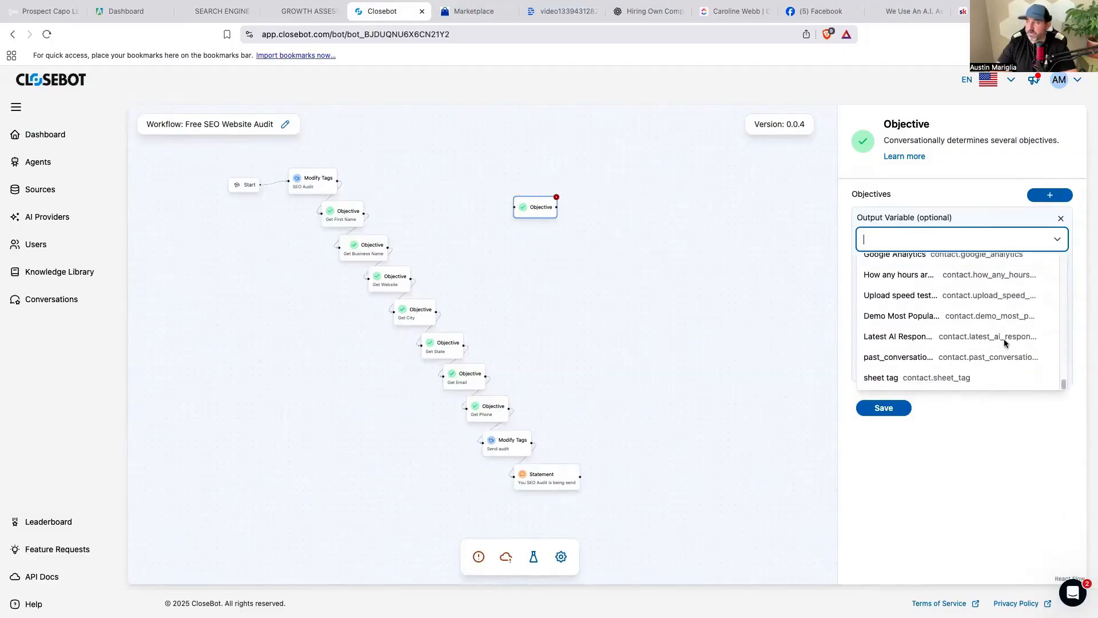
scroll(990, 338, "up", 10)
scroll(986, 336, "up", 10)
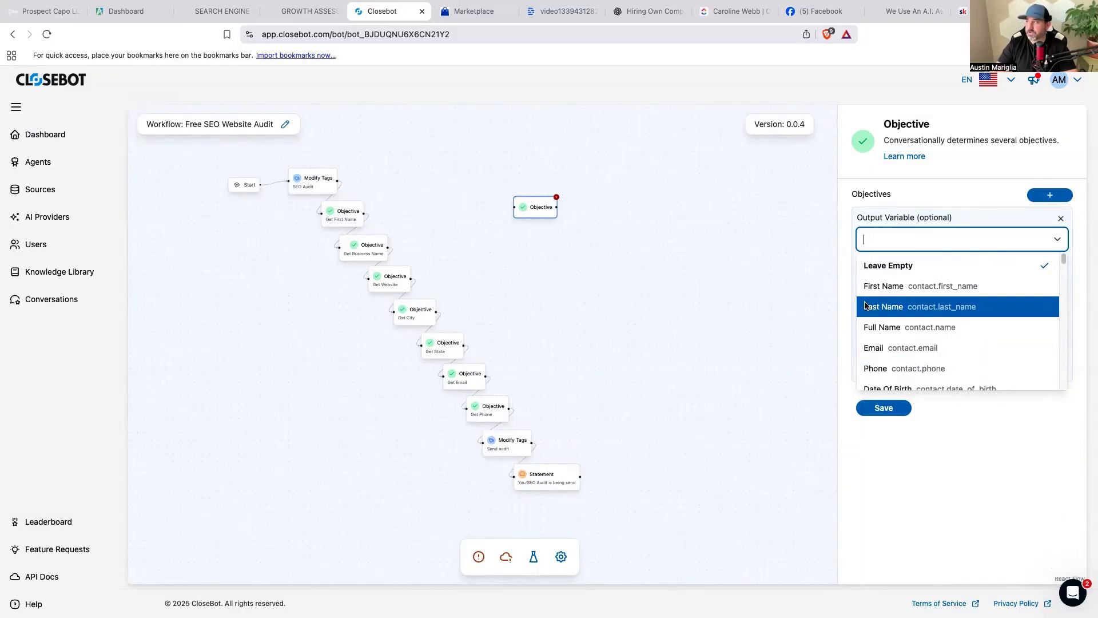
left_click(949, 281)
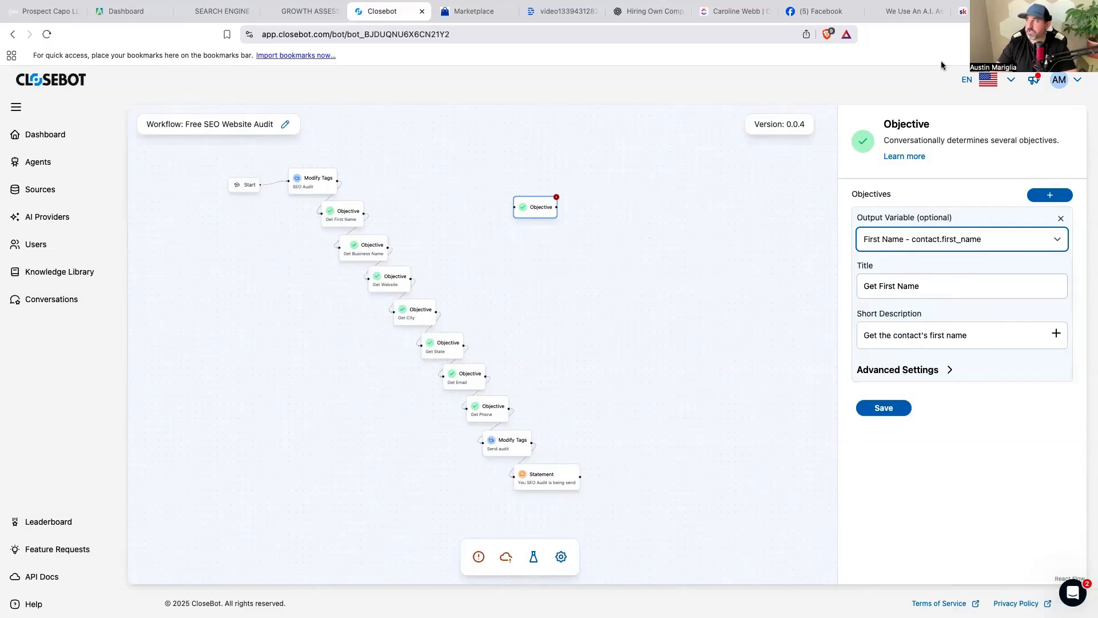
left_click(907, 12)
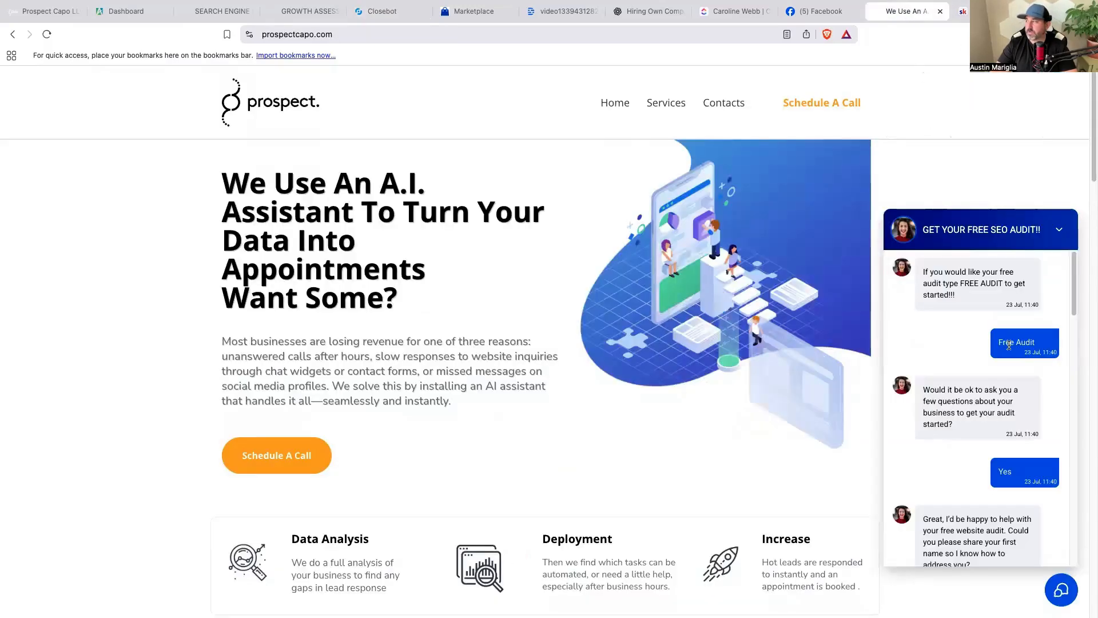
Scroll through the test chat's first-name and business-name replies, then return to Closebot.
scroll(1009, 344, "down", 5)
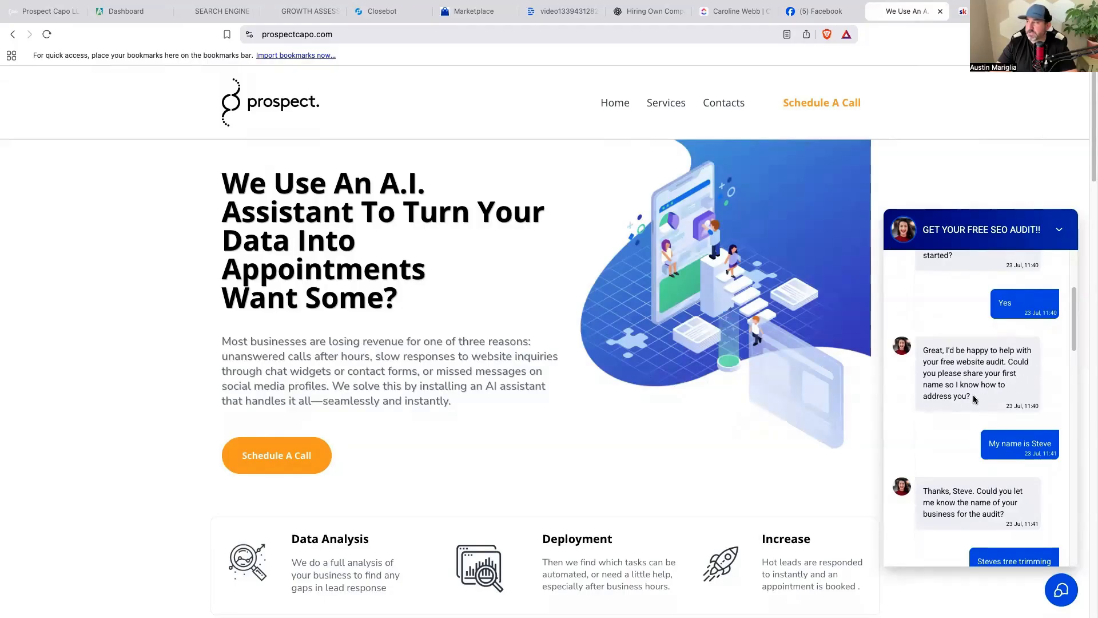
left_click(382, 12)
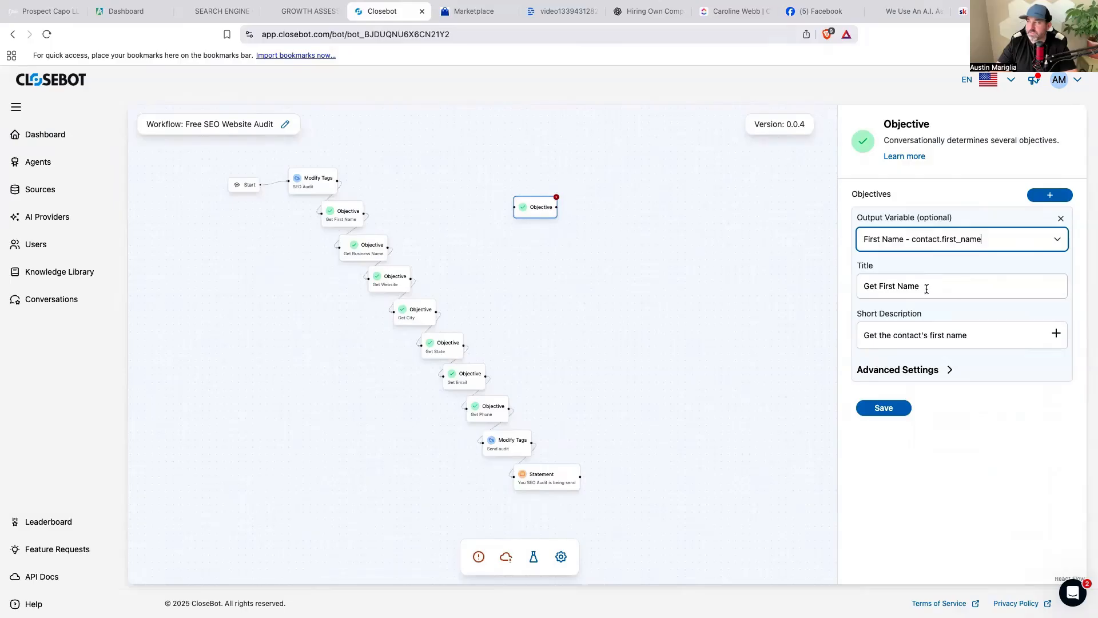
Set the new objective's output variable to Business Name (contact.company_name) and save the bot.
left_click_drag(919, 287, 864, 282)
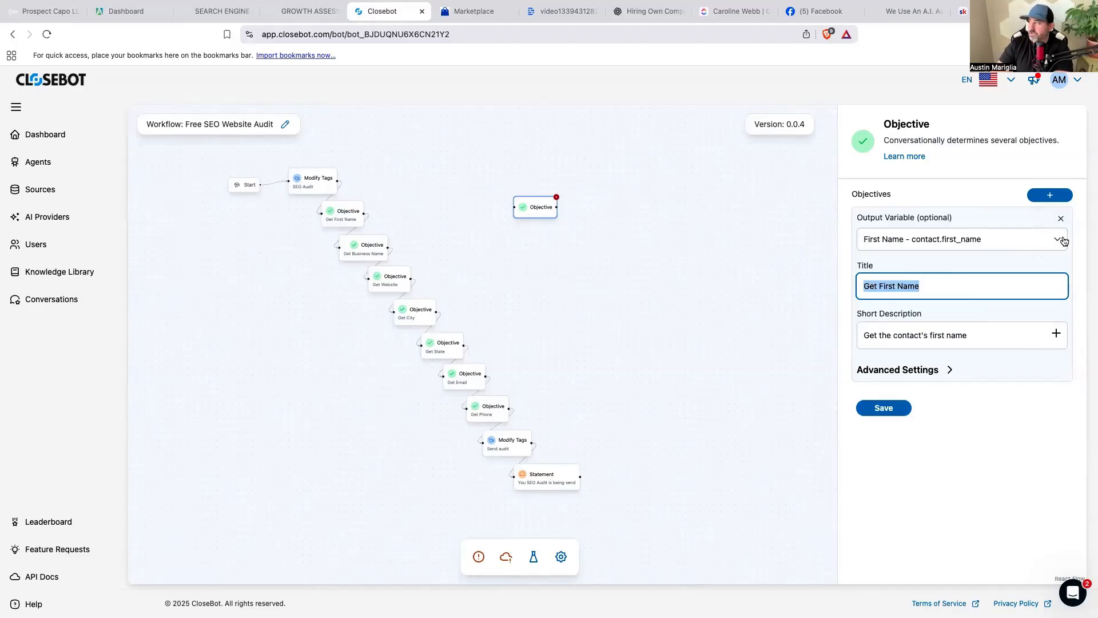
left_click(1064, 241)
type("busin")
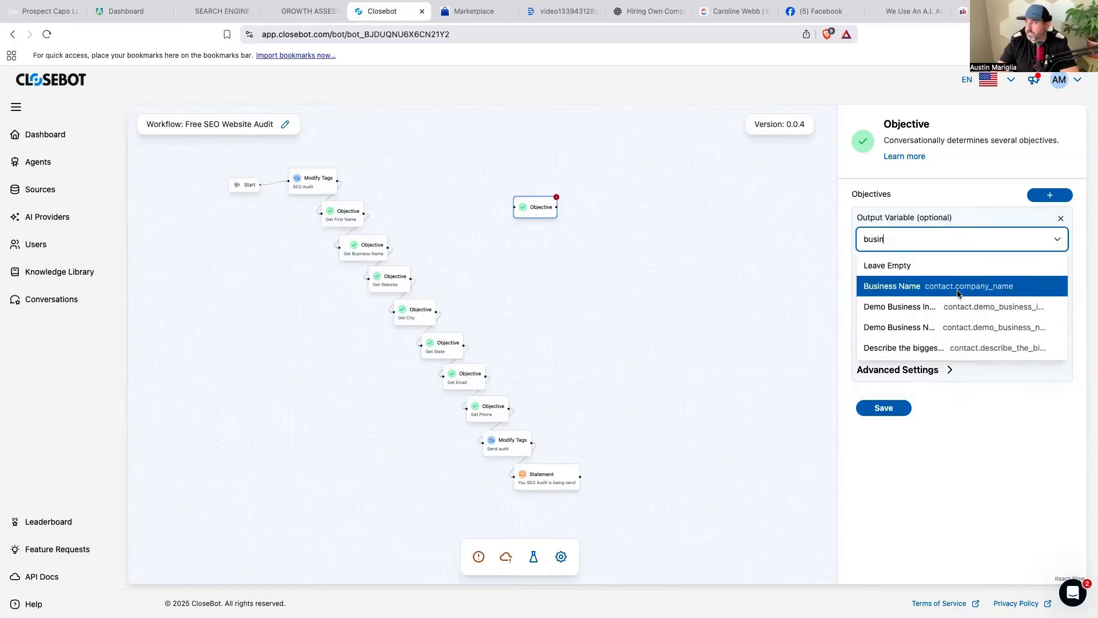
left_click(959, 293)
left_click(874, 410)
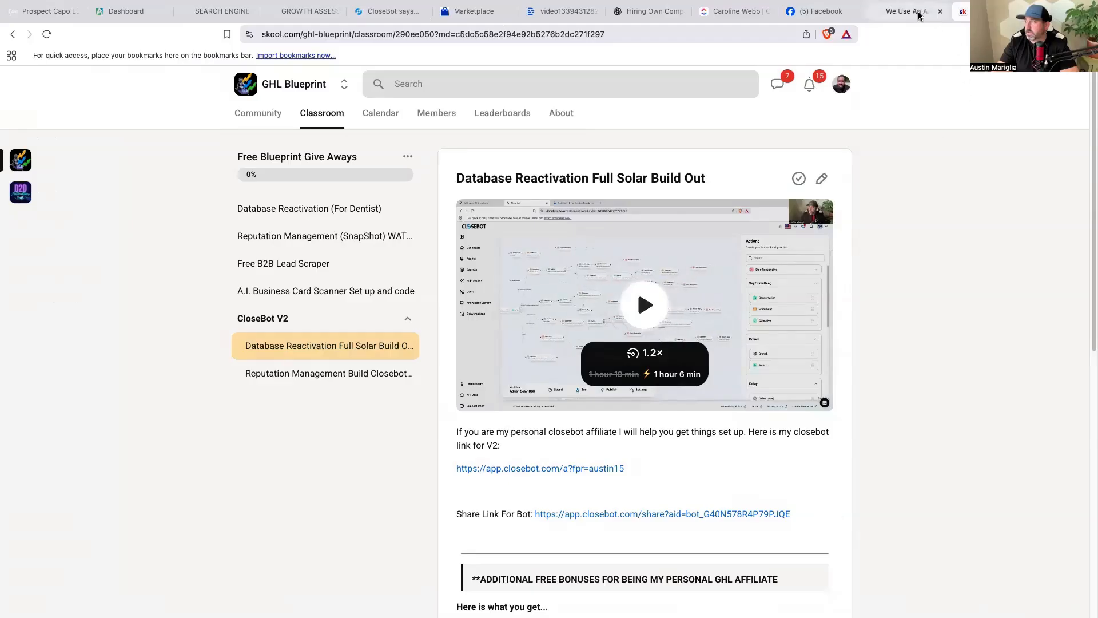
left_click(914, 14)
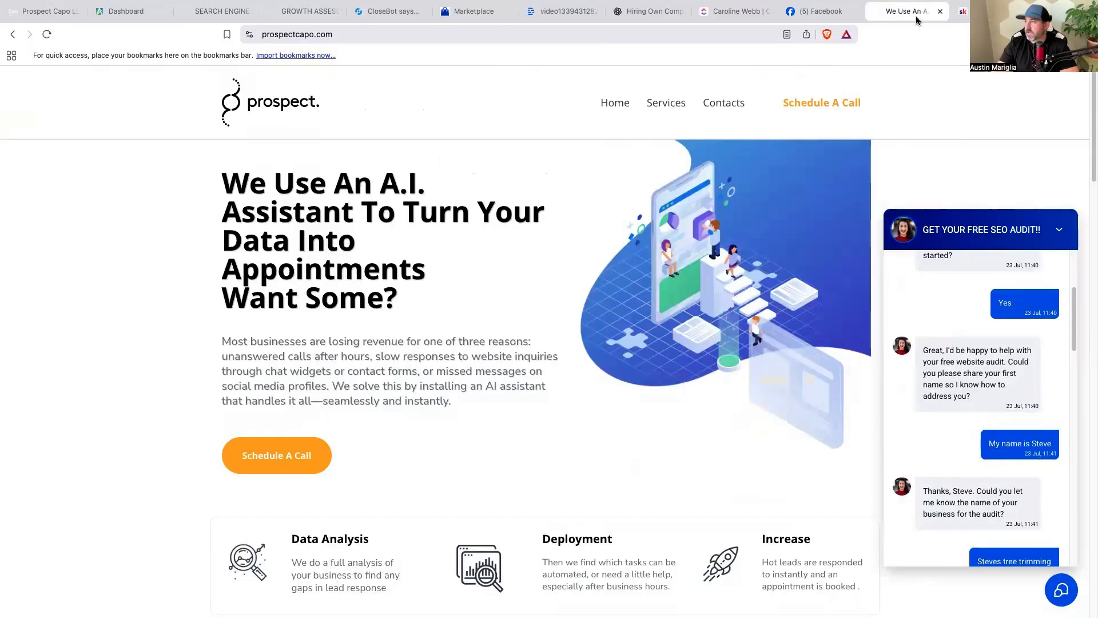
Scroll the chat where the business name was given, then go back to Closebot.
scroll(977, 487, "down", 1)
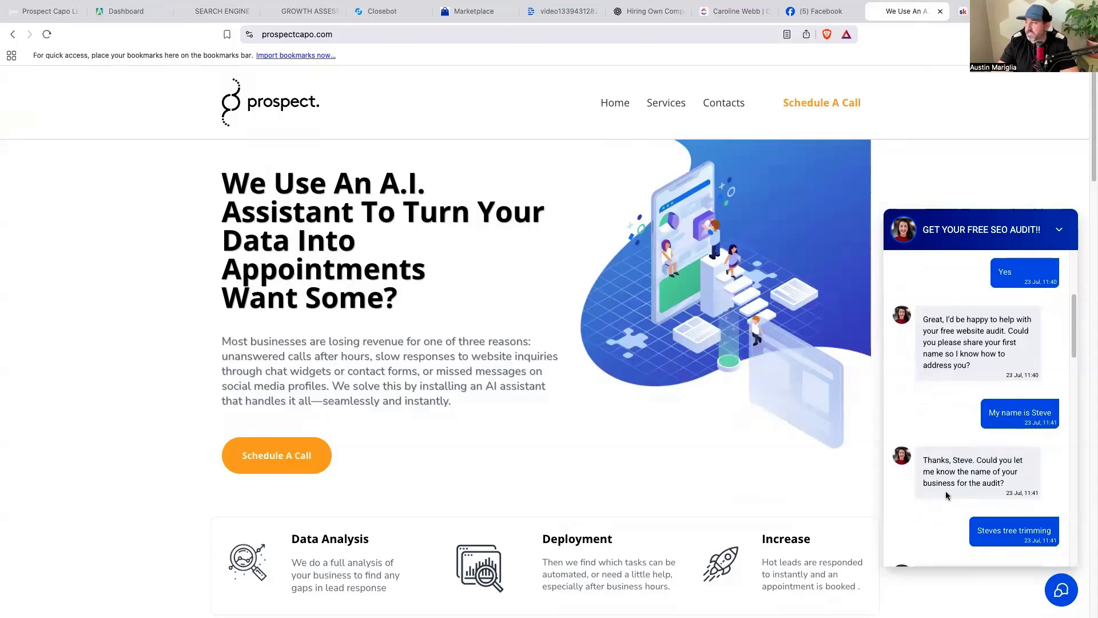
left_click(379, 13)
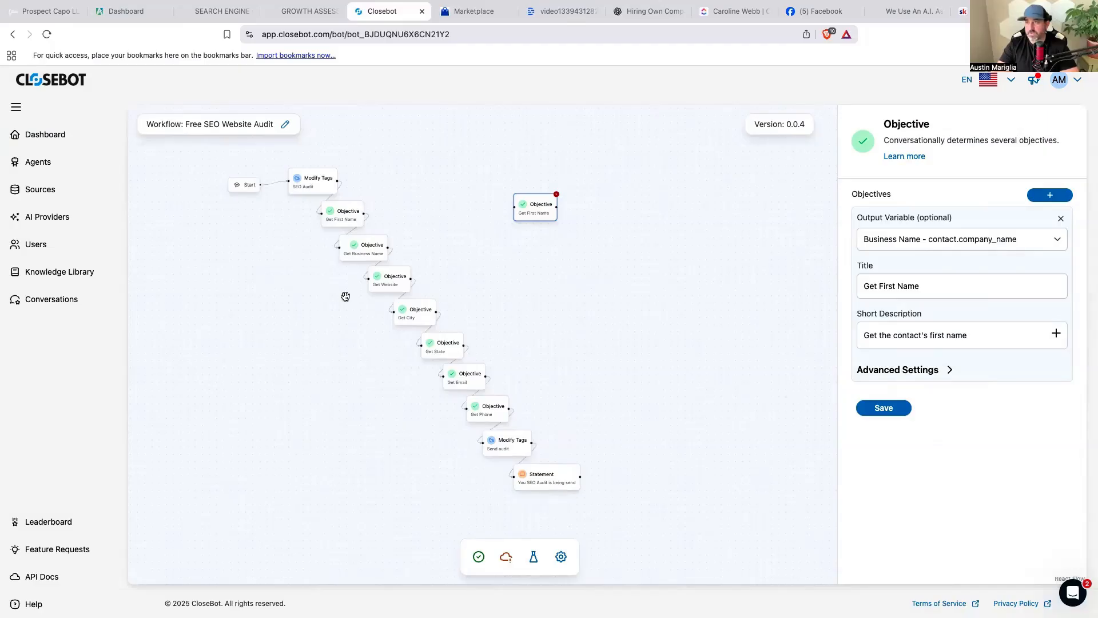
Open the Run Audit - On Page SEO action in the GoHighLevel audit workflow.
left_click(44, 12)
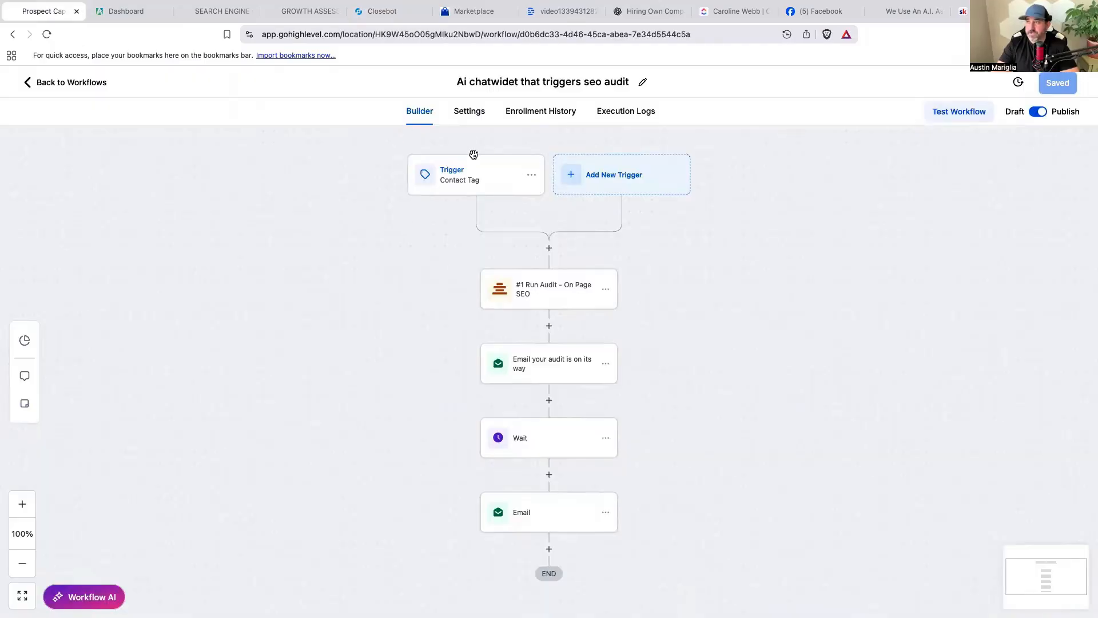
left_click(572, 291)
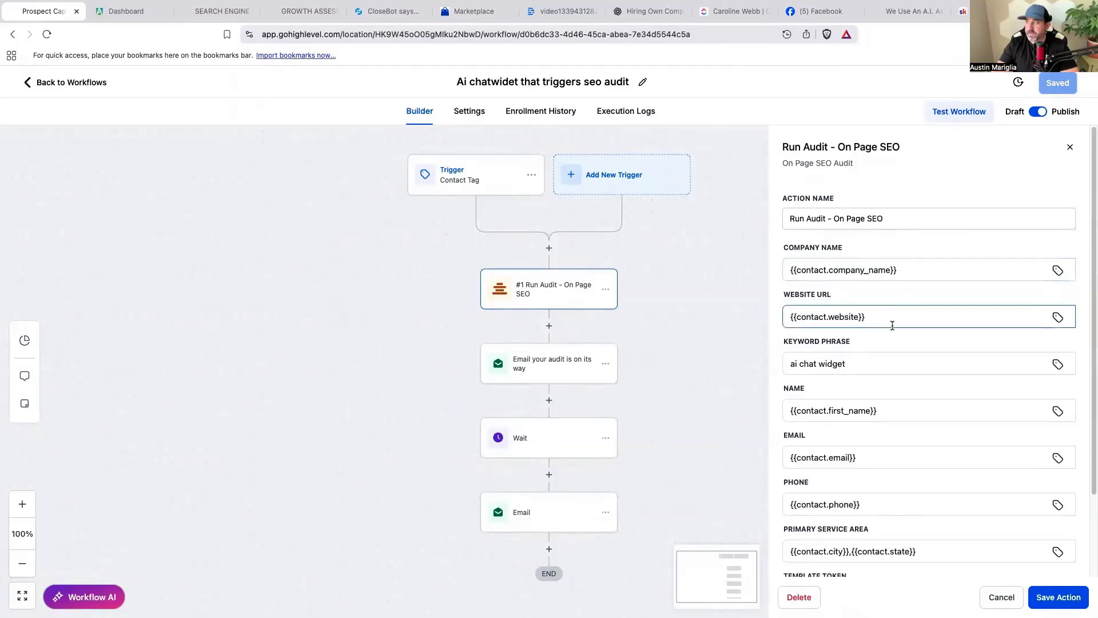
scroll(865, 410, "down", 1)
scroll(863, 410, "down", 2)
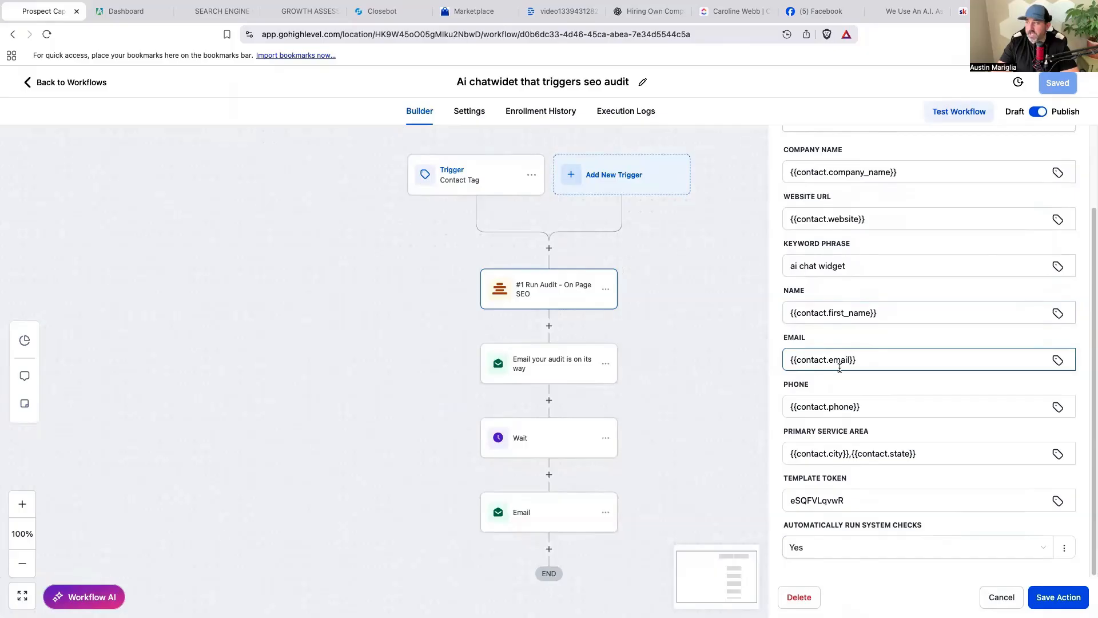
Review the Primary Service Area, Phone, Email and Name ({{contact.first_name}}) field values.
left_click(929, 455)
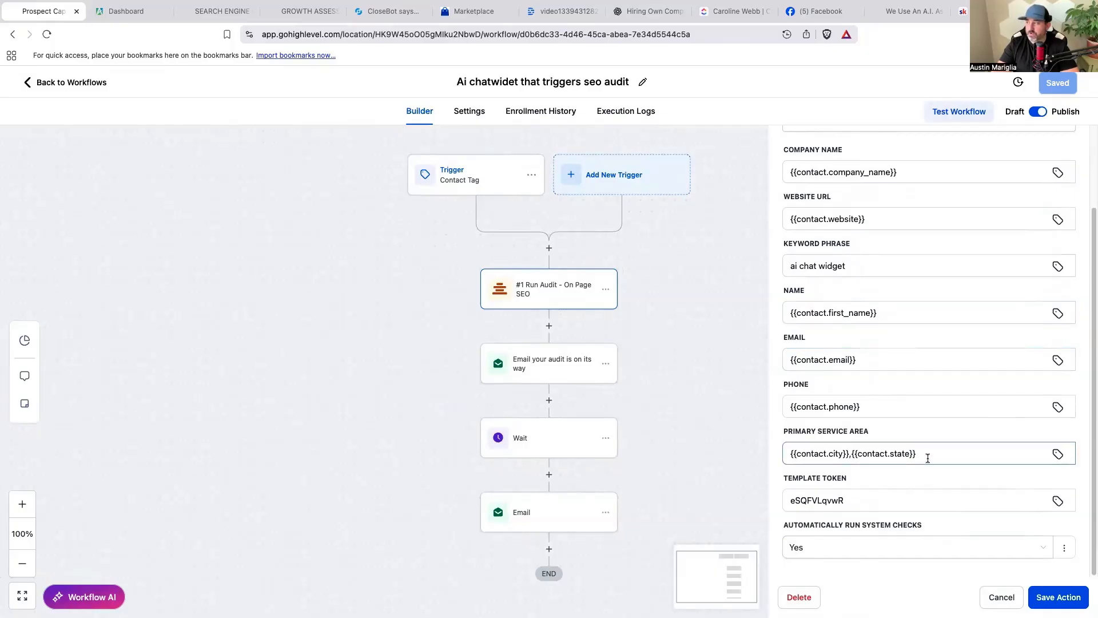
left_click_drag(929, 455, 769, 408)
left_click_drag(860, 355, 765, 354)
left_click_drag(905, 309, 778, 304)
scroll(857, 291, "up", 3)
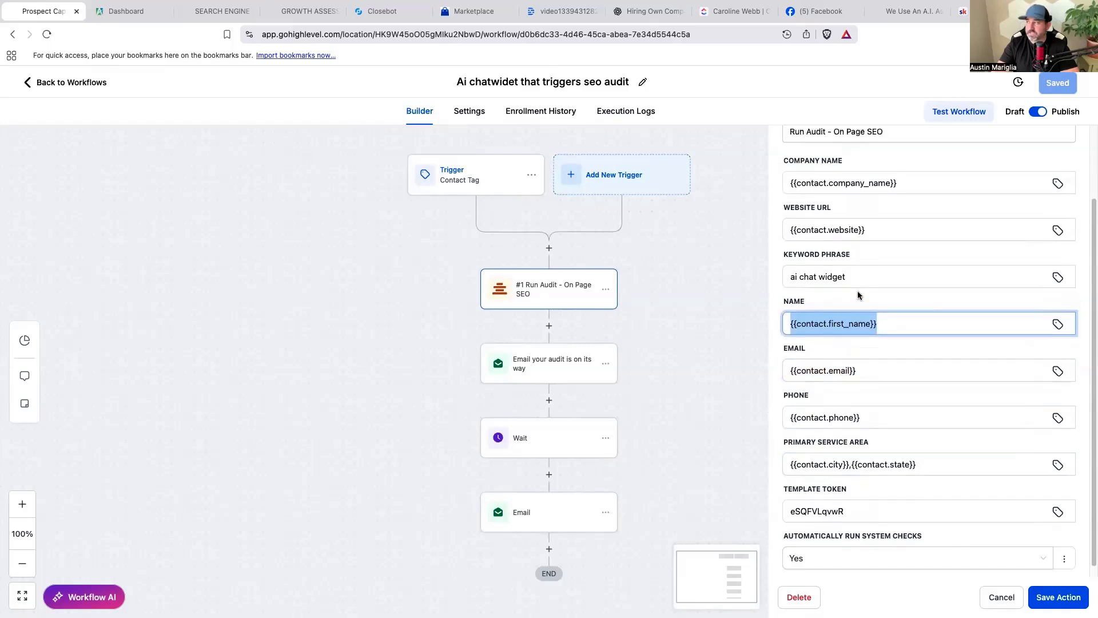
left_click(890, 383)
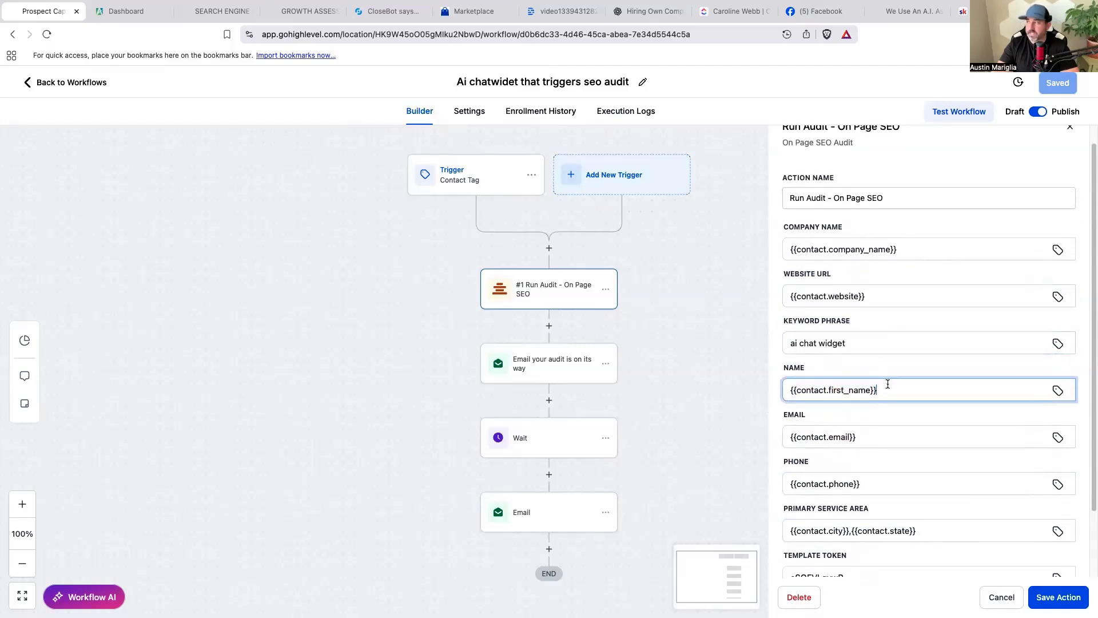
scroll(891, 423, "down", 1)
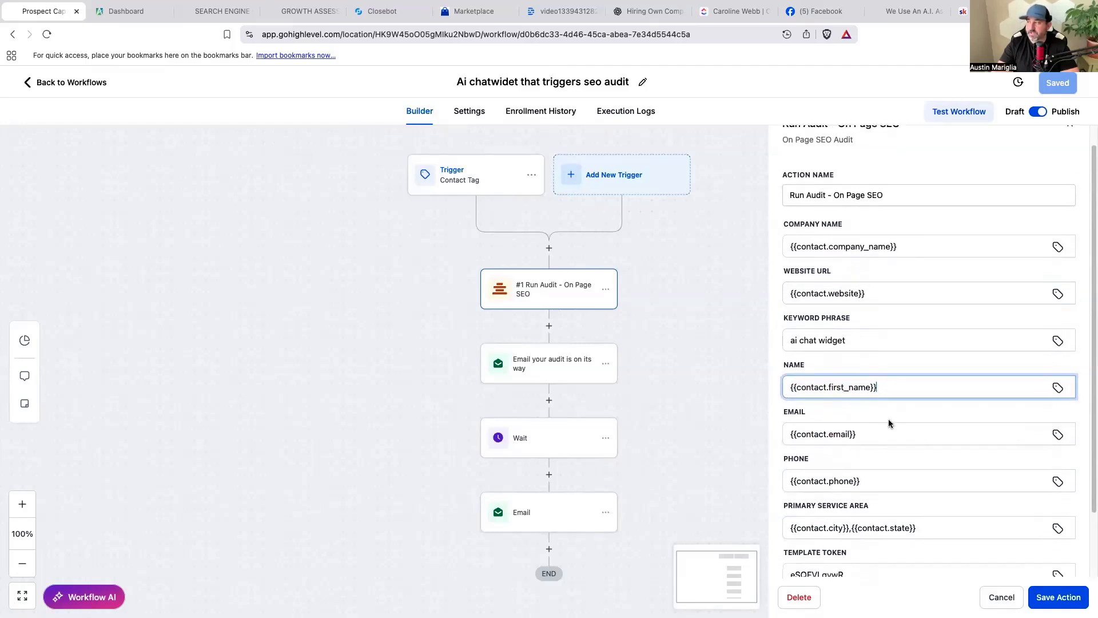
left_click(384, 11)
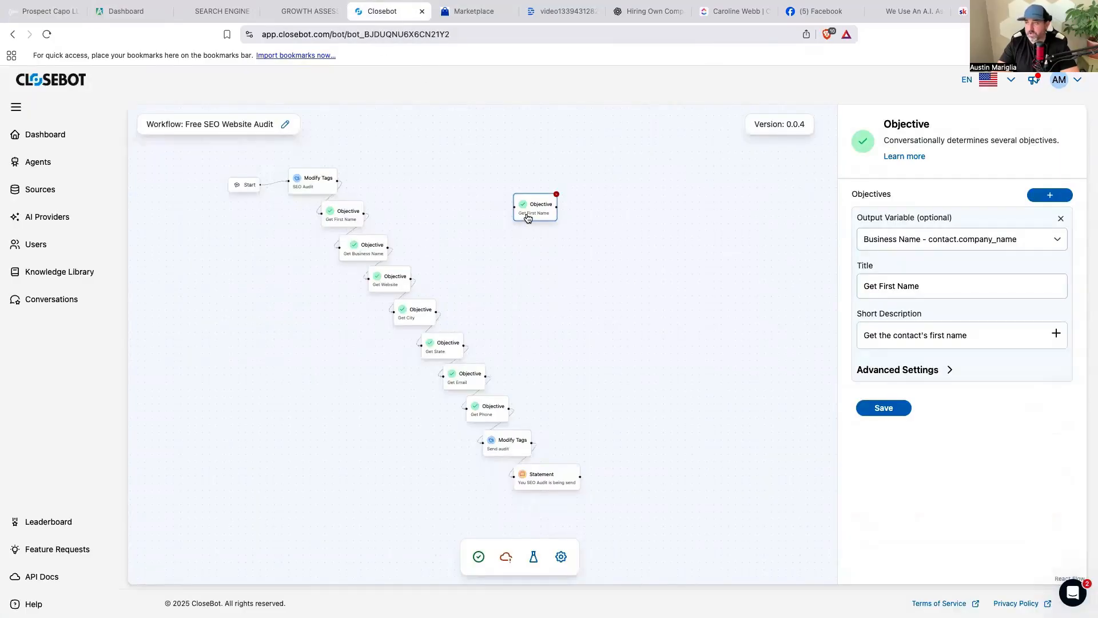
Delete the stray Objective step and review the Get First Name through Get Phone objectives.
key("BackSpace")
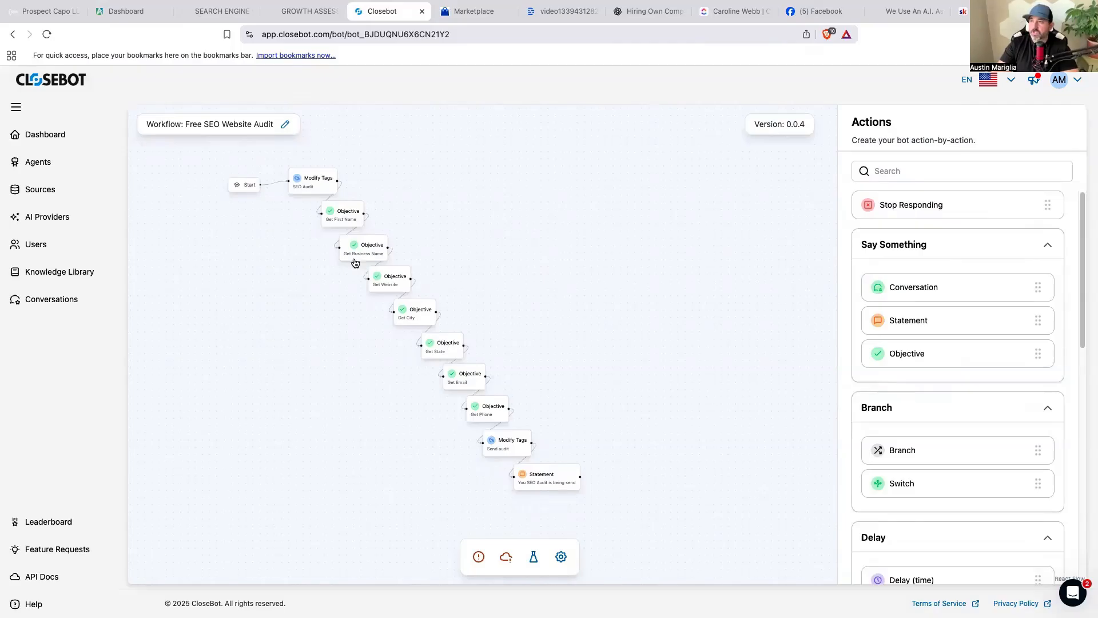
left_click(344, 224)
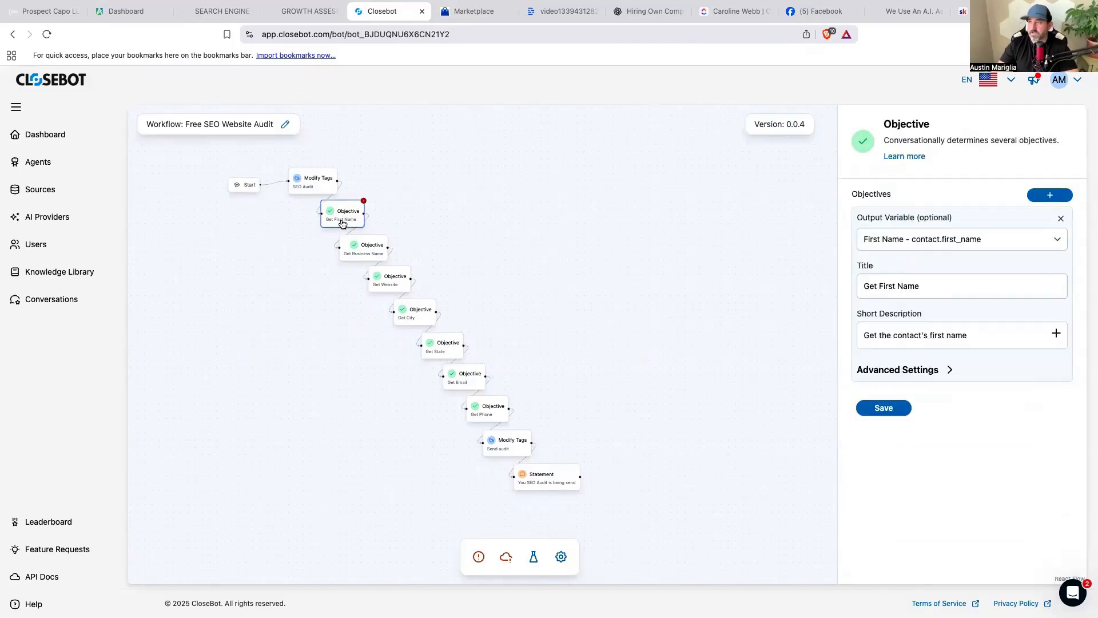
left_click(364, 257)
left_click(391, 287)
left_click(417, 319)
left_click(442, 352)
left_click(464, 383)
left_click(493, 417)
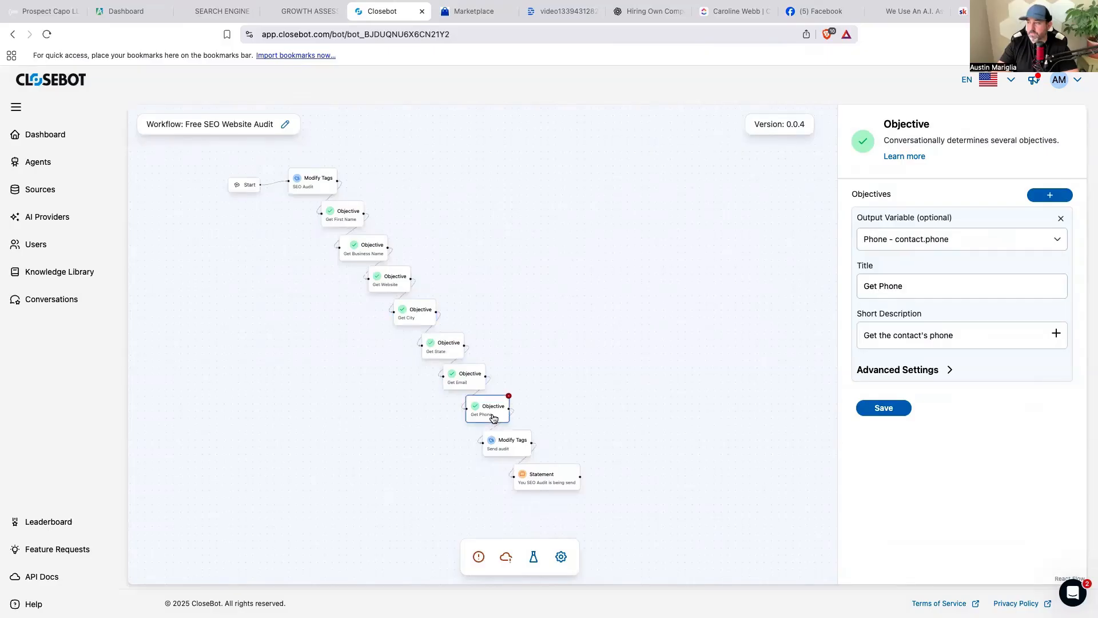
Confirm Send audit adds the sendaudit tag matching the GoHighLevel trigger's tag filter.
left_click(507, 450)
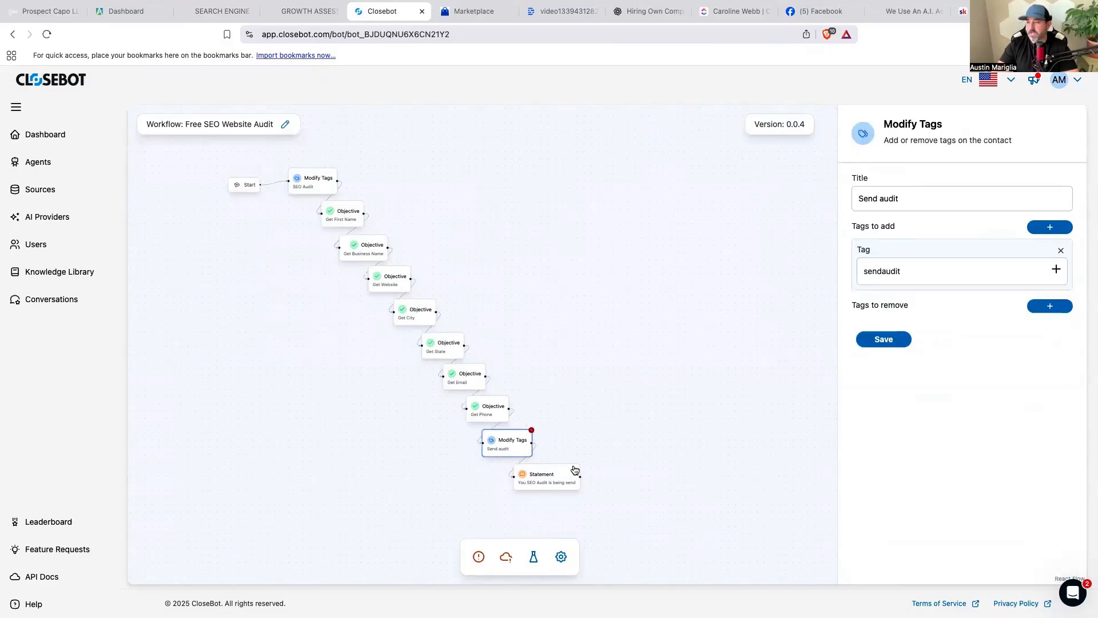
left_click(34, 17)
left_click(494, 184)
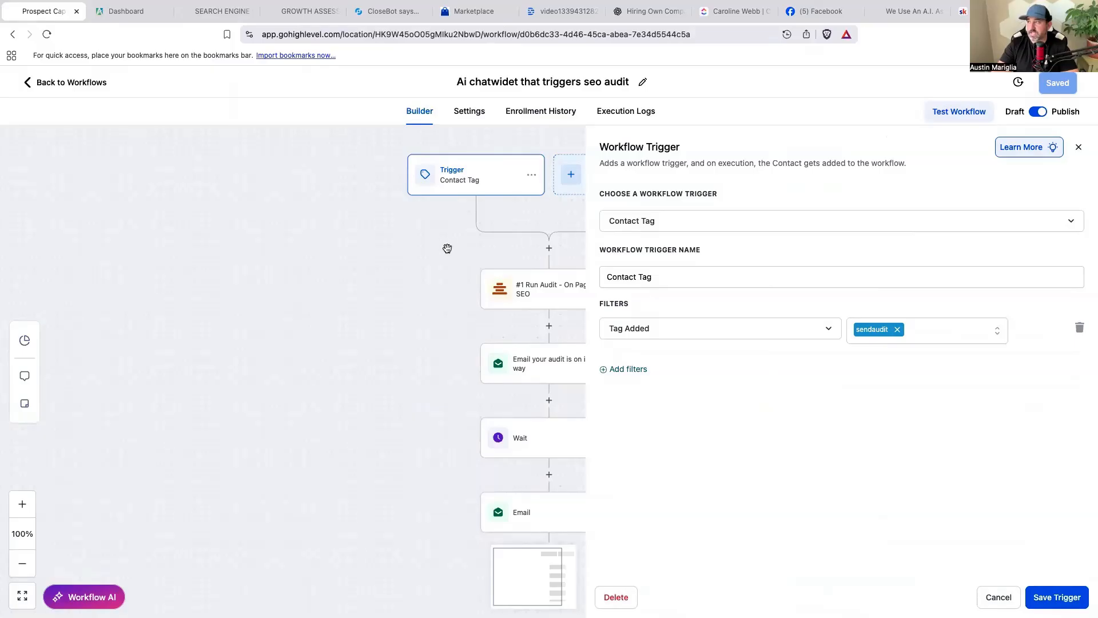
Check the Contact Tag trigger and Run Audit action, then return to the Closebot audit flow.
left_click(1009, 596)
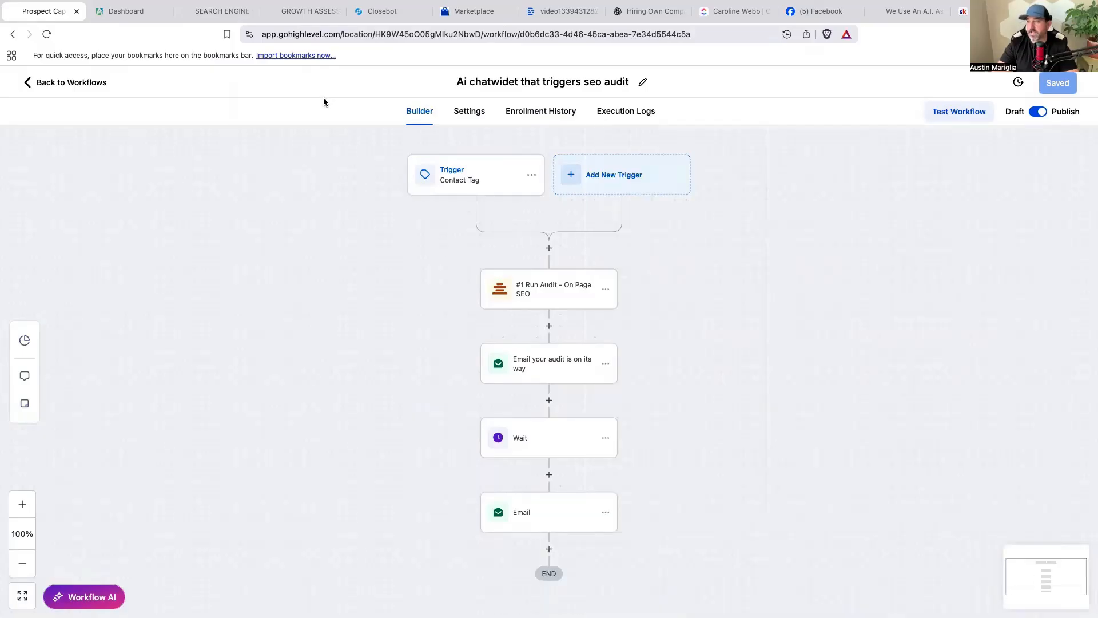
left_click(467, 186)
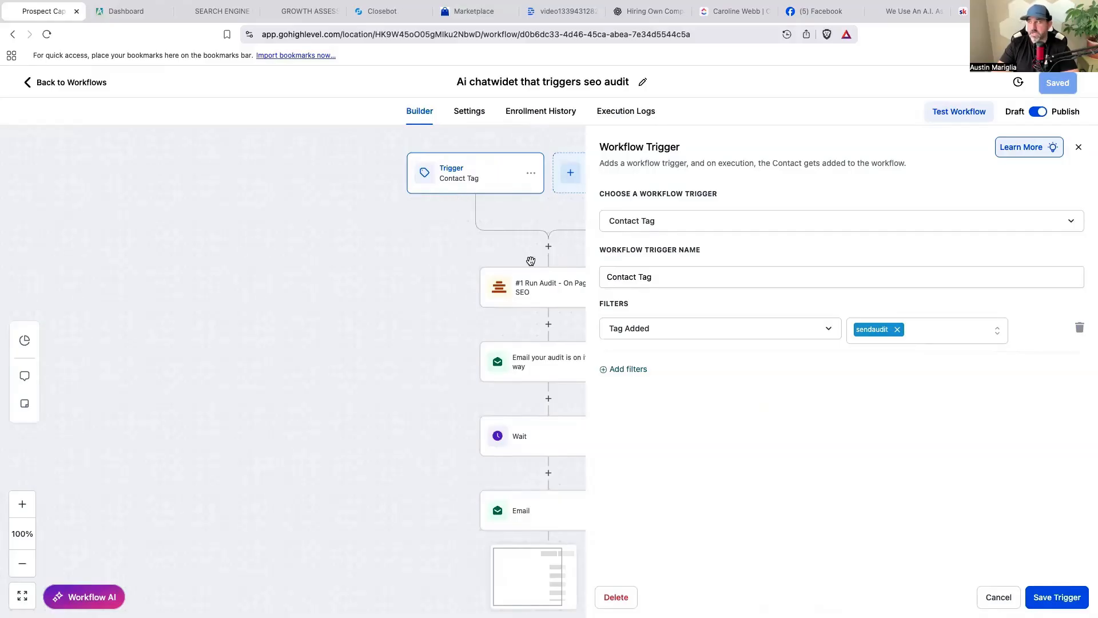
left_click(545, 296)
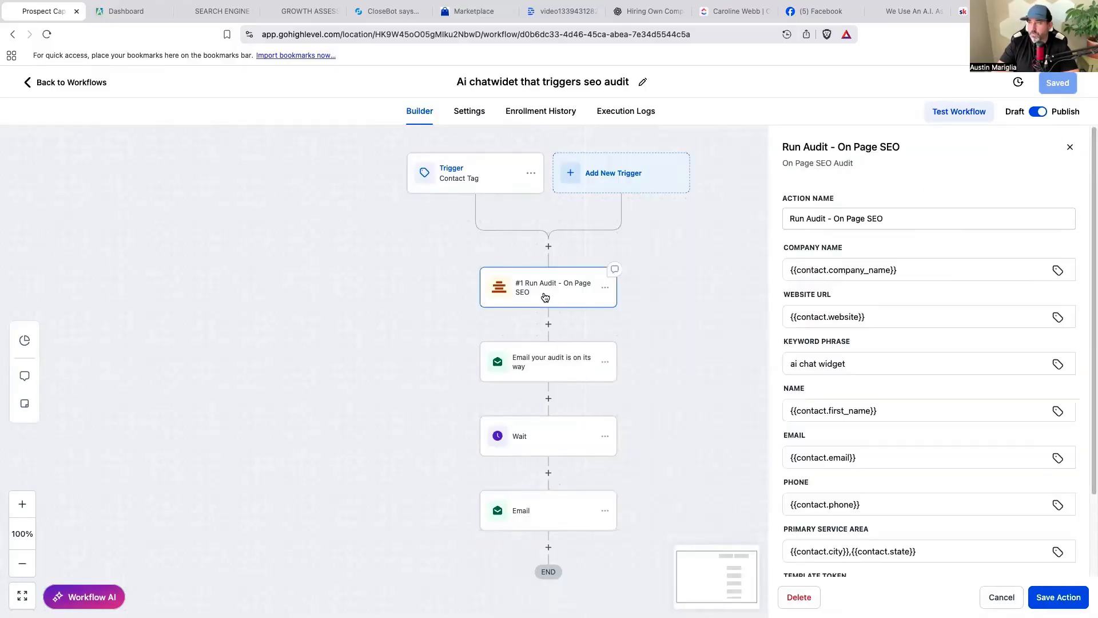
left_click(393, 16)
left_click_drag(317, 283, 381, 316)
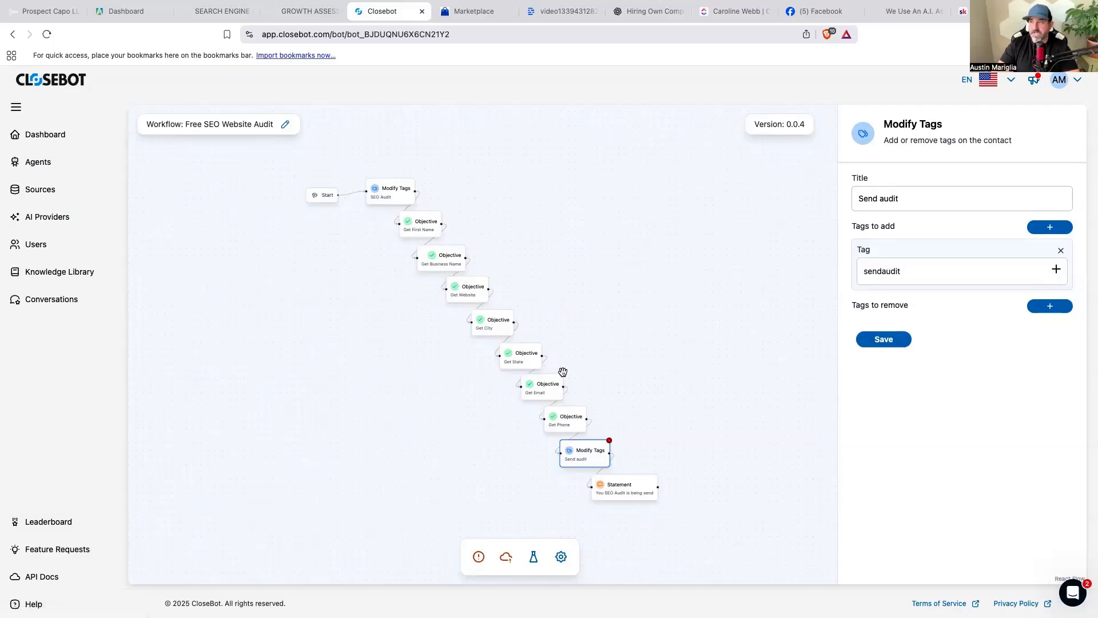
Create a persona named 'SEO Audit Persona' described as the website widget SEO audit assistant.
left_click(45, 164)
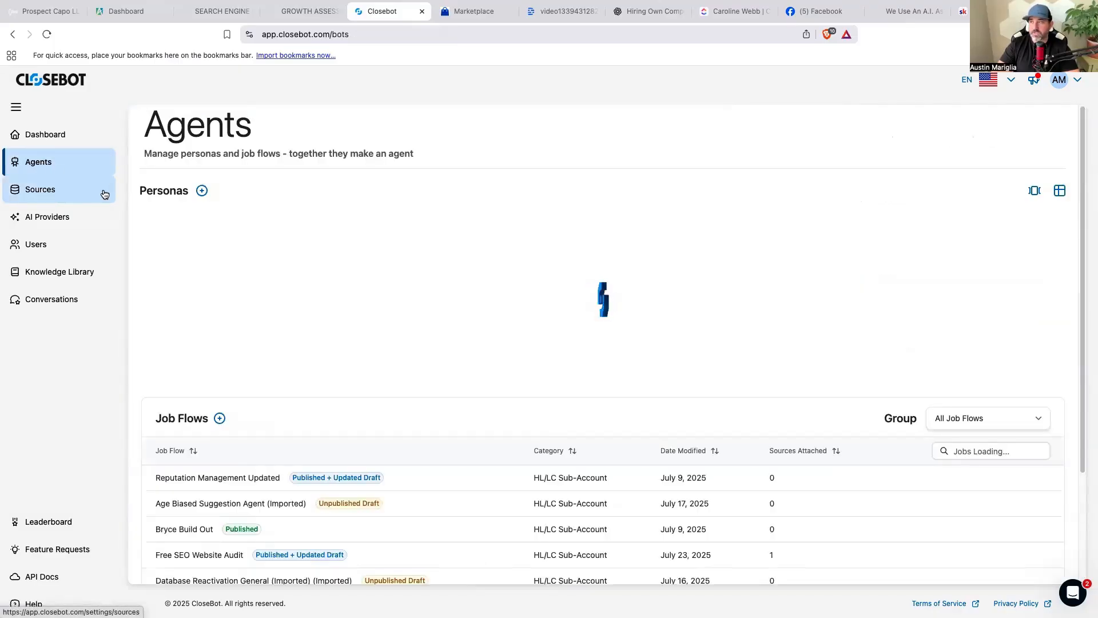
left_click(202, 190)
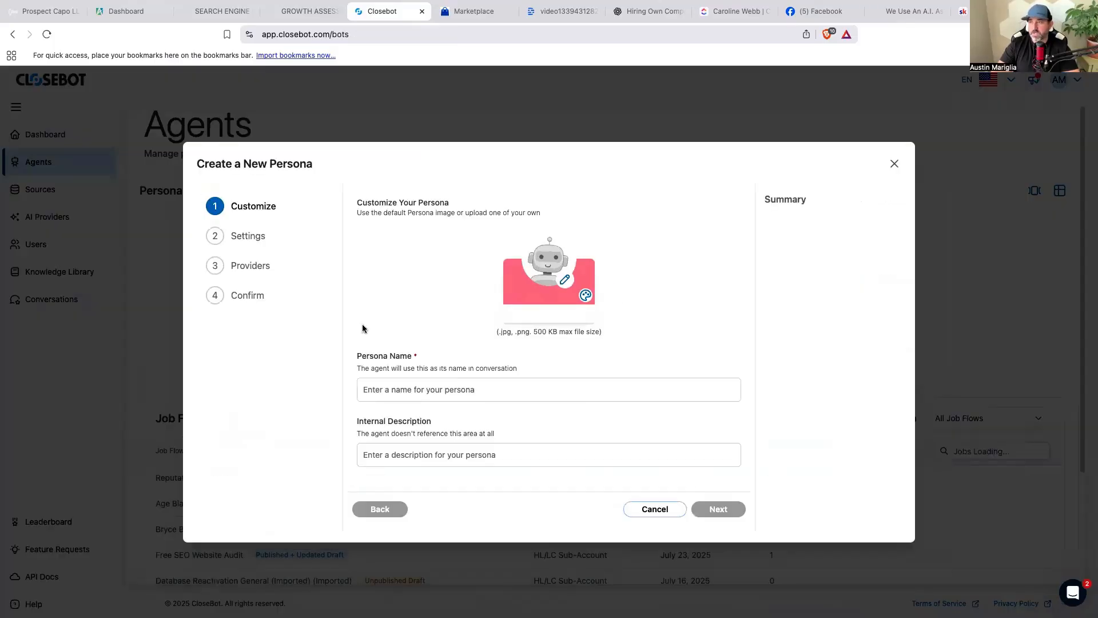
left_click(440, 396)
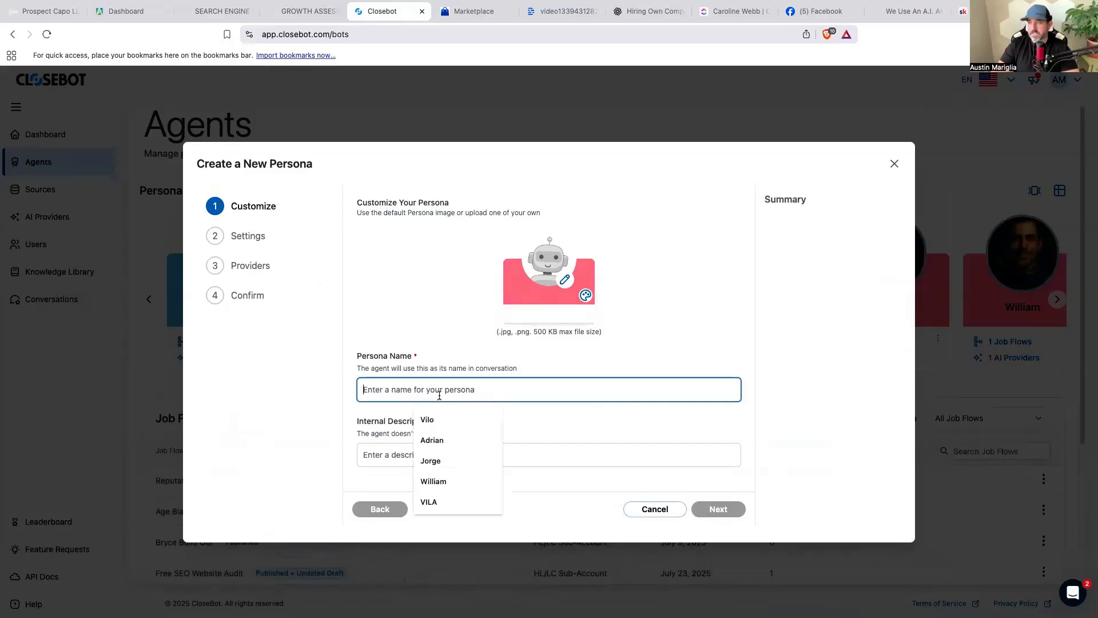
type("SEO Audit Persona")
left_click(457, 451)
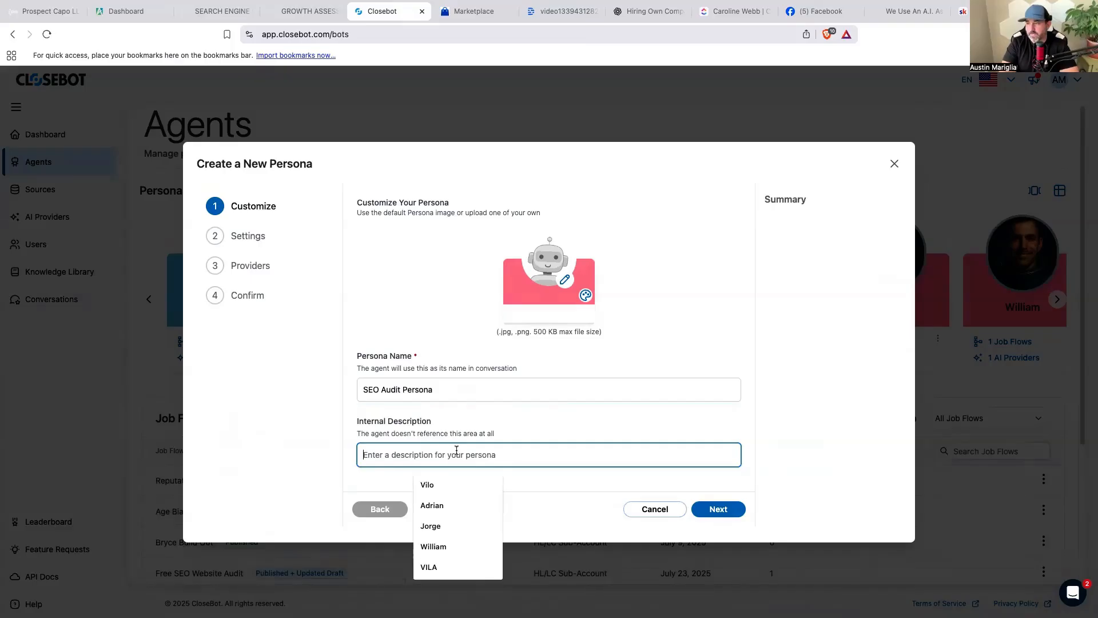
type("Y")
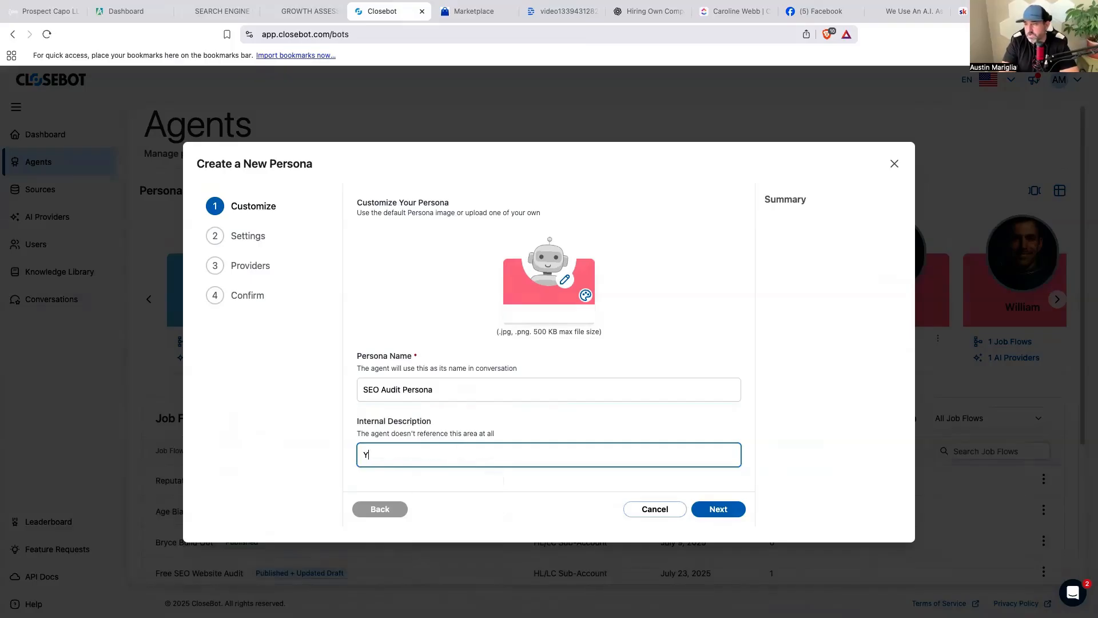
type("ou are our assitant that respond")
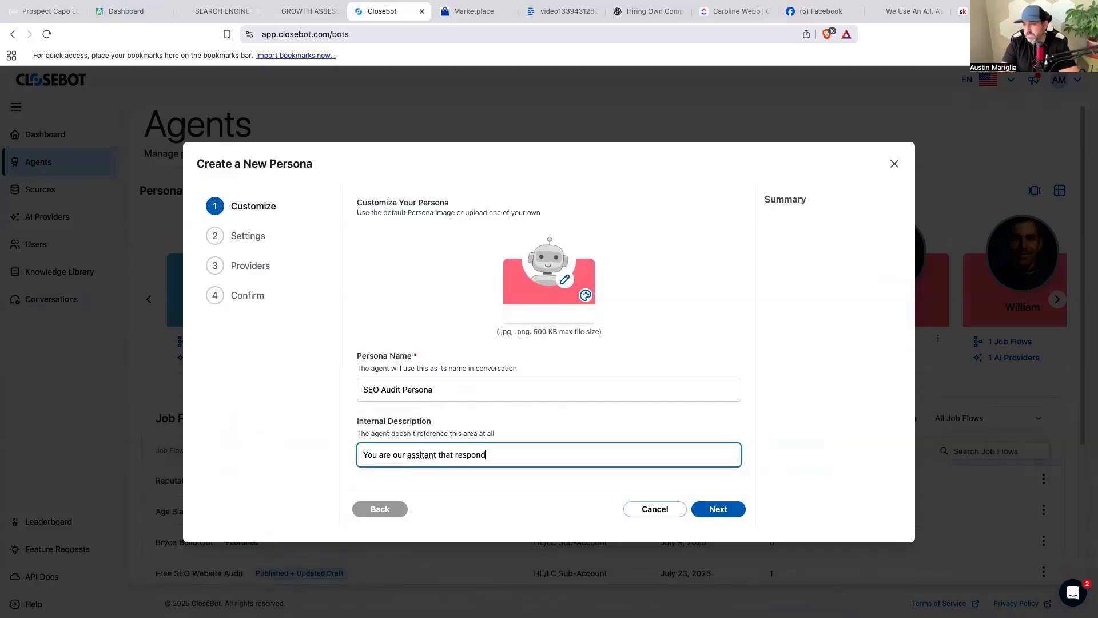
type("s to website widget seo audits")
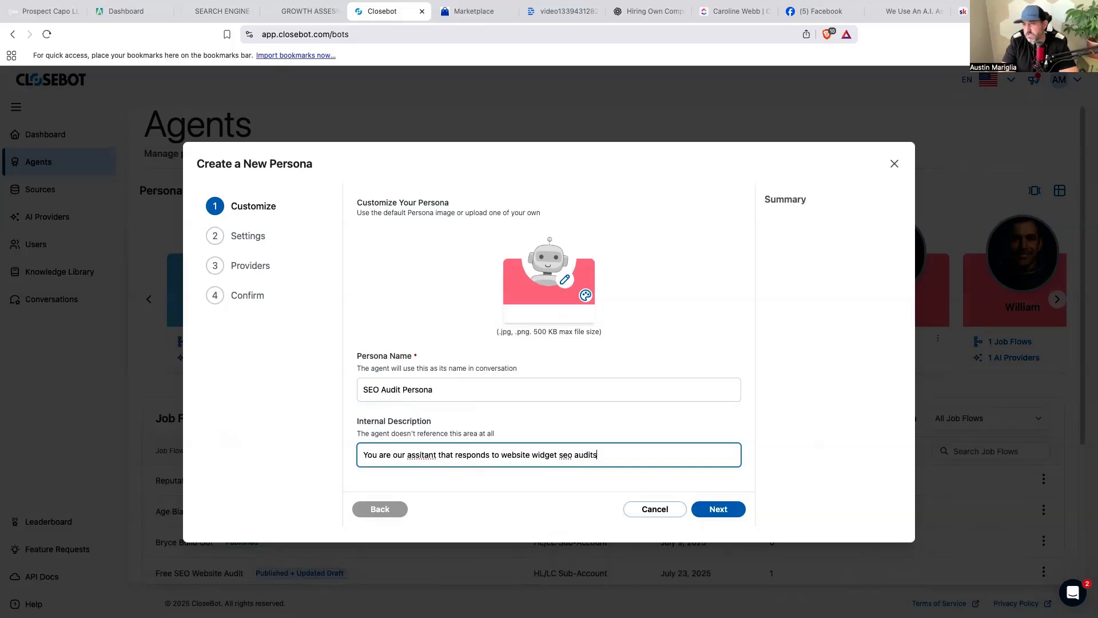
left_click(699, 511)
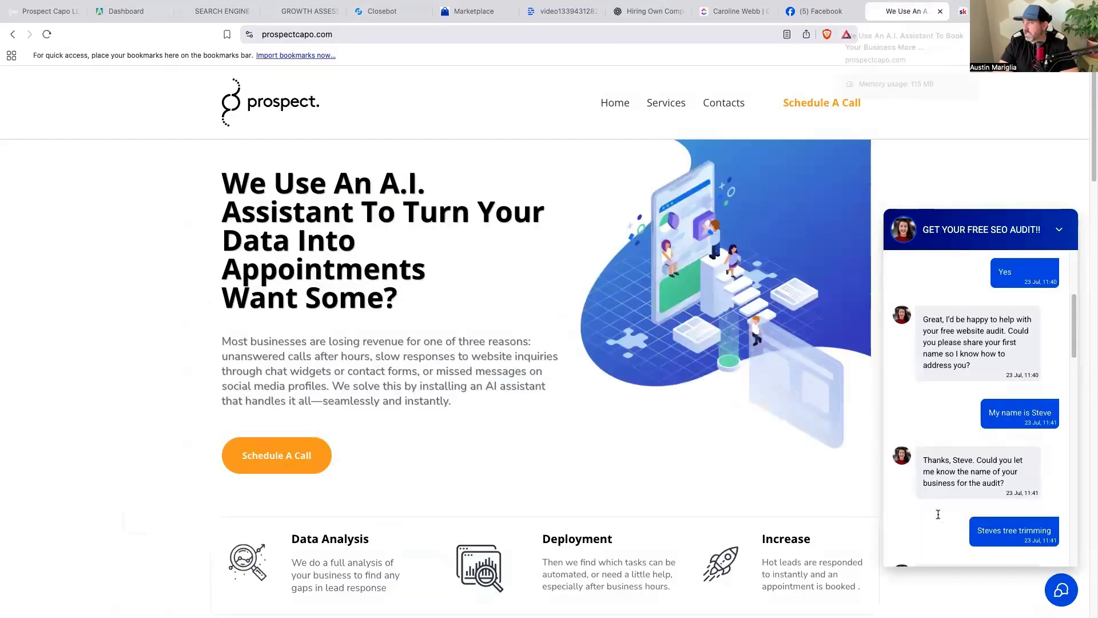
Start a new Prospect Capo chat asking 'Puede hablar espanol?' and answer 'si'.
left_click(918, 17)
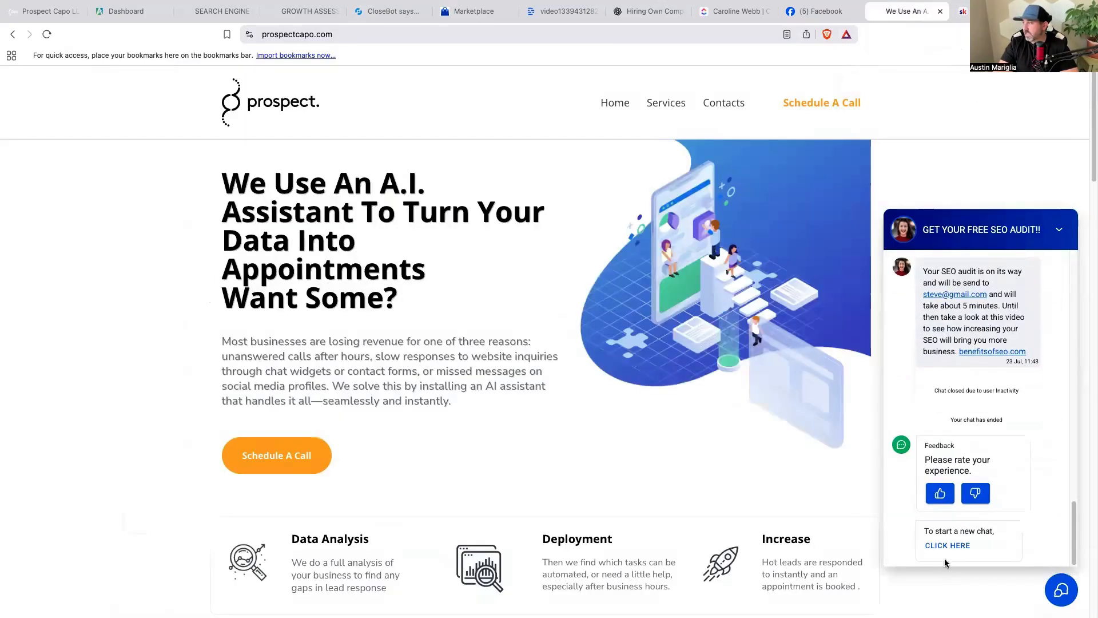
left_click(955, 547)
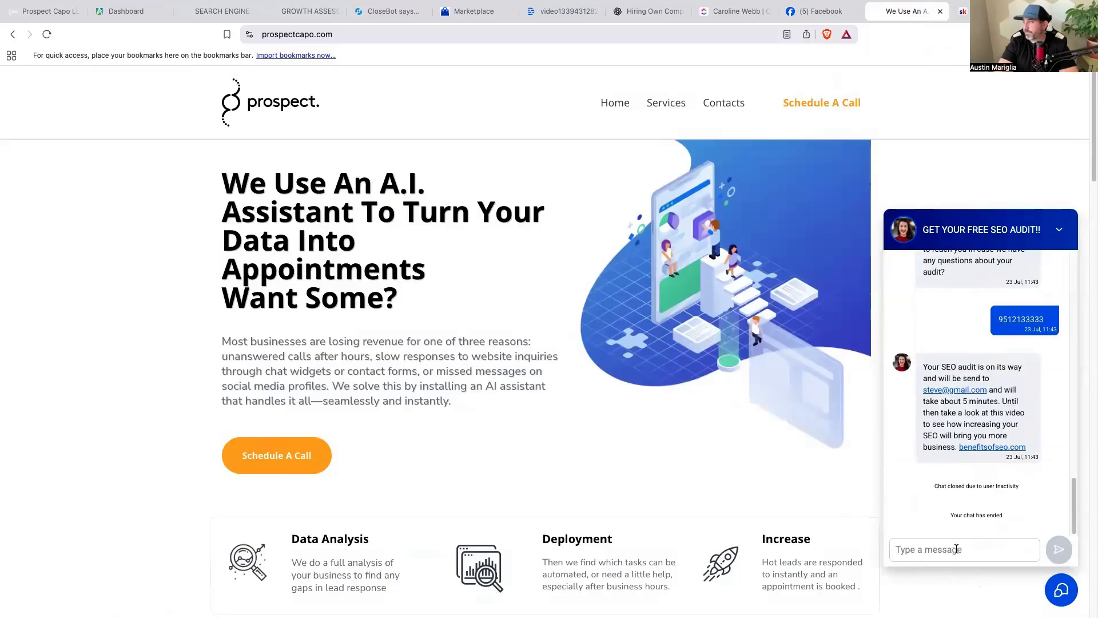
type("Puede")
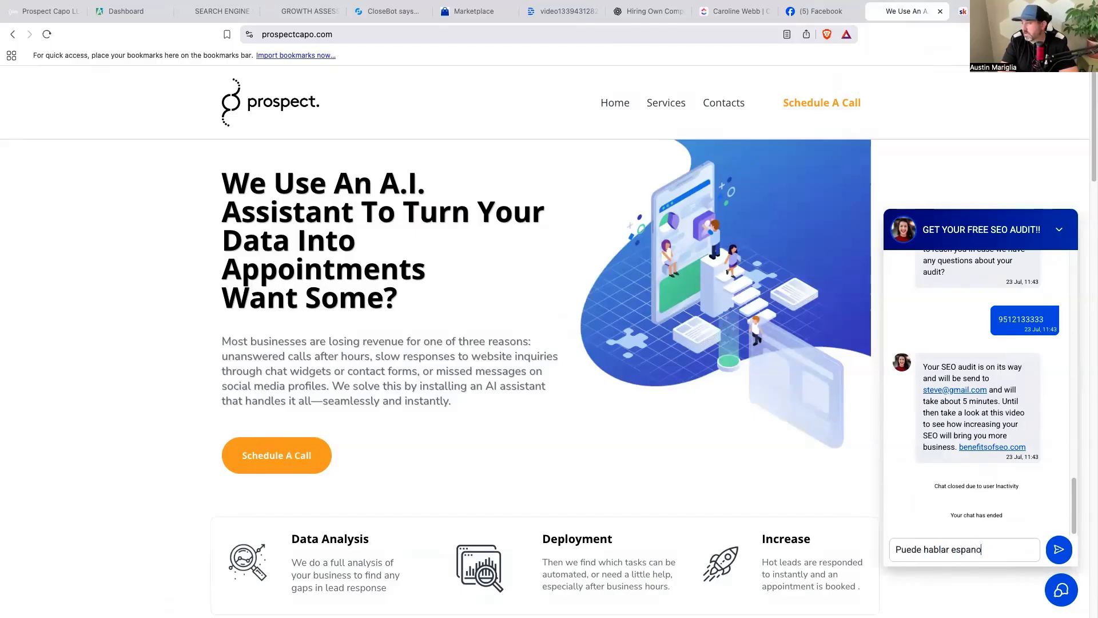
type("hablar espanol?")
key("Return")
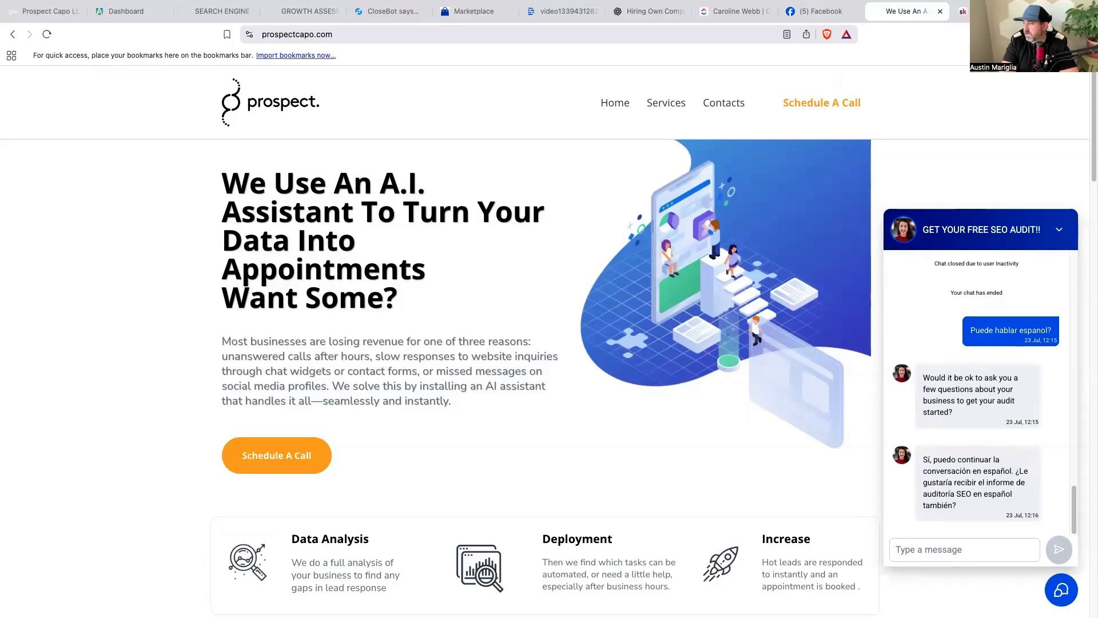
type("si")
key("Return")
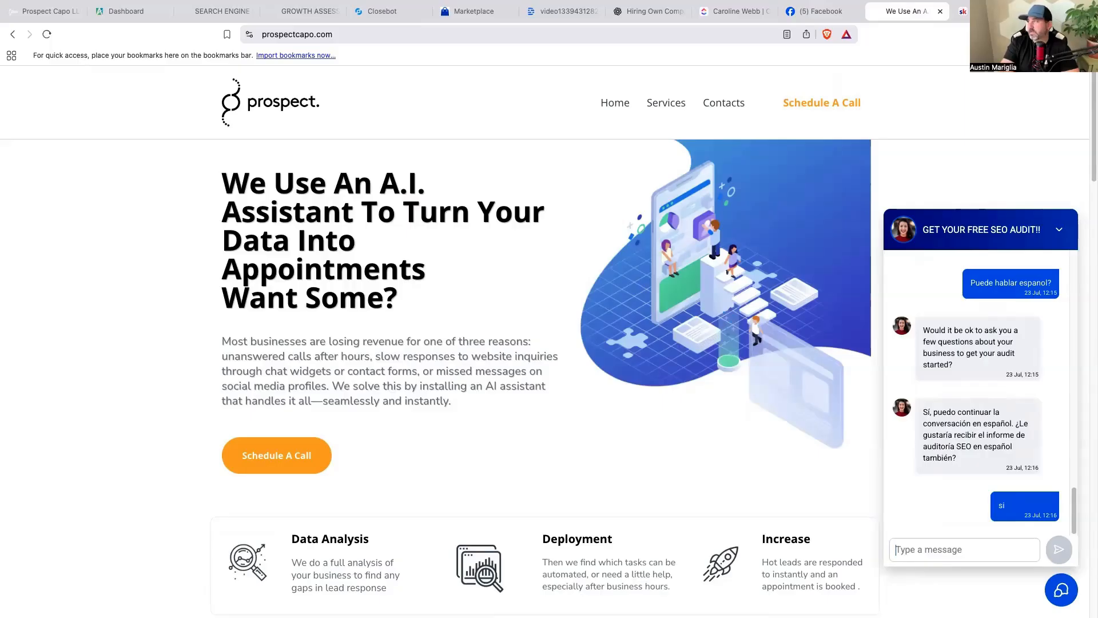
left_click(389, 11)
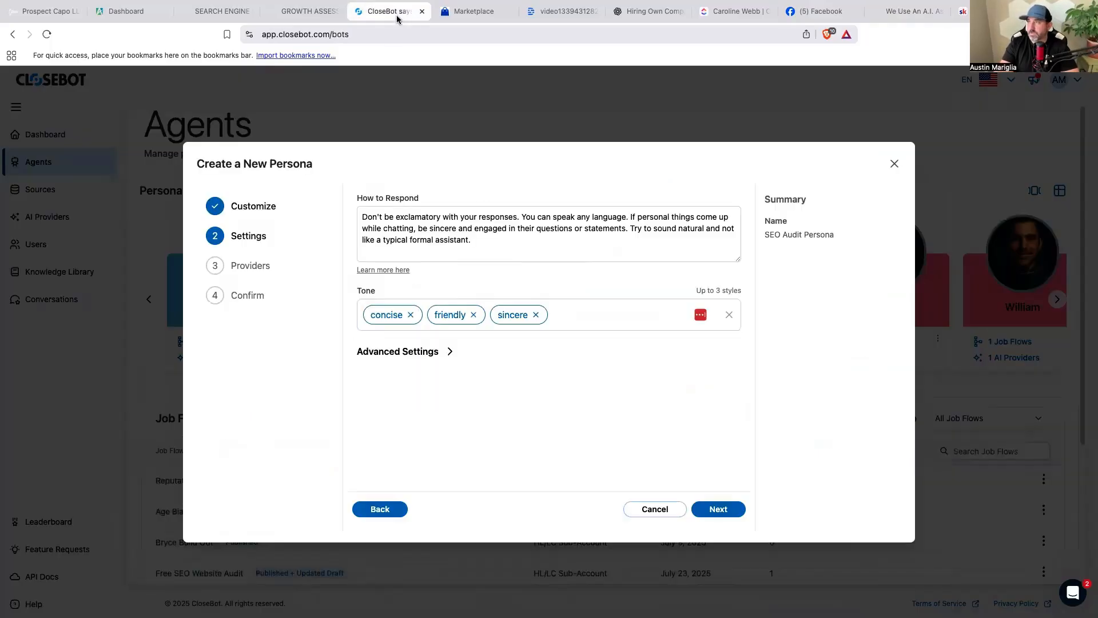
Finish creating the SEO Audit Persona with the TEST OpenAI provider.
left_click(702, 509)
left_click(438, 231)
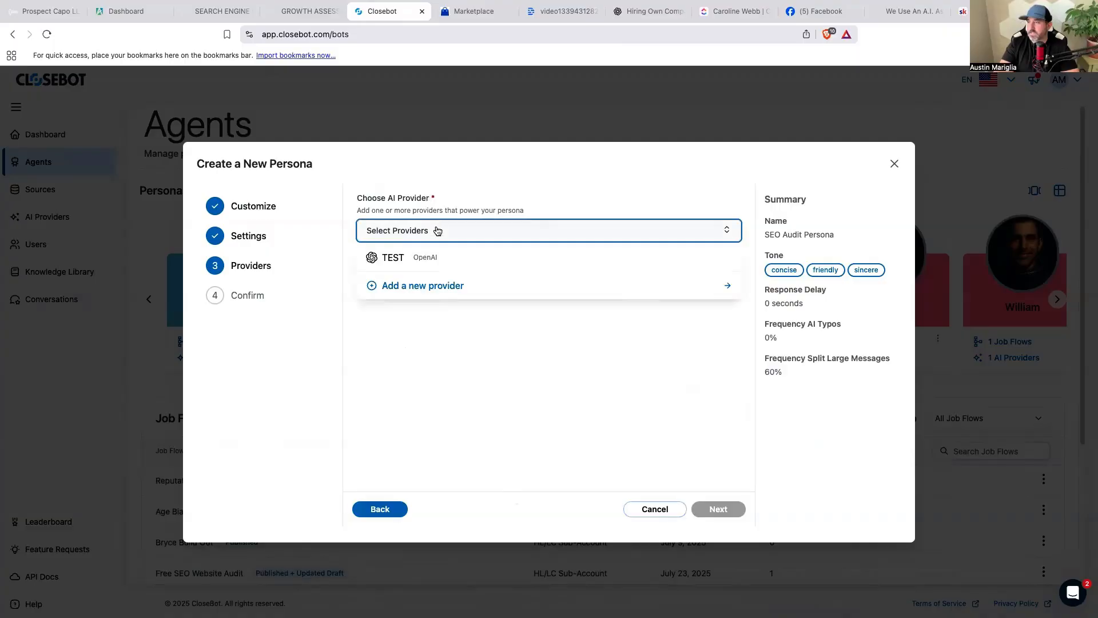
left_click(393, 258)
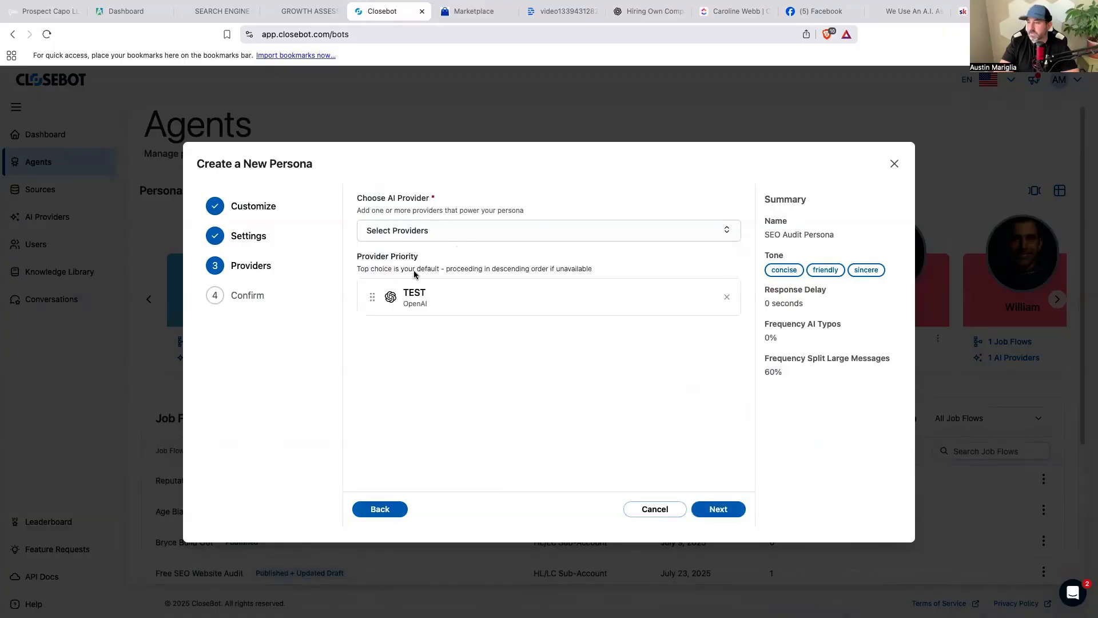
left_click(734, 511)
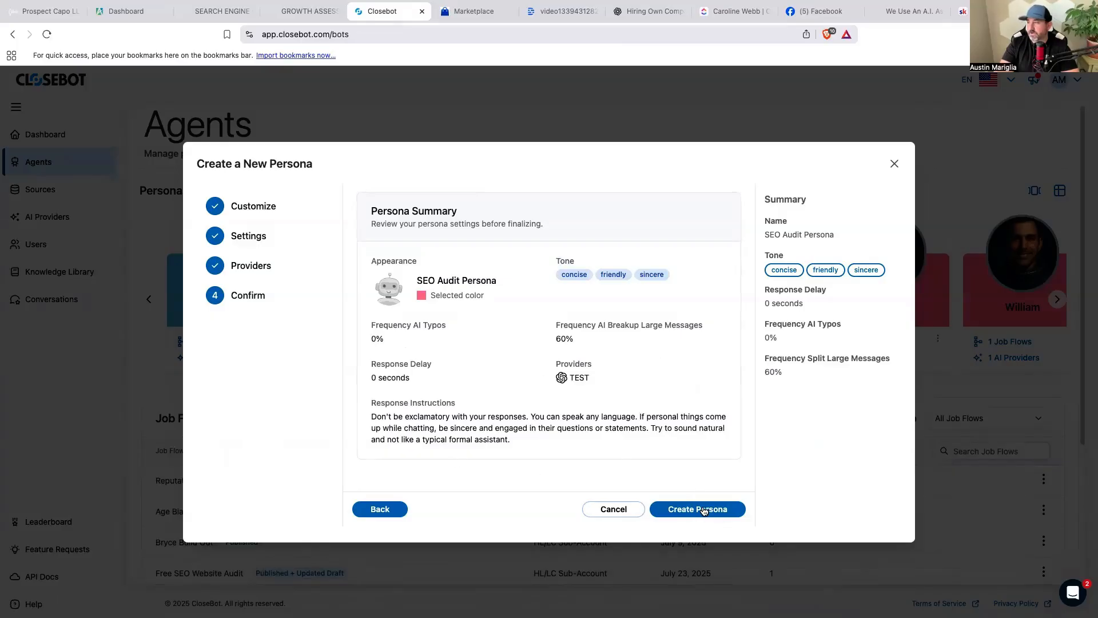
left_click(704, 510)
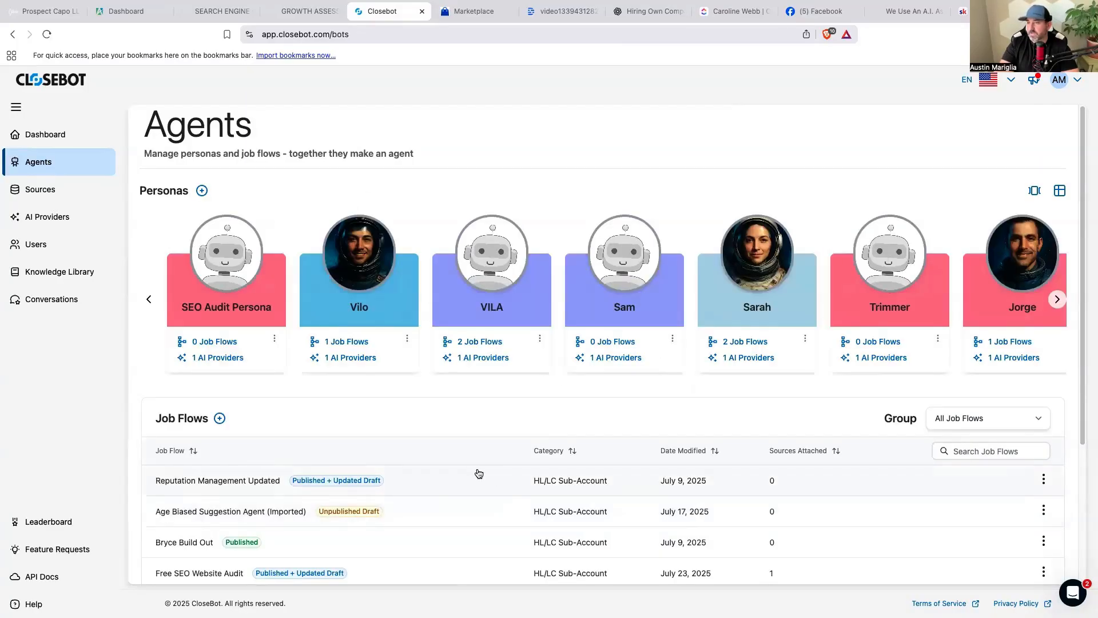
Delete the loose Objective step and make SEO Audit Persona the Free SEO Website Audit persona.
scroll(242, 311, "down", 4)
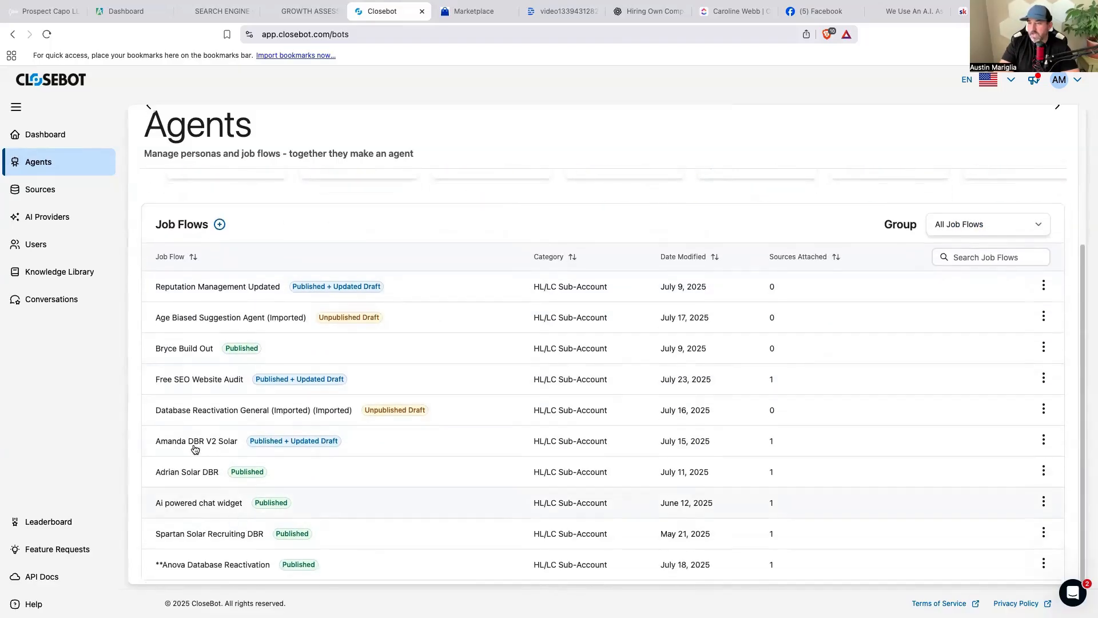
left_click(213, 381)
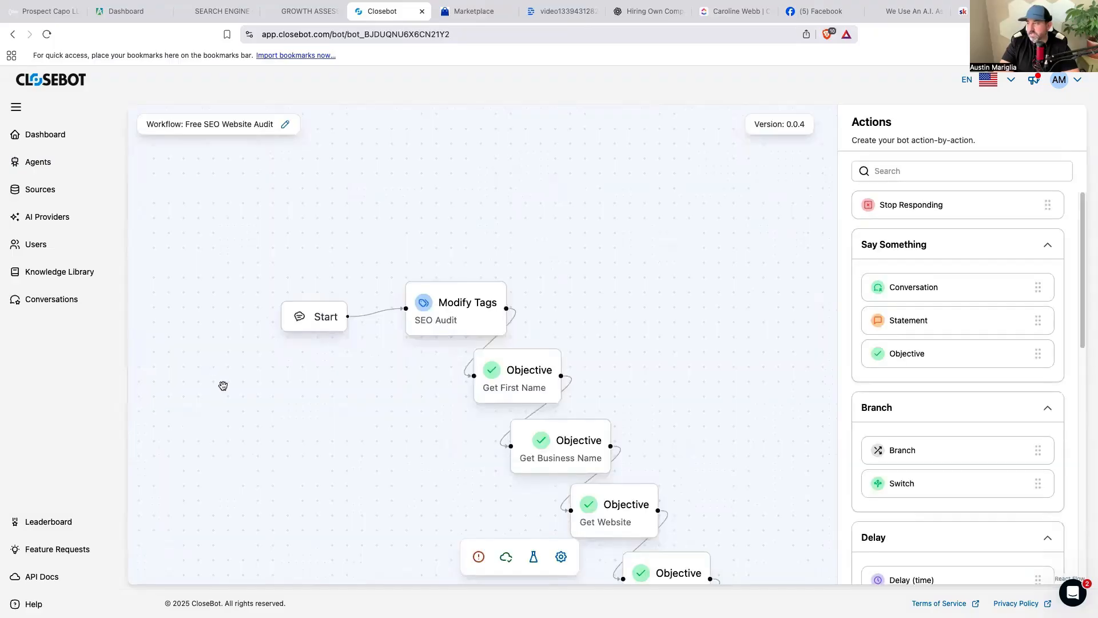
left_click(578, 272)
key("BackSpace")
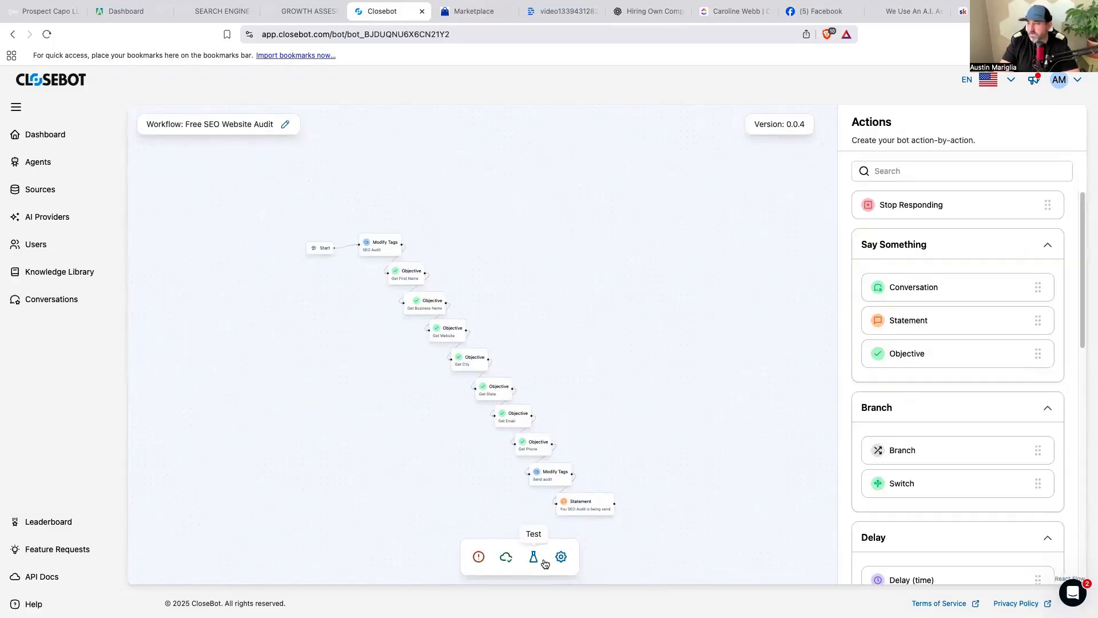
left_click(561, 556)
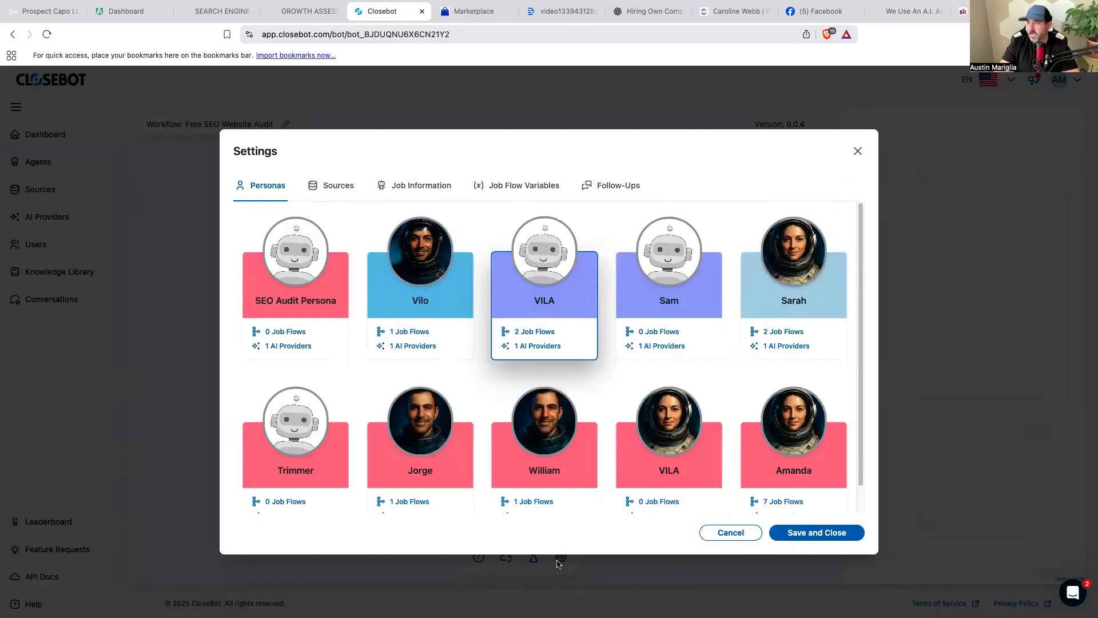
left_click(314, 335)
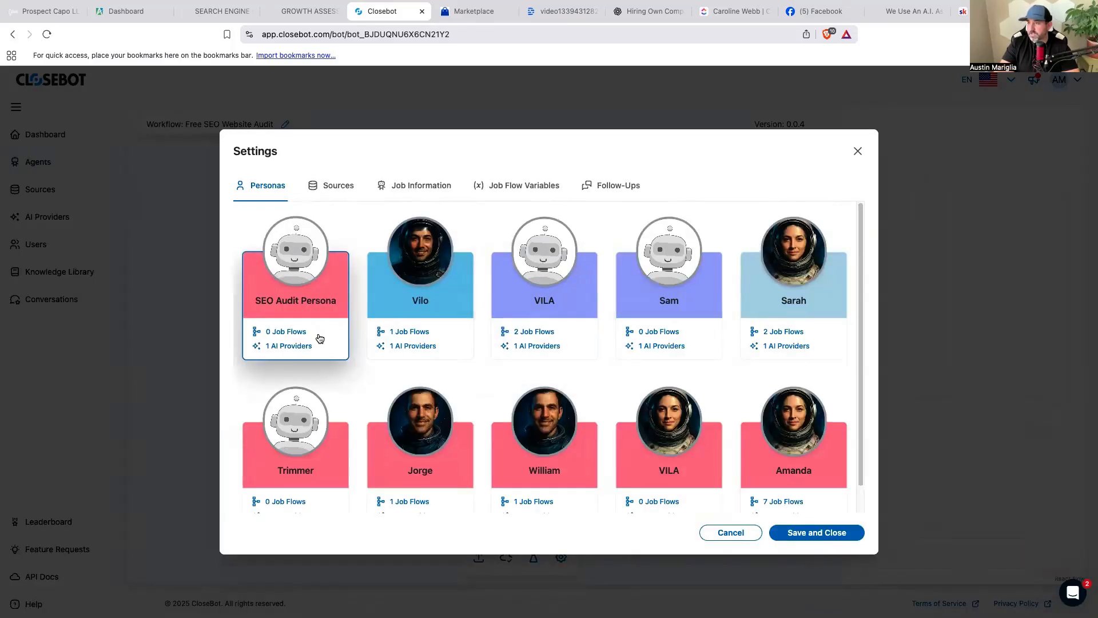
left_click(853, 532)
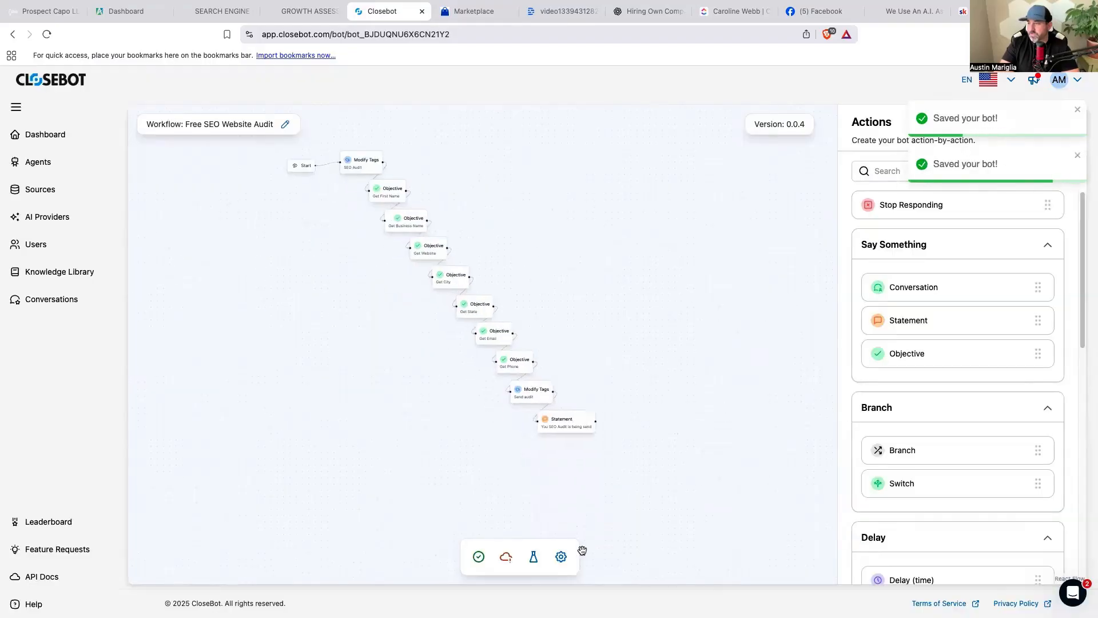
Save and publish the Free SEO Website Audit workflow.
left_click(479, 557)
left_click(506, 557)
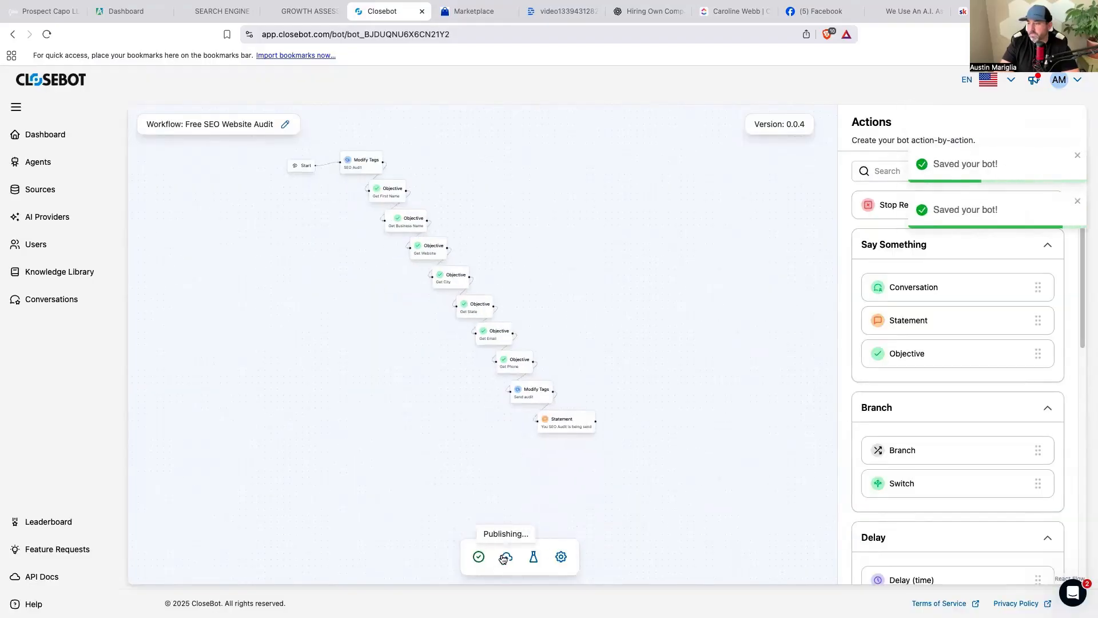
left_click_drag(687, 424, 719, 444)
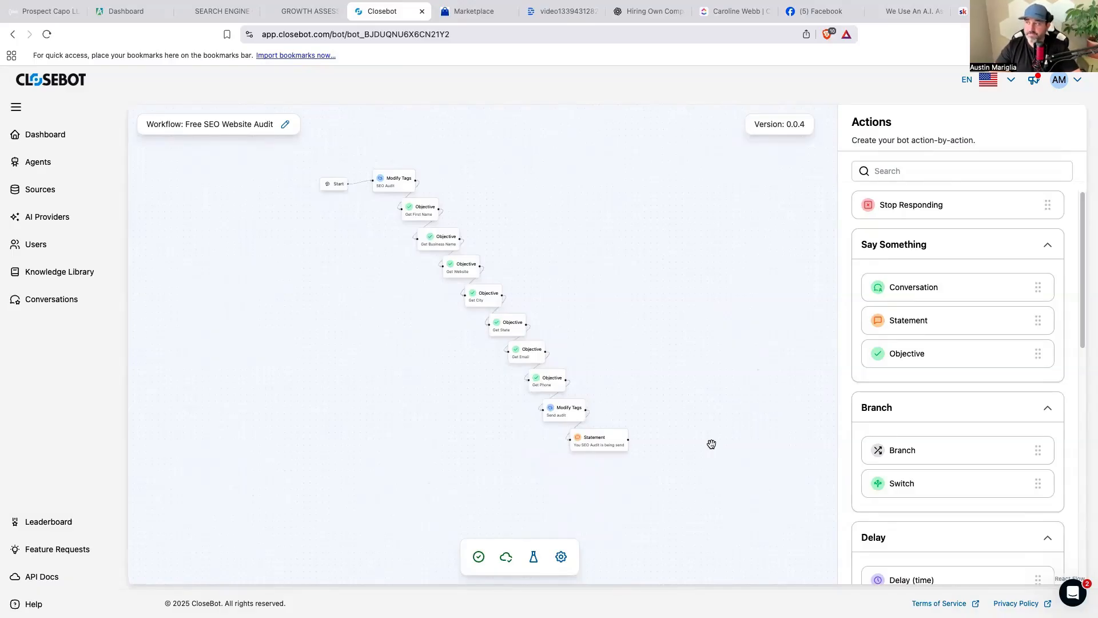
On the Agents page, open the Free SEO Website Audit job flow's options menu.
left_click(52, 171)
scroll(416, 402, "down", 3)
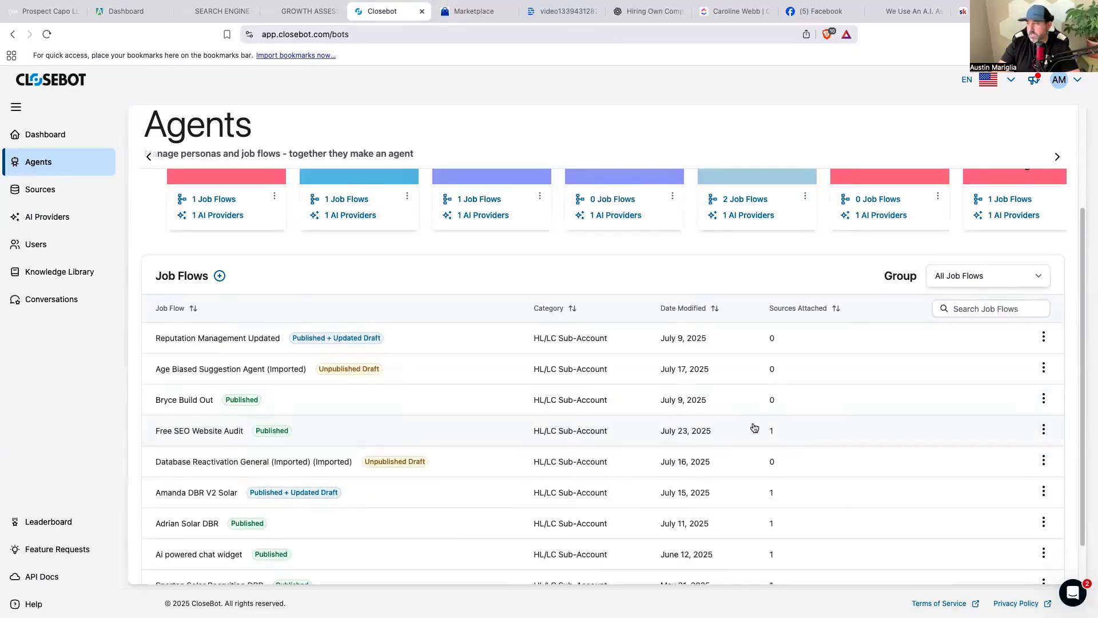
left_click(1044, 431)
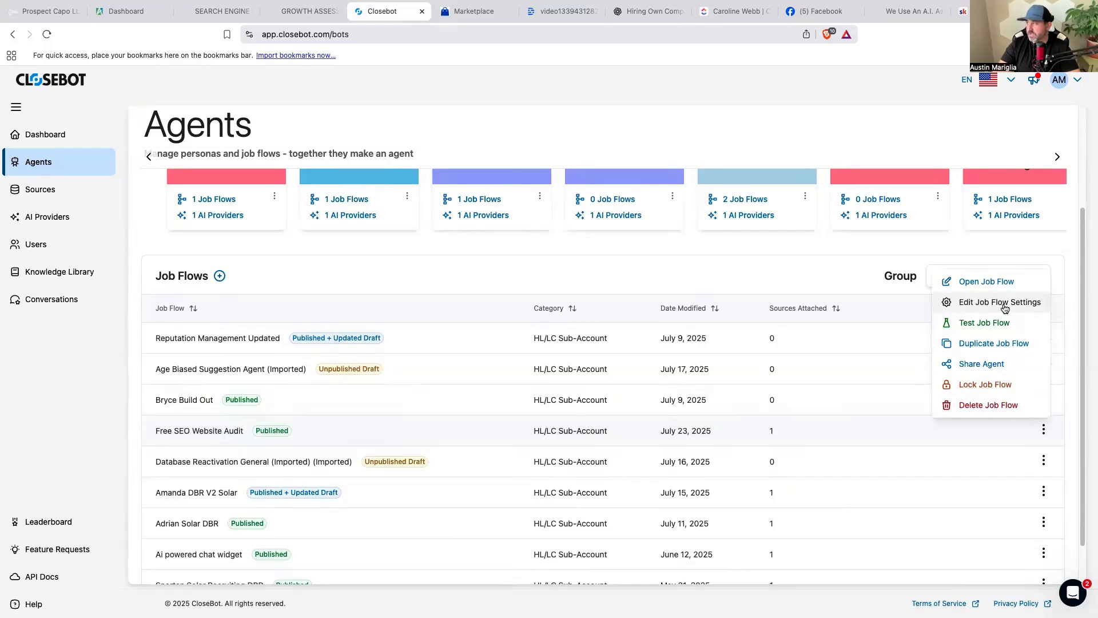
Review the Free SEO Website Audit job flow settings and sub-account source list, then go to GoHighLevel.
left_click(1005, 302)
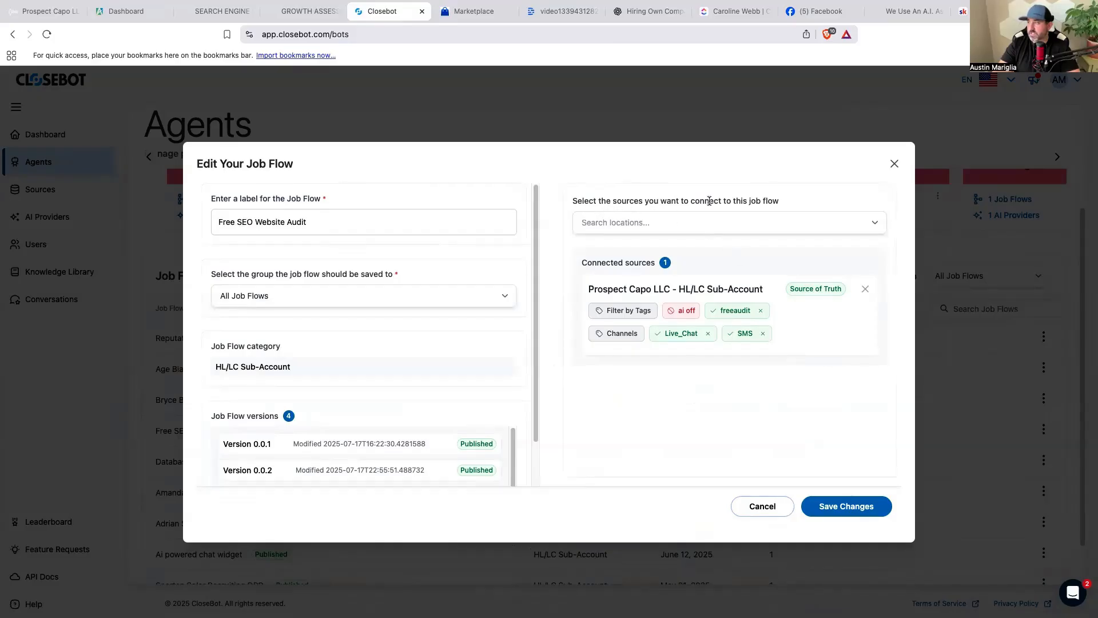
left_click(876, 224)
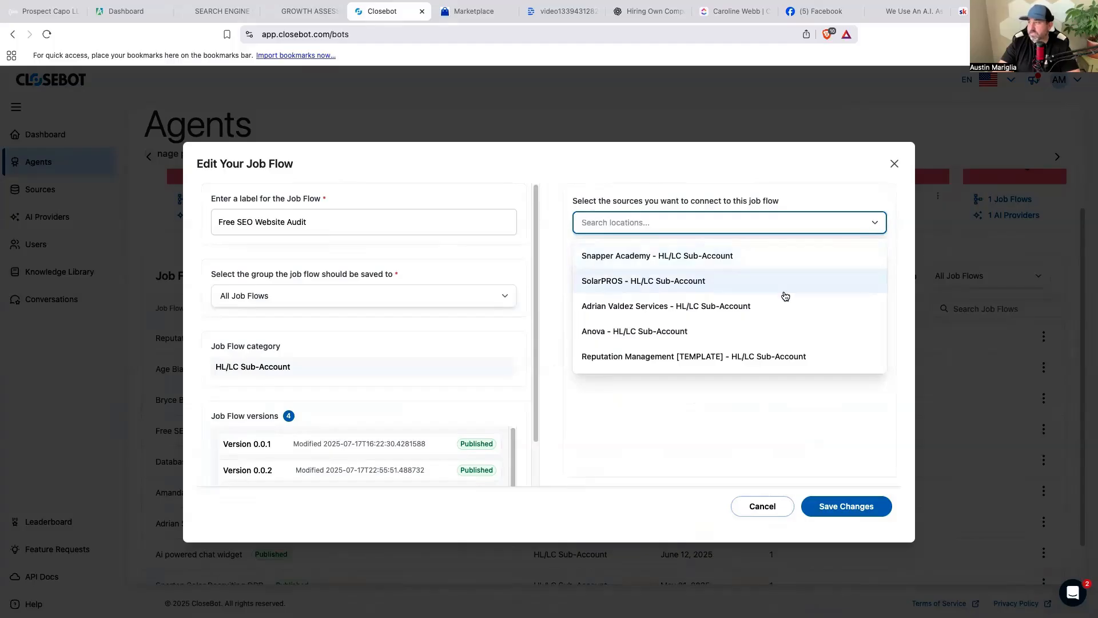
left_click(783, 207)
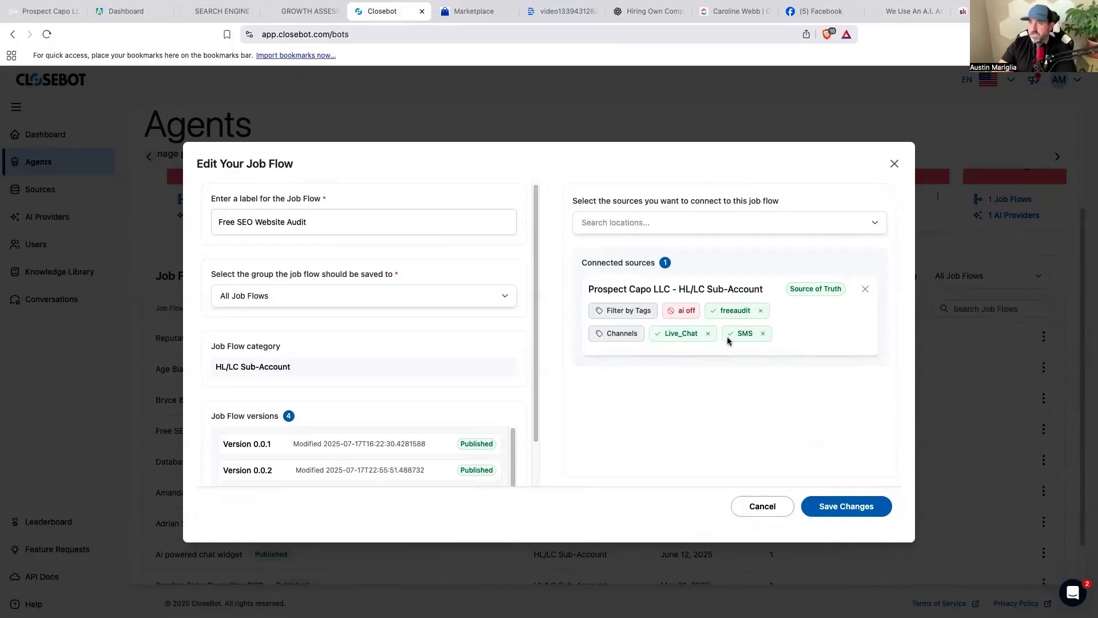
left_click(55, 15)
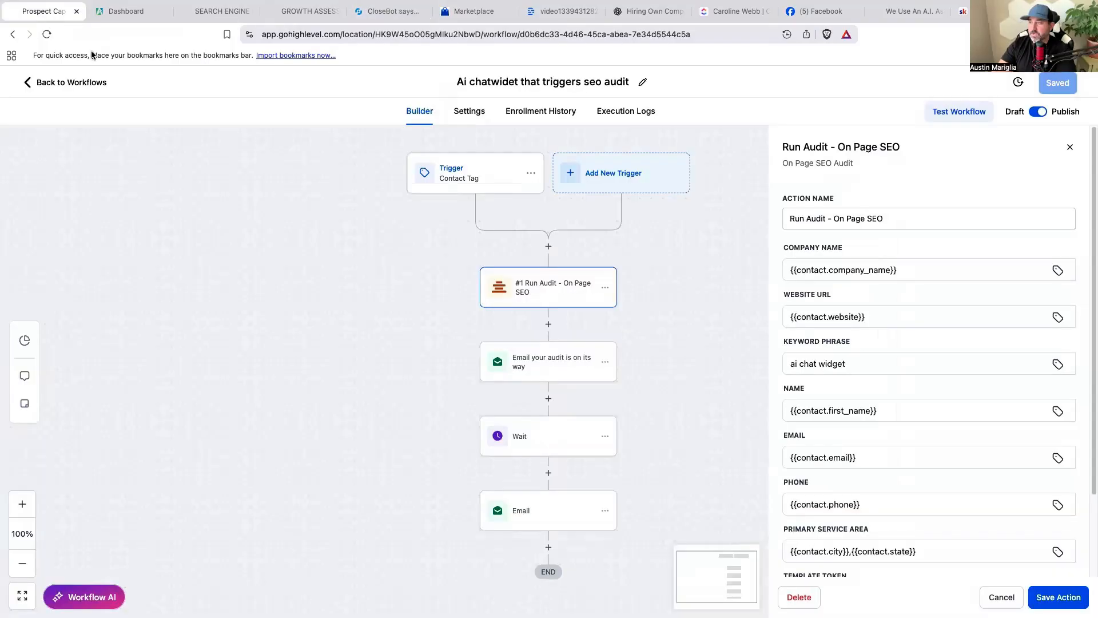
Inspect the Test message to get free audit workflow's Customer Replied trigger and freeaudit Add Tag step.
left_click(1002, 595)
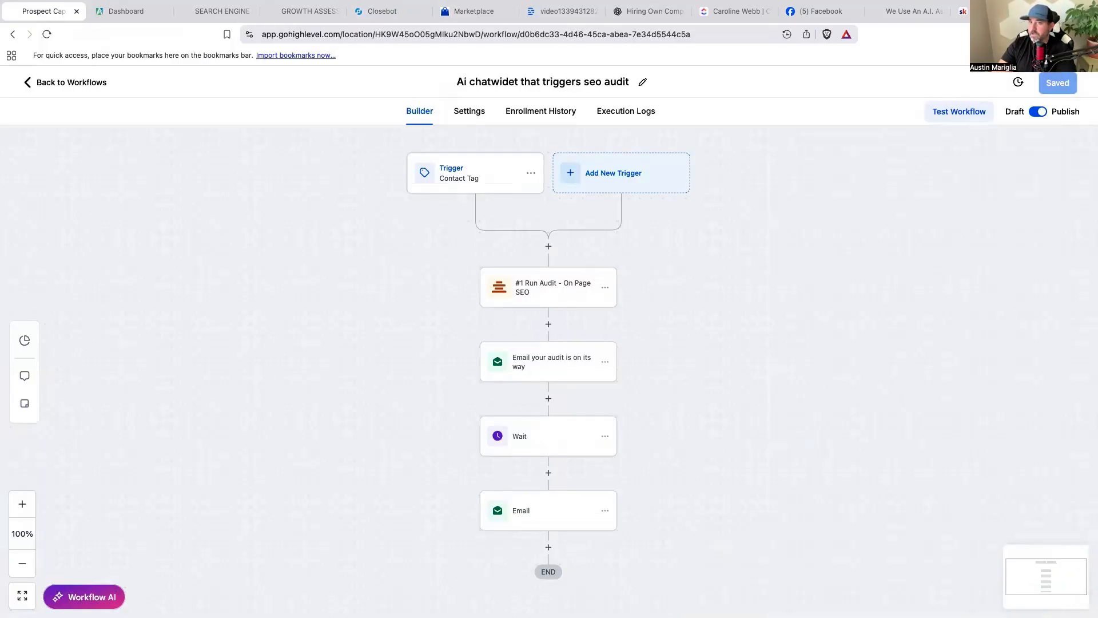
left_click(63, 83)
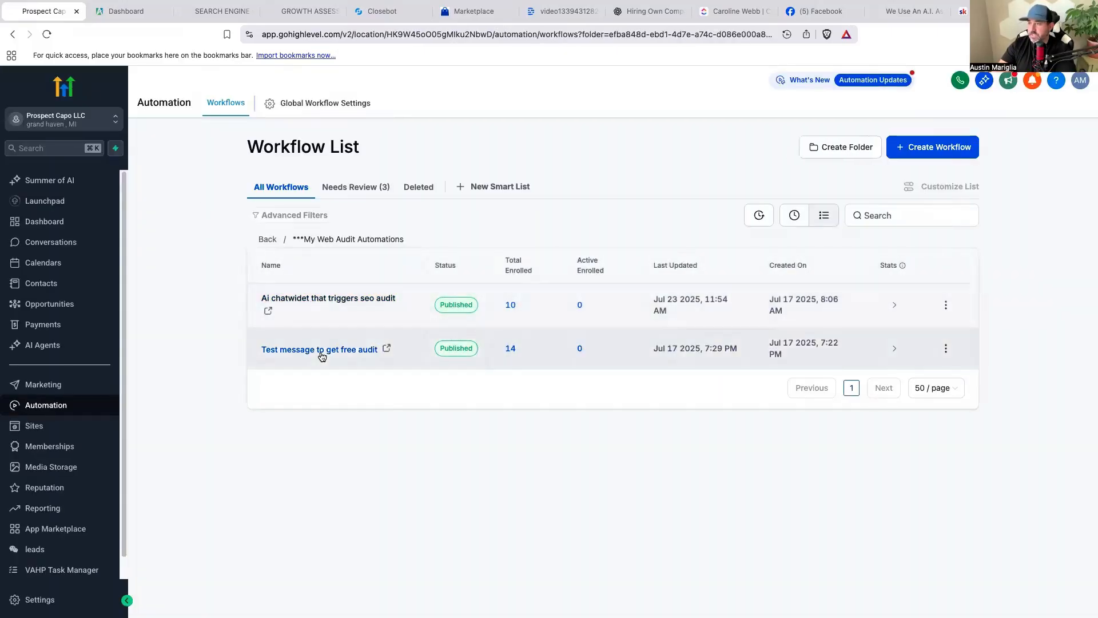
left_click(320, 354)
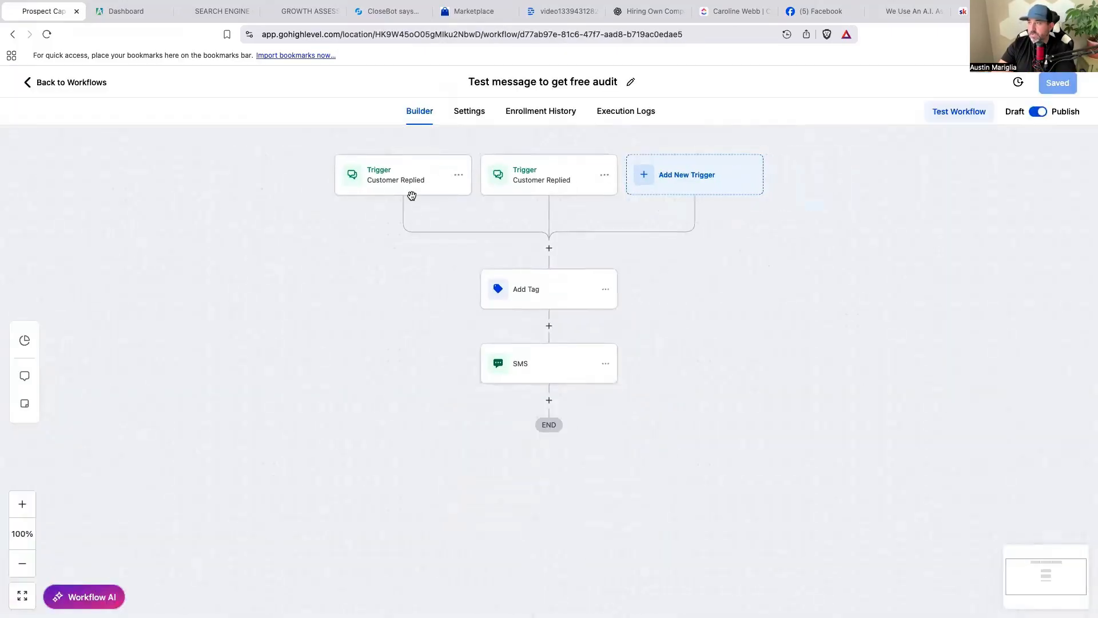
left_click(412, 191)
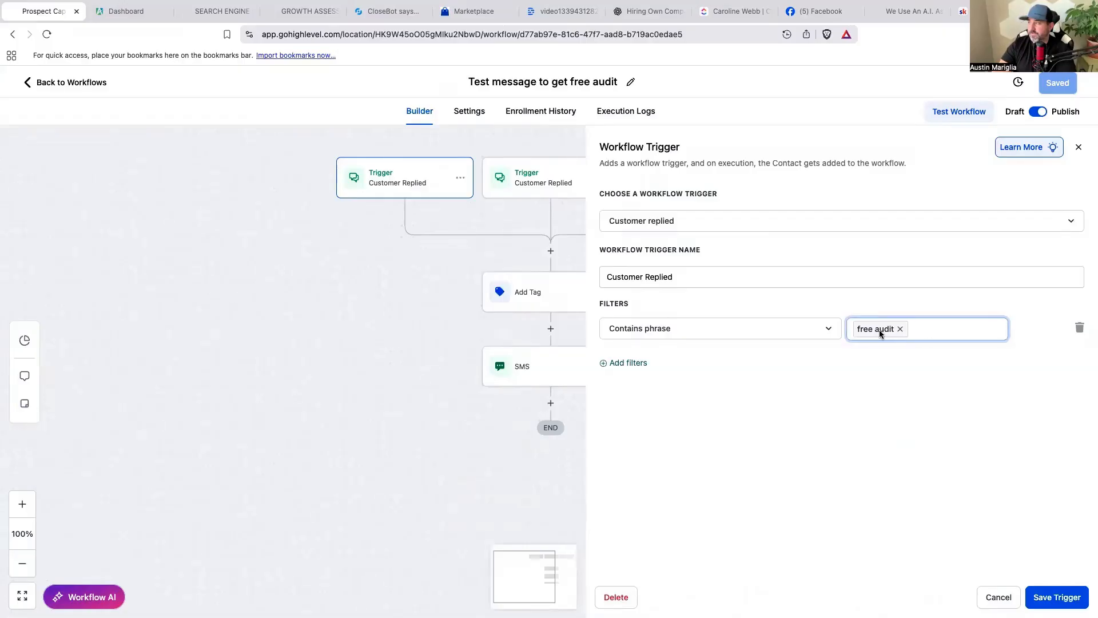
left_click(989, 594)
left_click(567, 293)
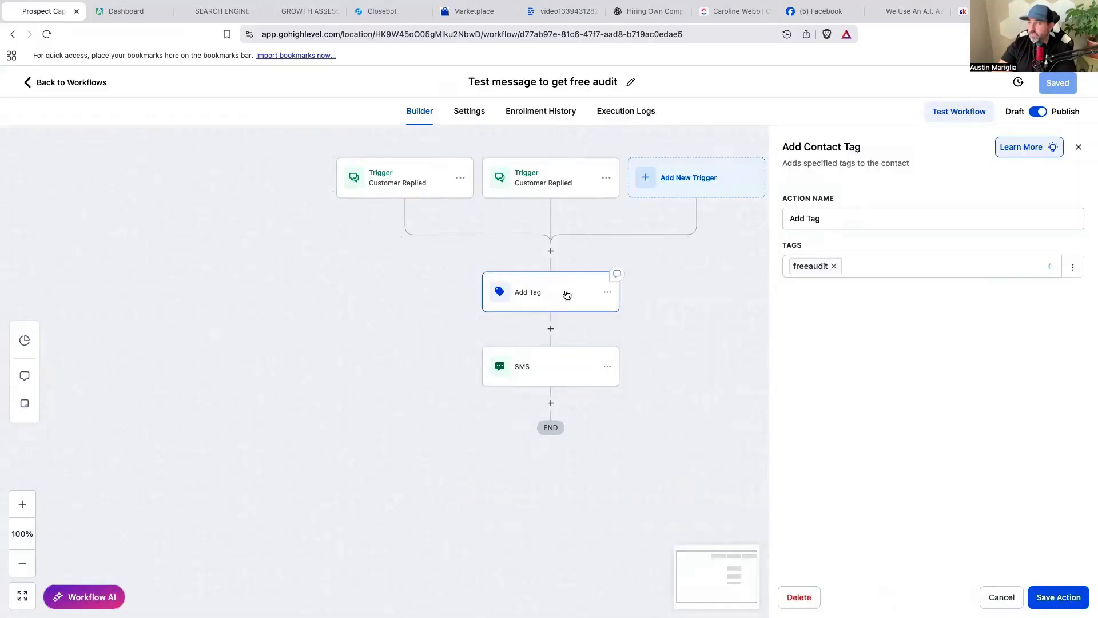
left_click(1001, 597)
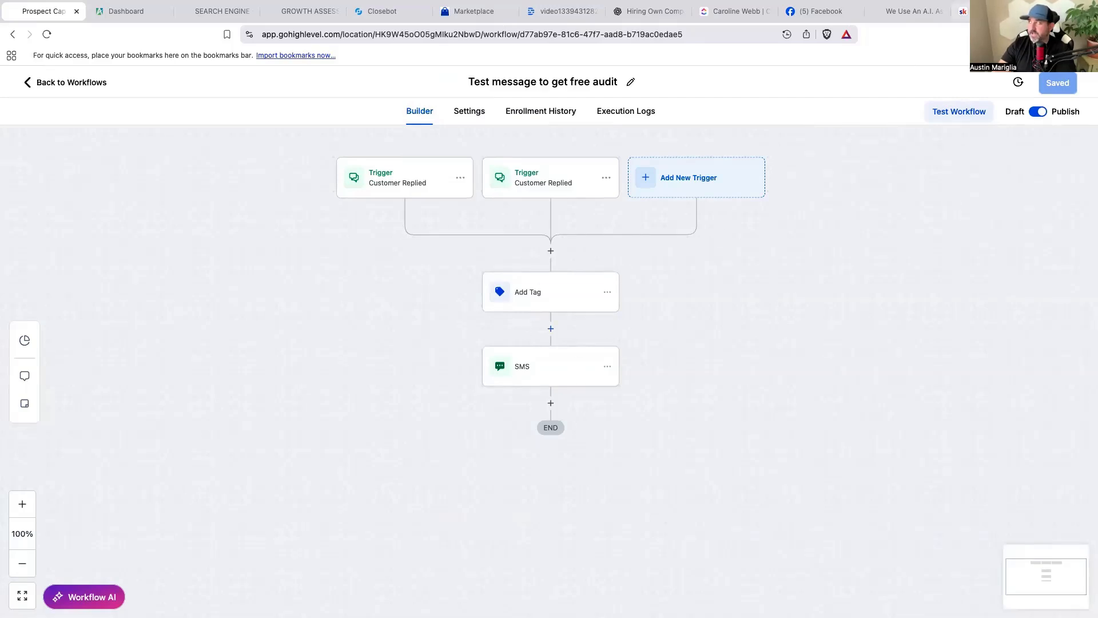
left_click(914, 11)
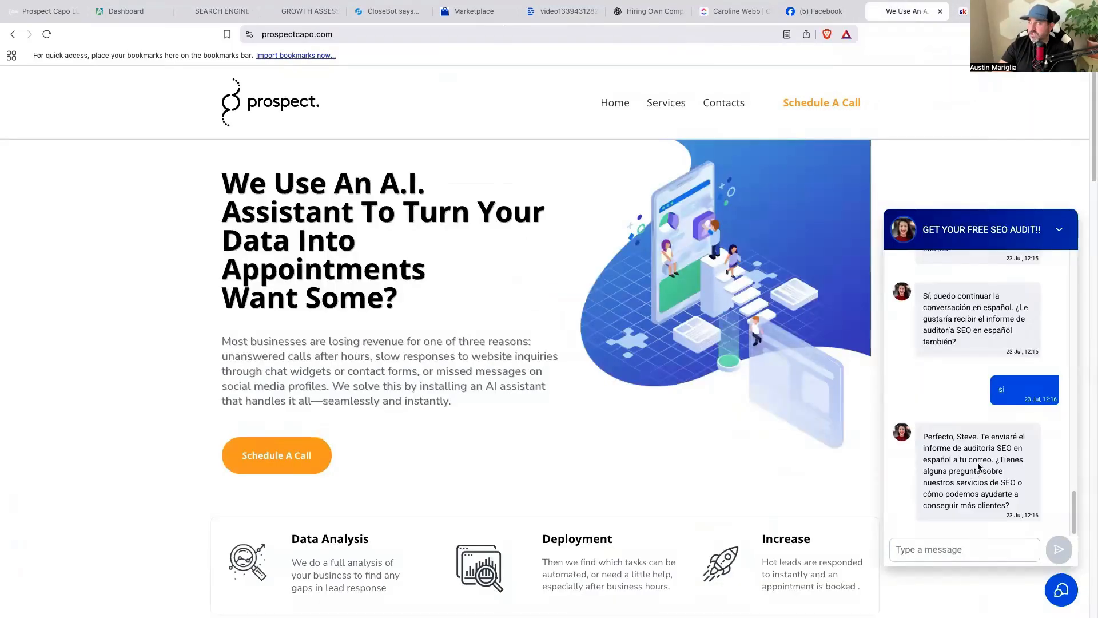
scroll(979, 458, "down", 1)
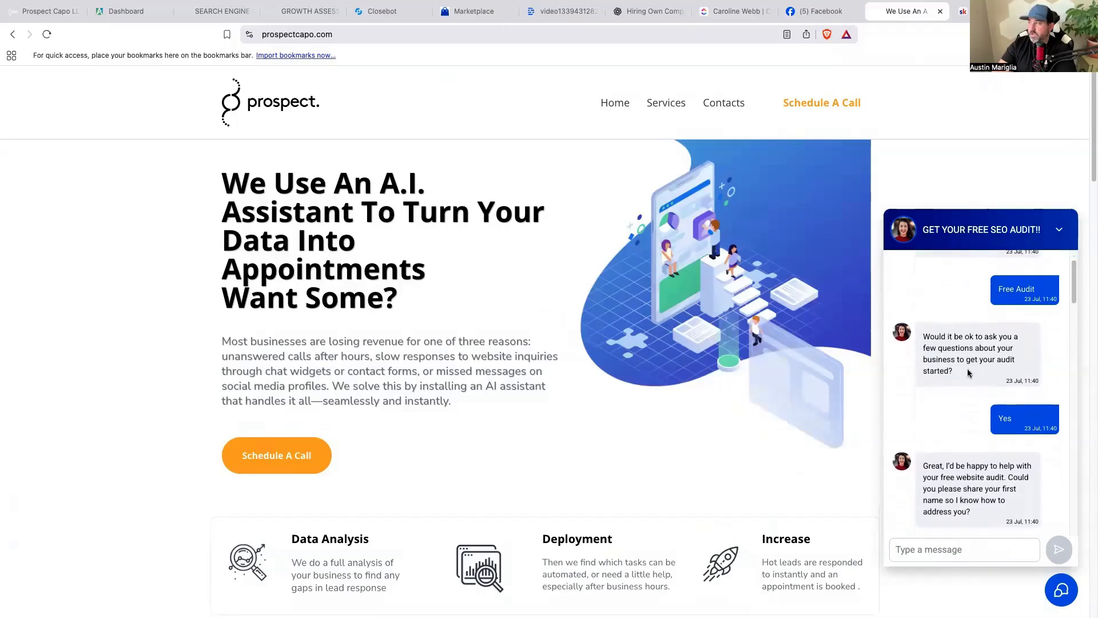
scroll(1008, 344, "down", 1)
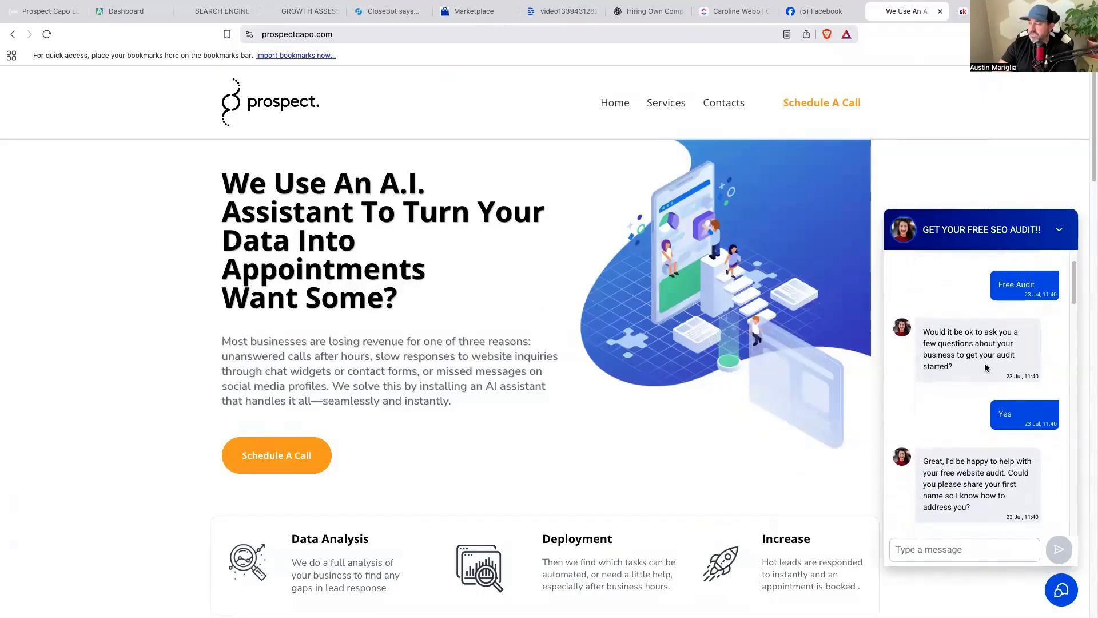
scroll(978, 369, "up", 2)
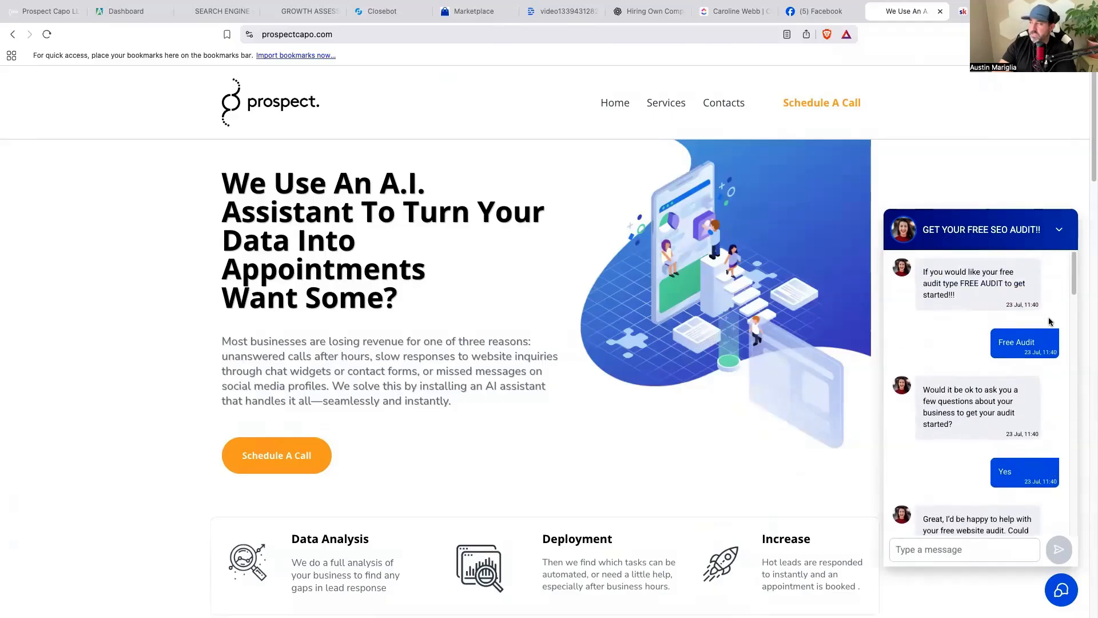
left_click_drag(1059, 346, 997, 345)
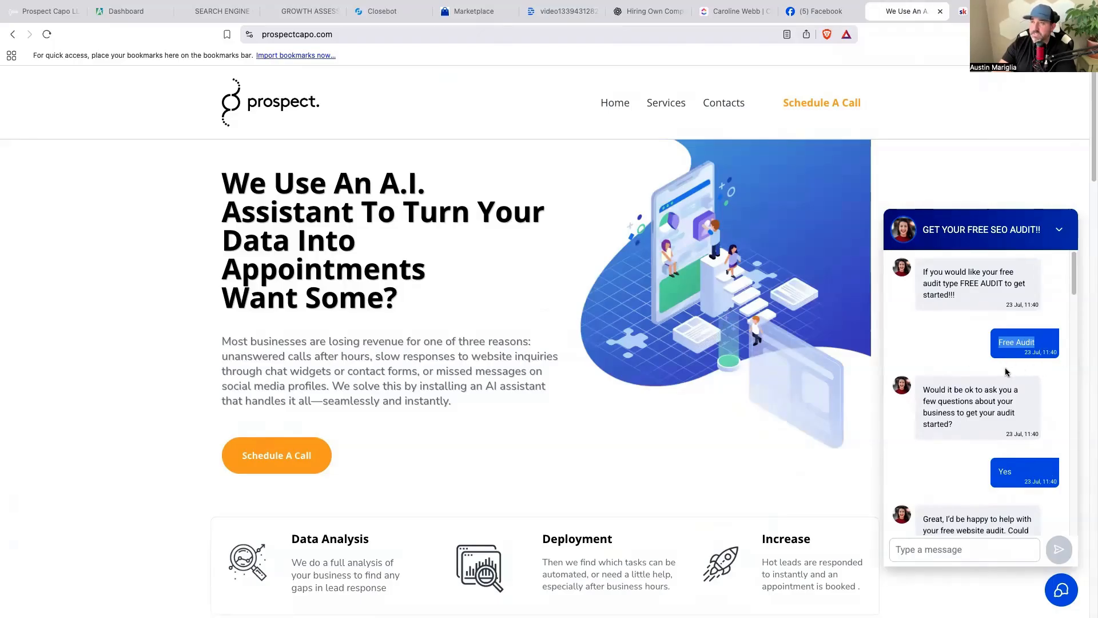
scroll(1006, 372, "down", 1)
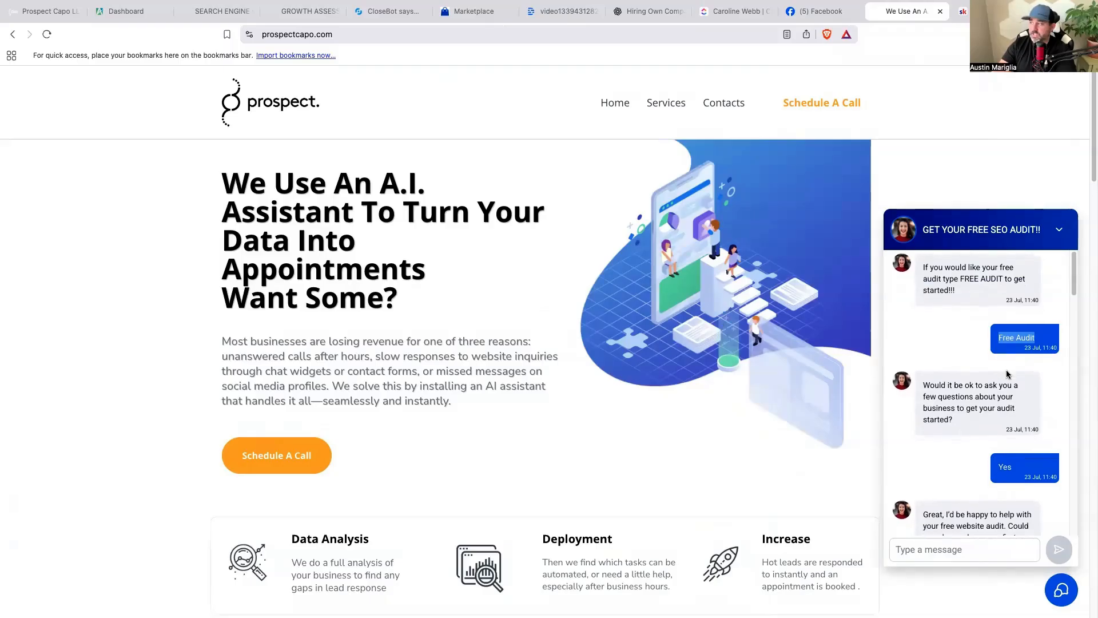
scroll(995, 452, "down", 1)
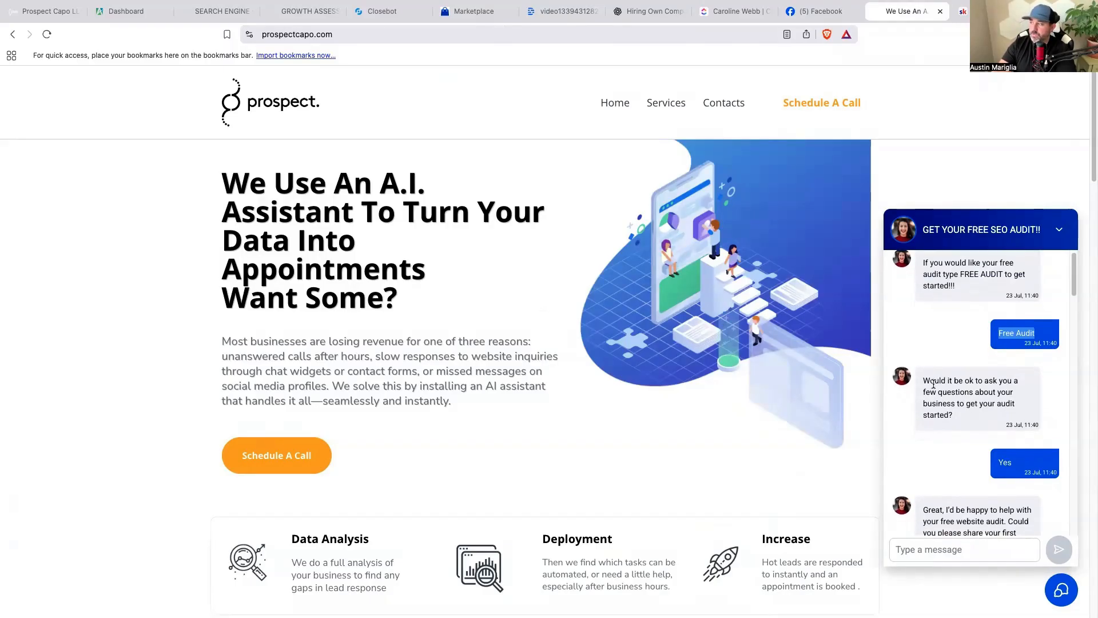
scroll(996, 440, "down", 2)
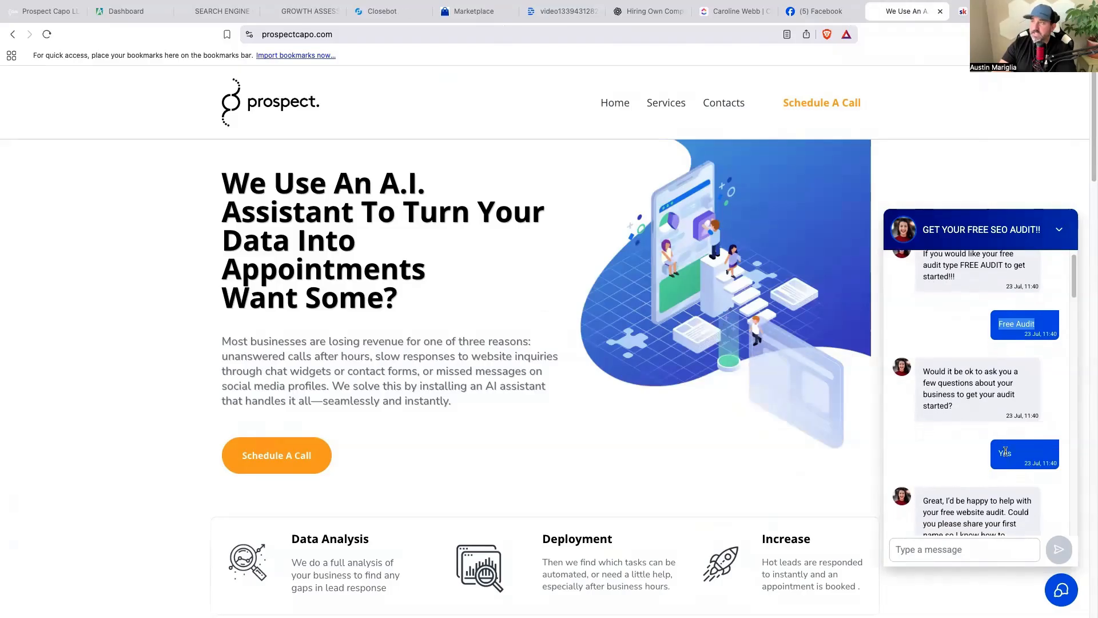
Add then remove the Custom channel on the Prospect Capo source and save the job flow settings.
left_click(392, 12)
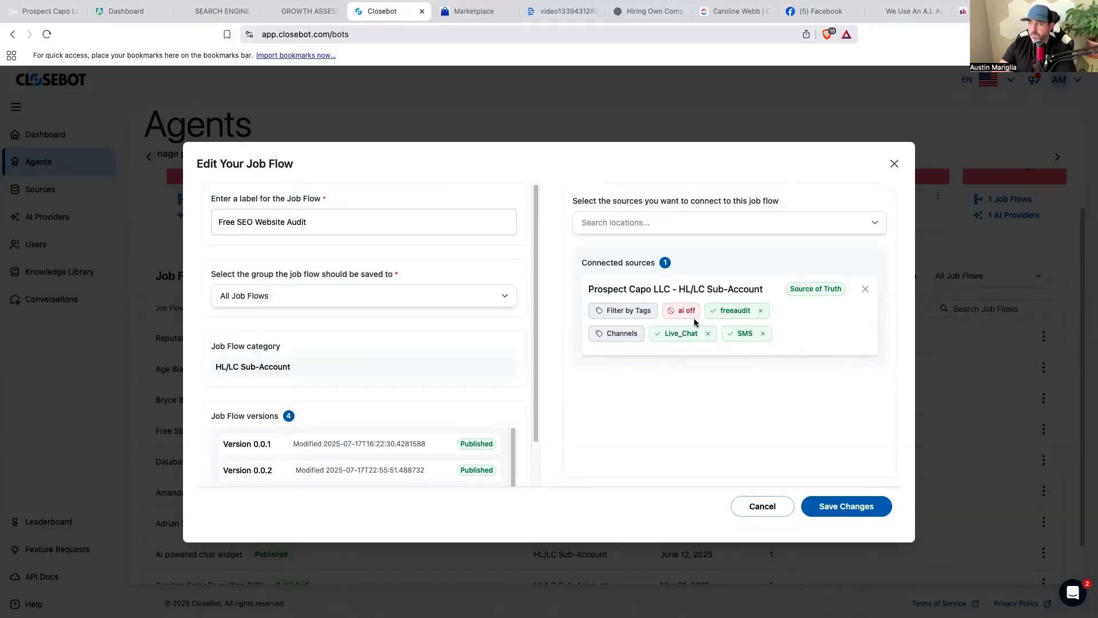
left_click(620, 333)
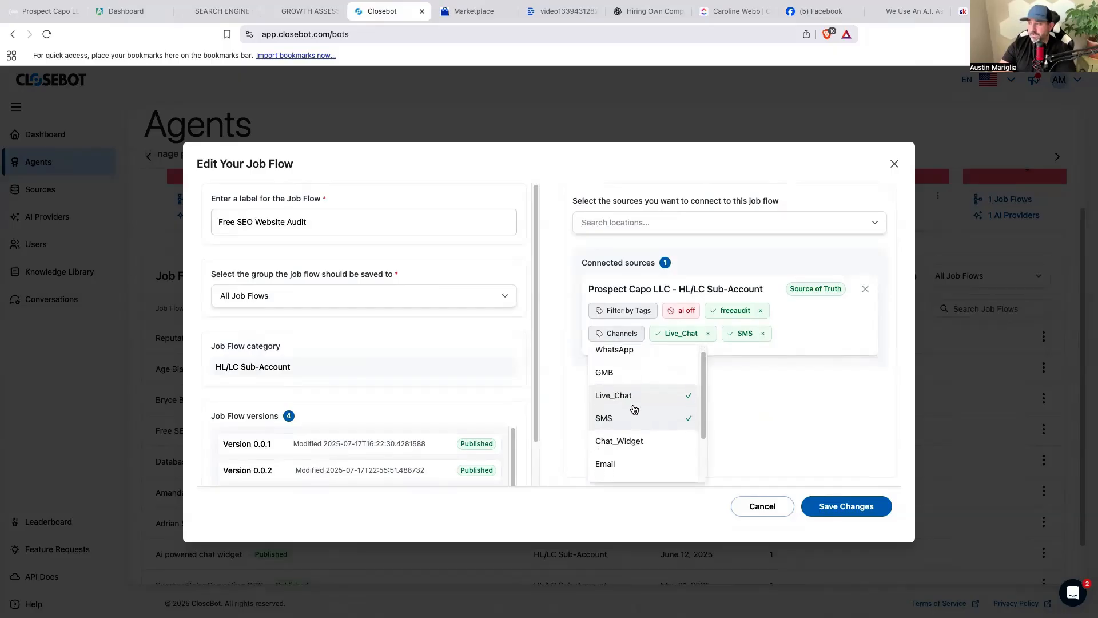
scroll(632, 426, "down", 3)
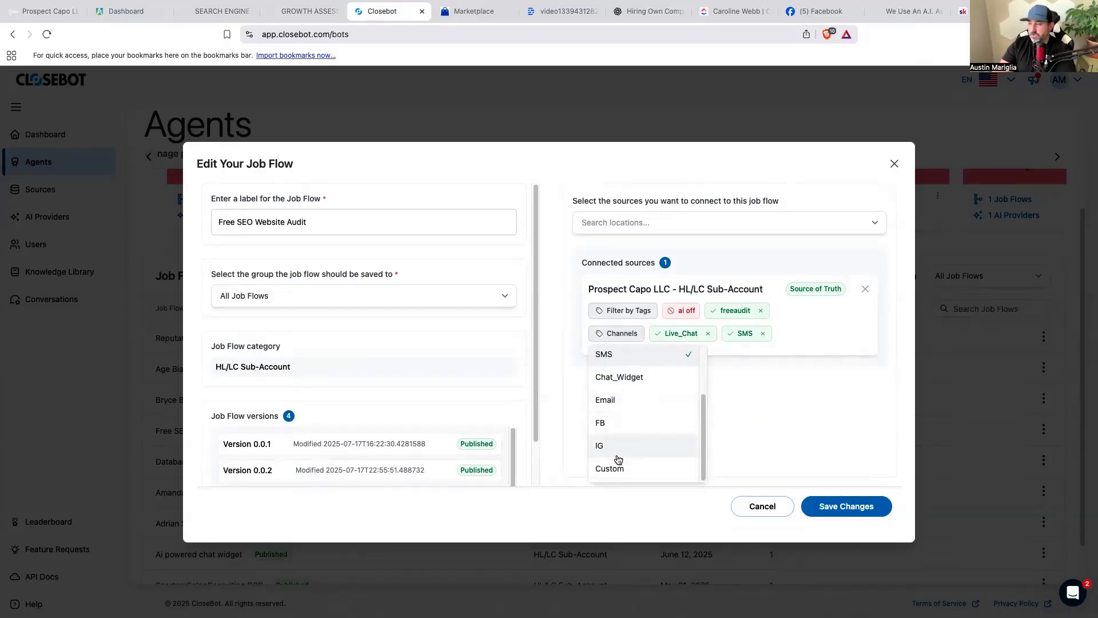
left_click(629, 474)
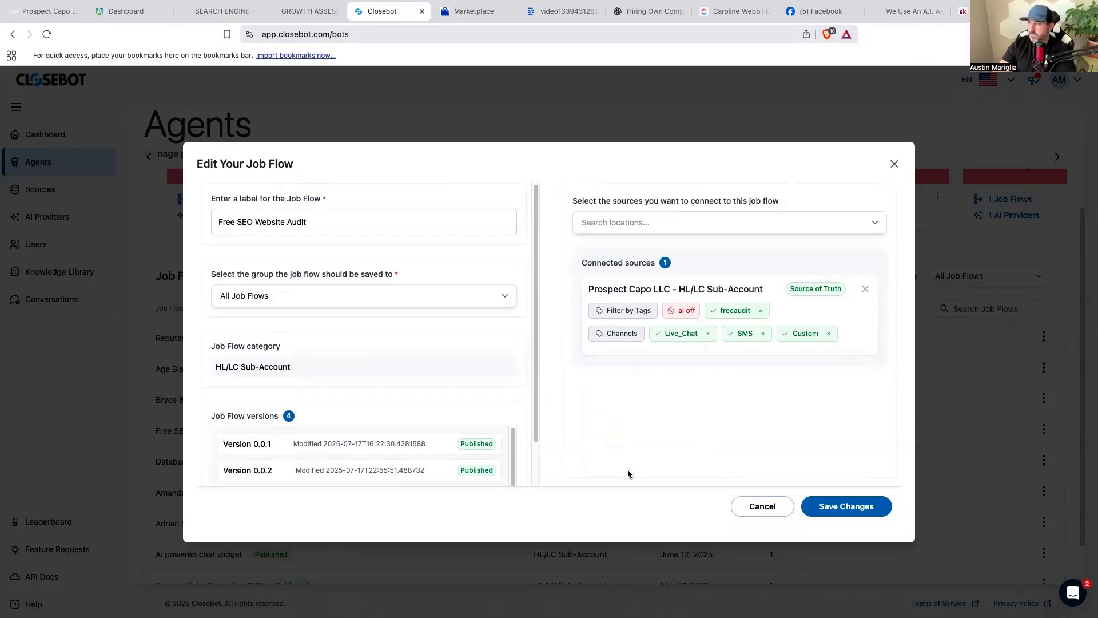
left_click(828, 334)
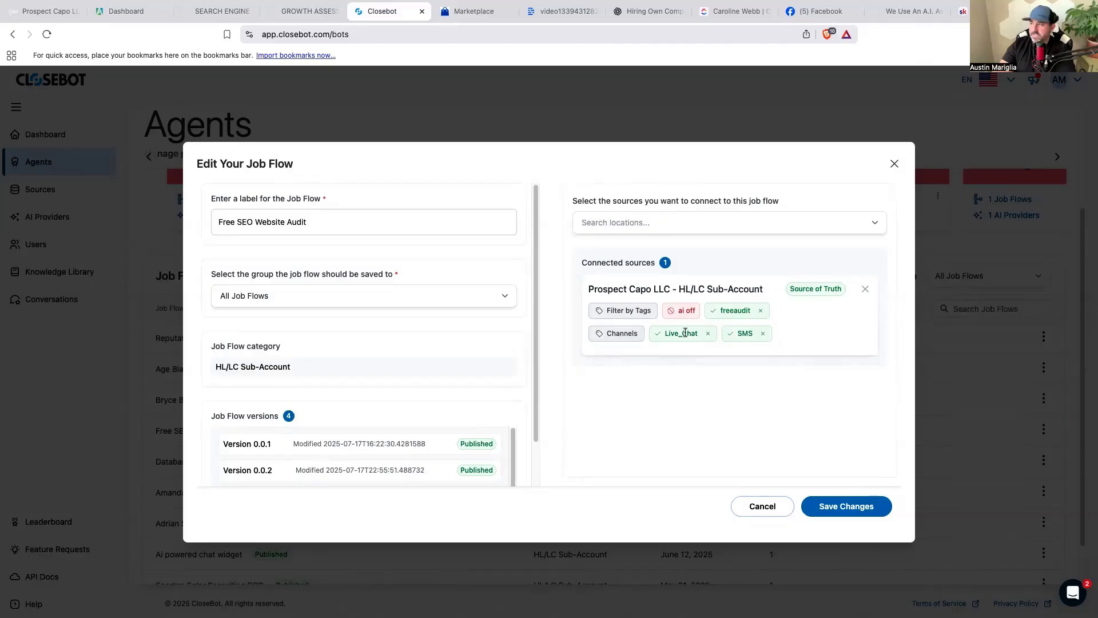
left_click(844, 512)
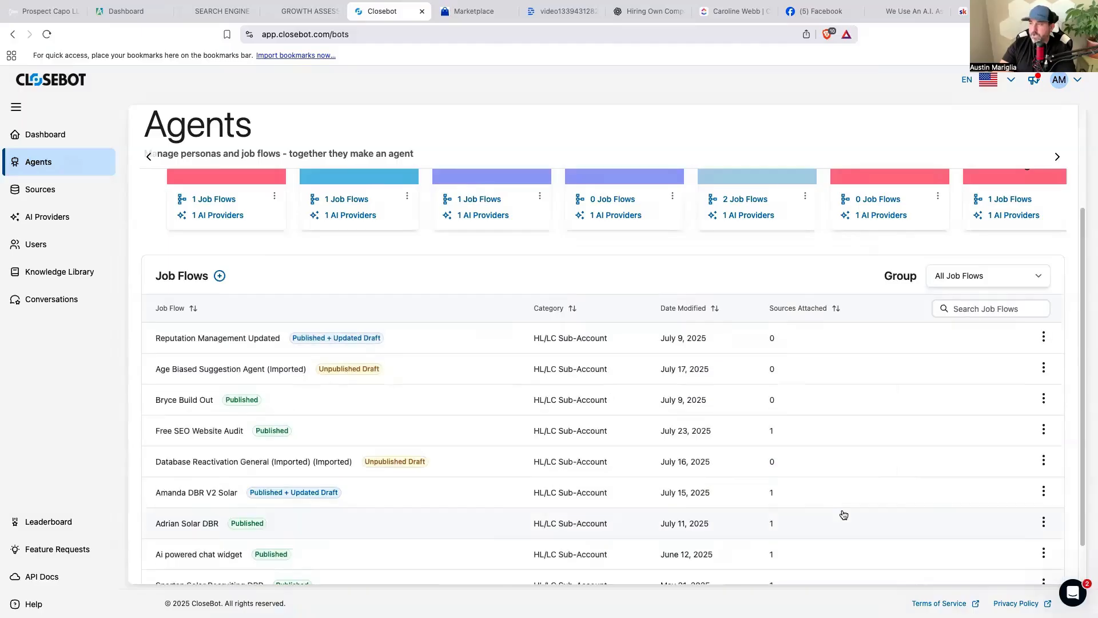
Return to the My Web Audit Automations workflow list in GoHighLevel.
scroll(845, 514, "down", 2)
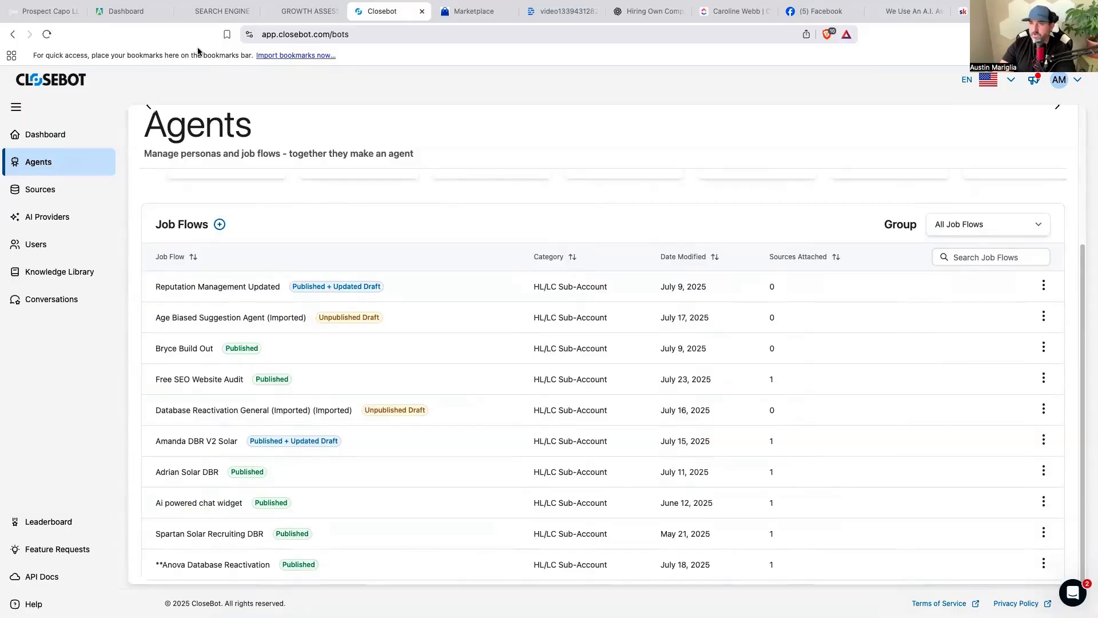
left_click(46, 11)
left_click(86, 83)
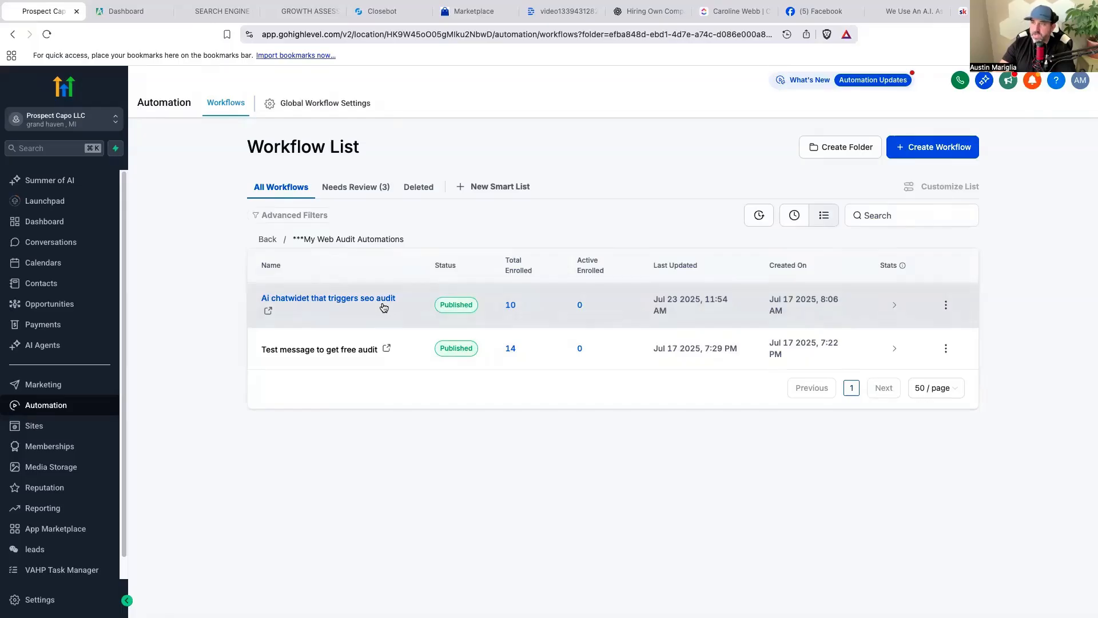
Review the website URL settings of the Run Audit step in 'Ai chatwidet that triggers seo audit'.
left_click(334, 300)
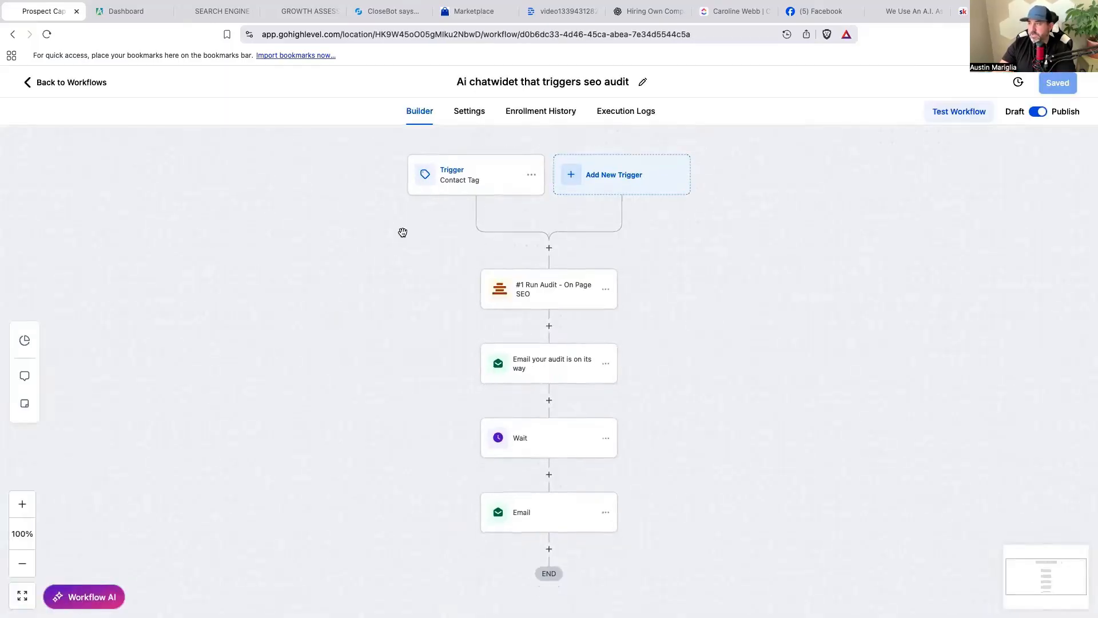
left_click(554, 290)
left_click(863, 314)
scroll(863, 325, "down", 2)
scroll(870, 378, "up", 3)
scroll(868, 270, "down", 2)
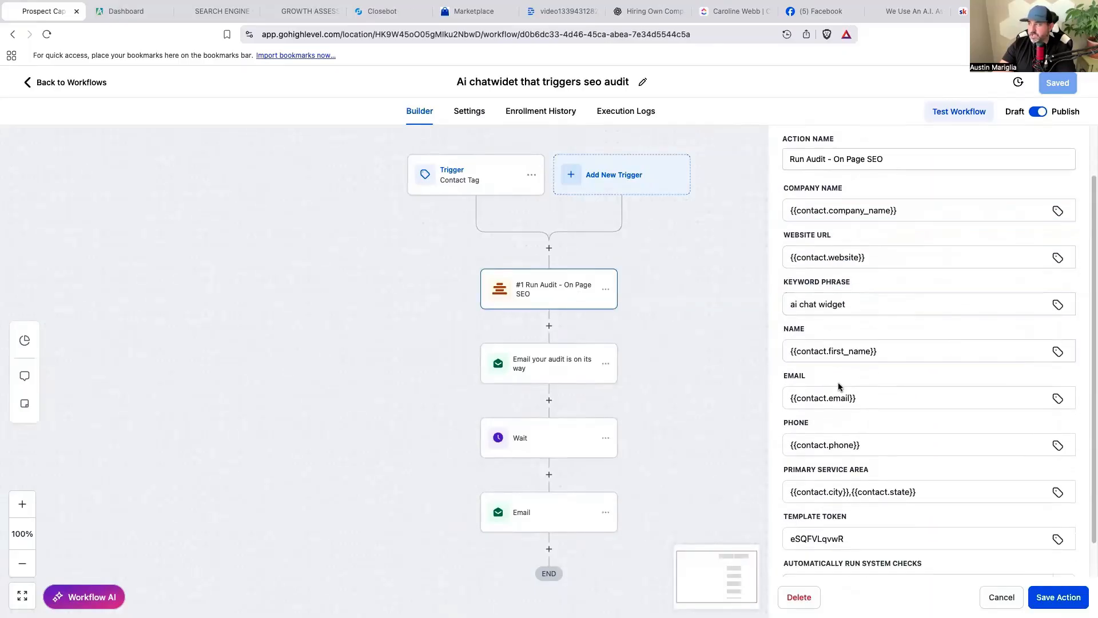
scroll(901, 483, "down", 1)
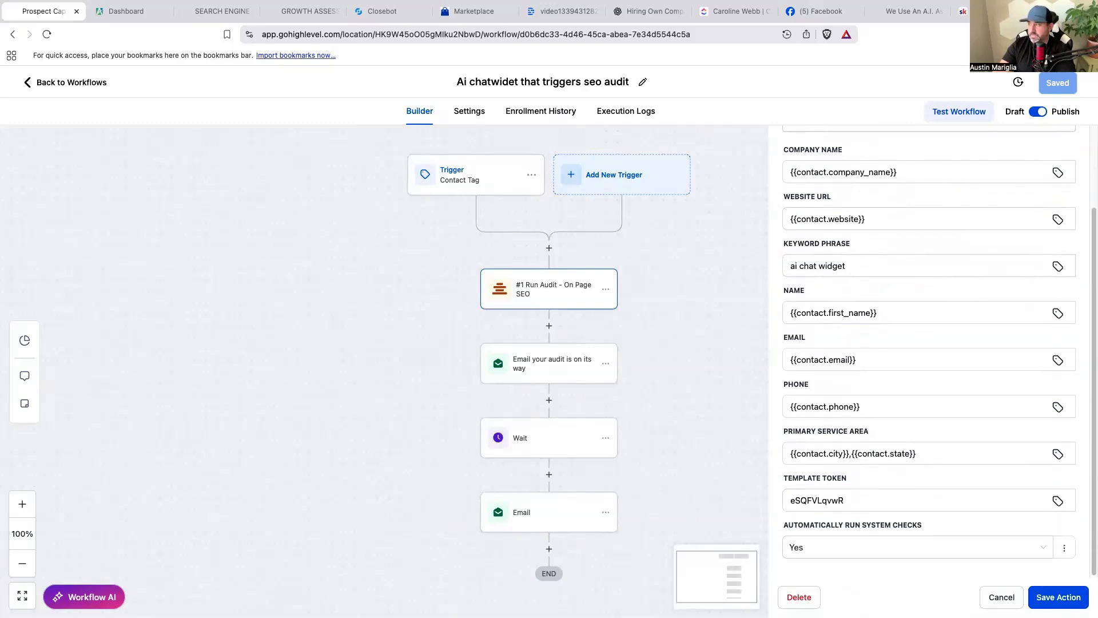
key("Escape")
left_click(388, 12)
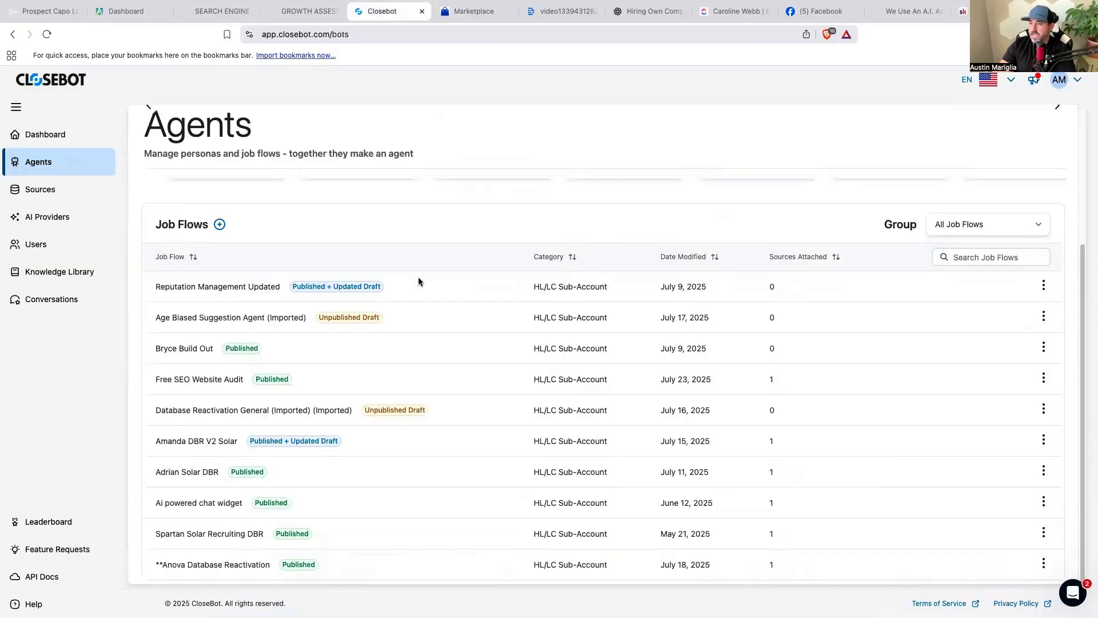
left_click(199, 380)
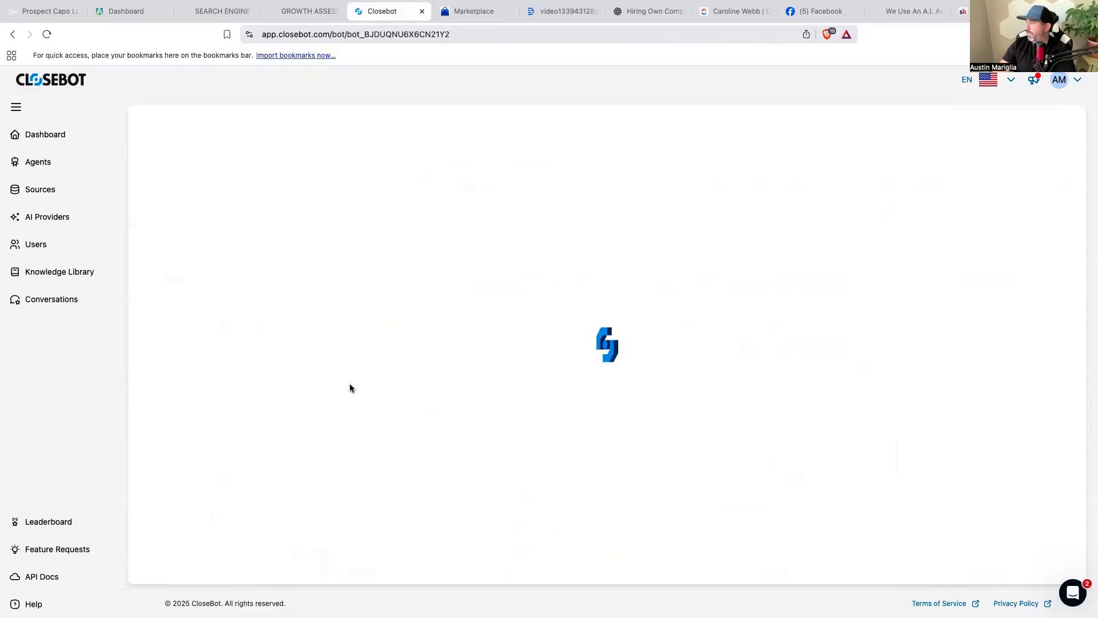
scroll(657, 311, "down", 7)
left_click_drag(753, 393, 595, 317)
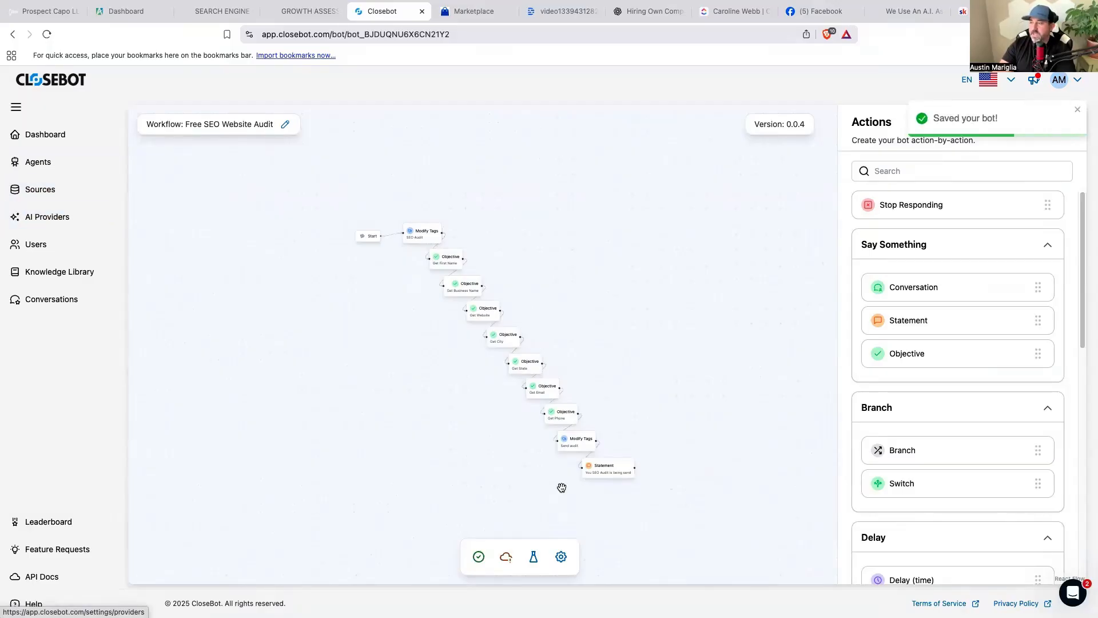
left_click(561, 557)
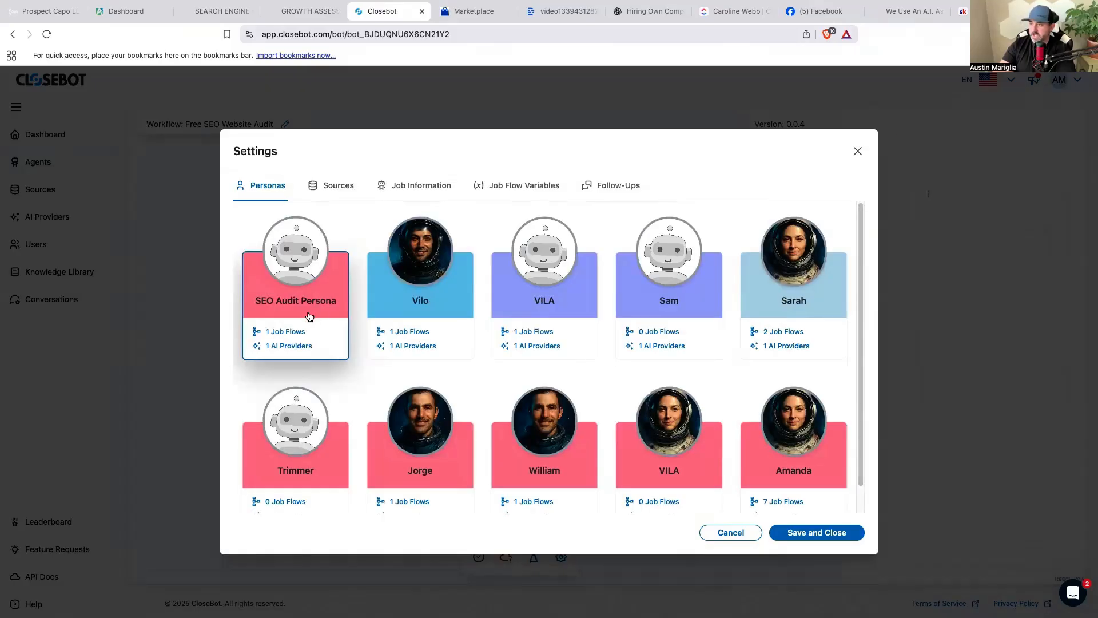
left_click(858, 151)
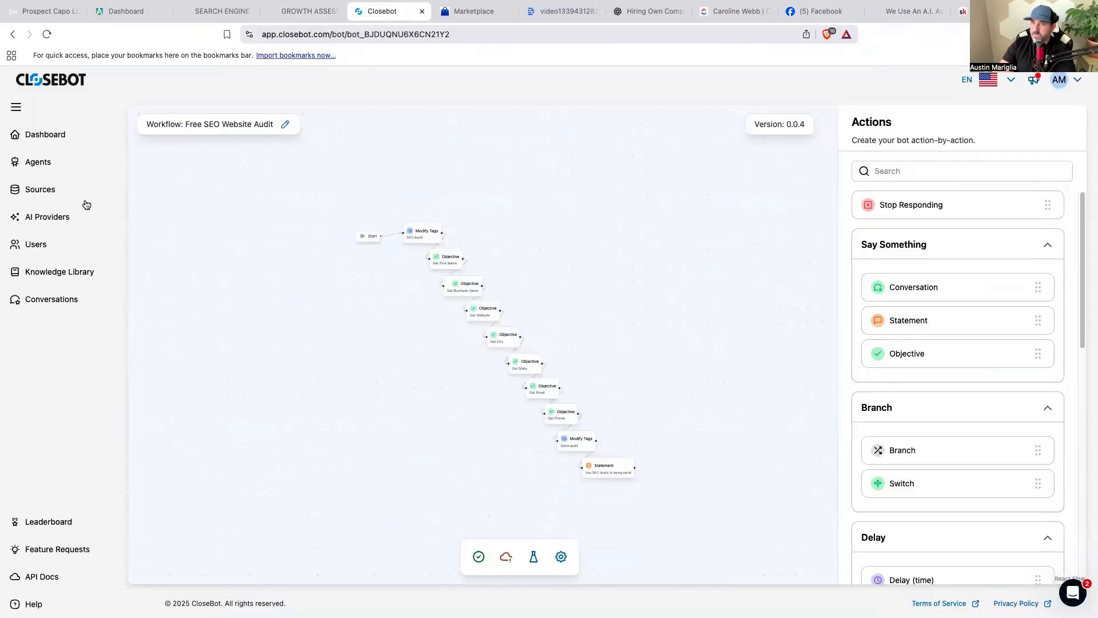
left_click(49, 174)
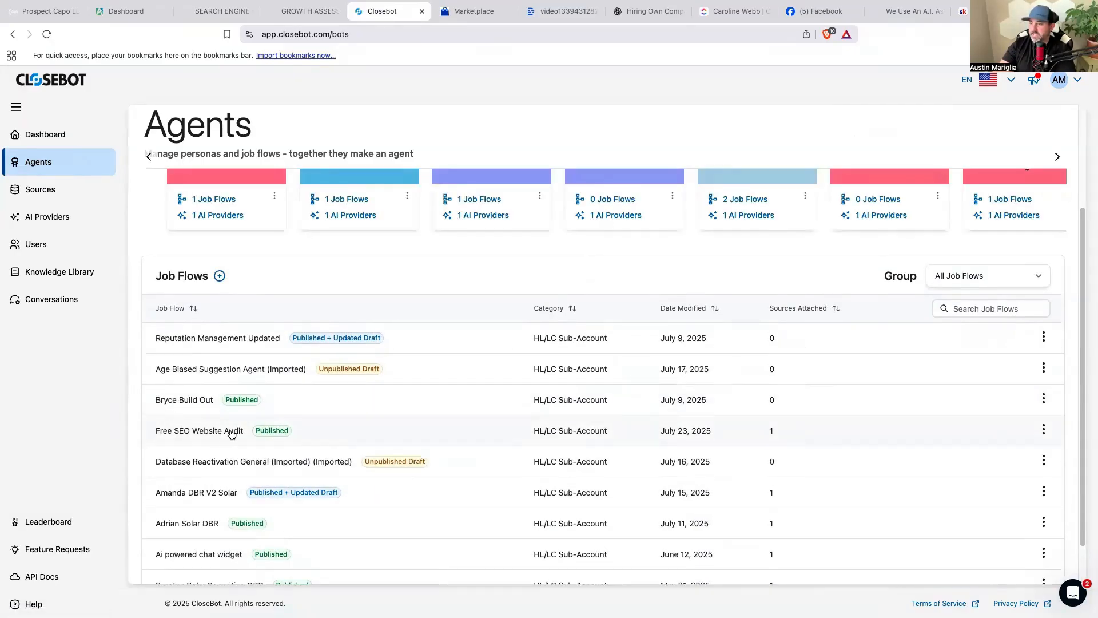
Reopen the Free SEO Website Audit job flow settings, check the locations list, and save.
left_click(1044, 430)
left_click(1000, 304)
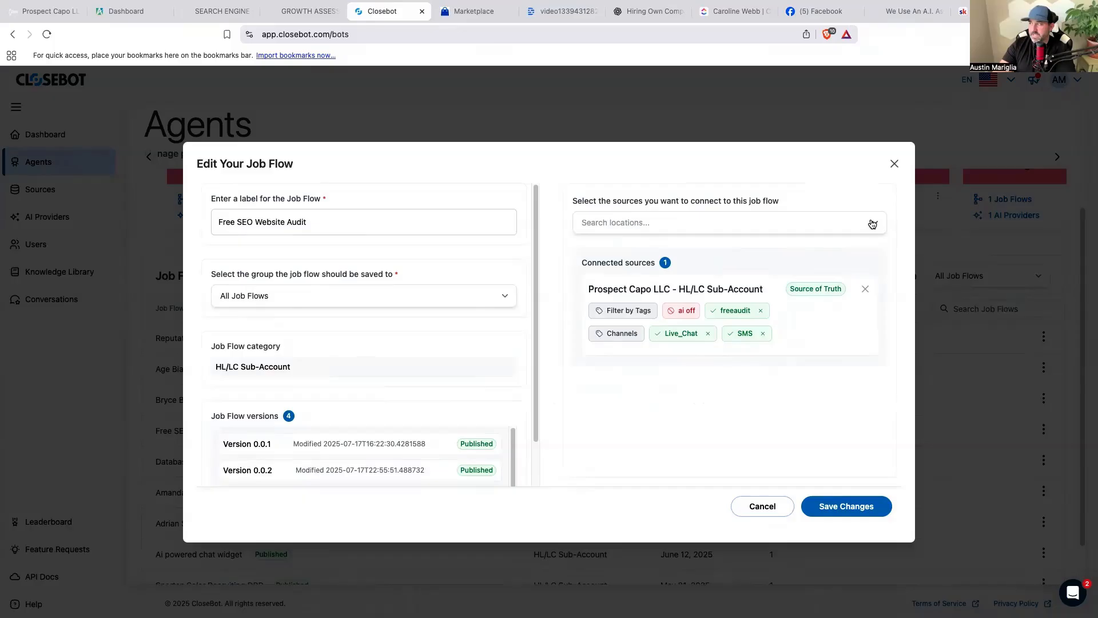
left_click(873, 224)
left_click(859, 205)
left_click(825, 504)
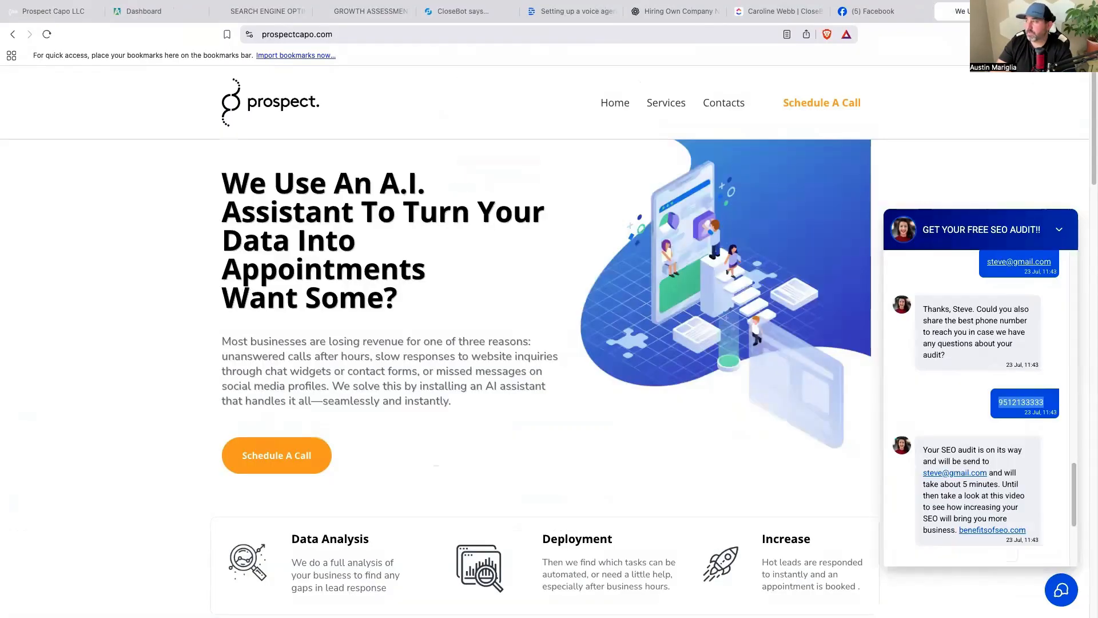
Scroll the prospectcapo.com chat back up to the Free Audit request and the first-name question.
scroll(993, 469, "up", 10)
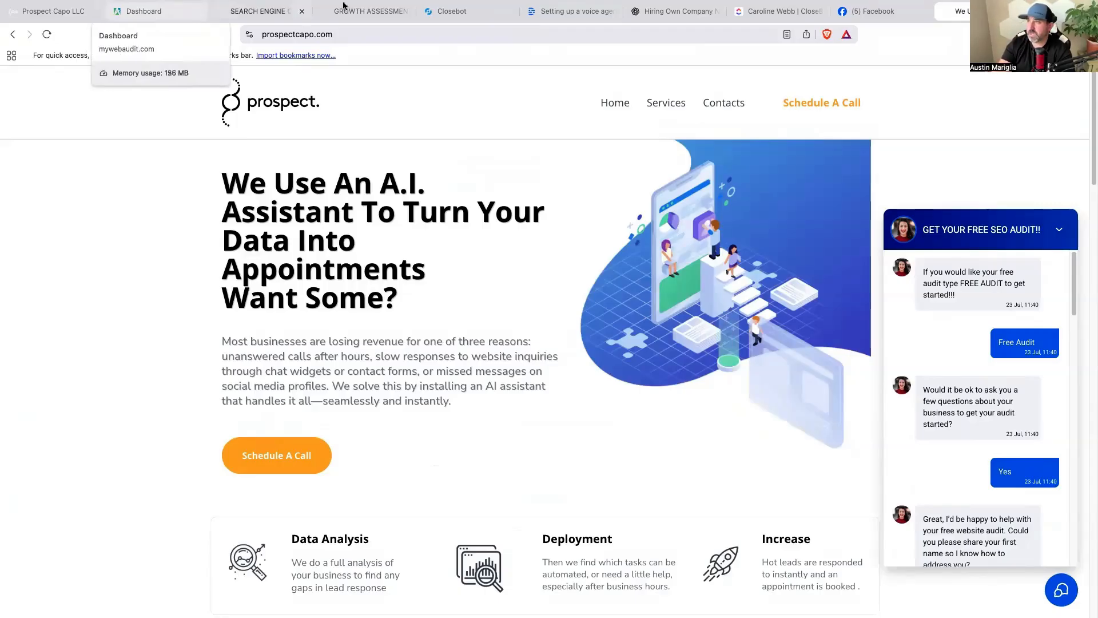
Switch to the Closebot job flow, then open Skool's GHL Blueprint community in a new tab.
left_click(462, 11)
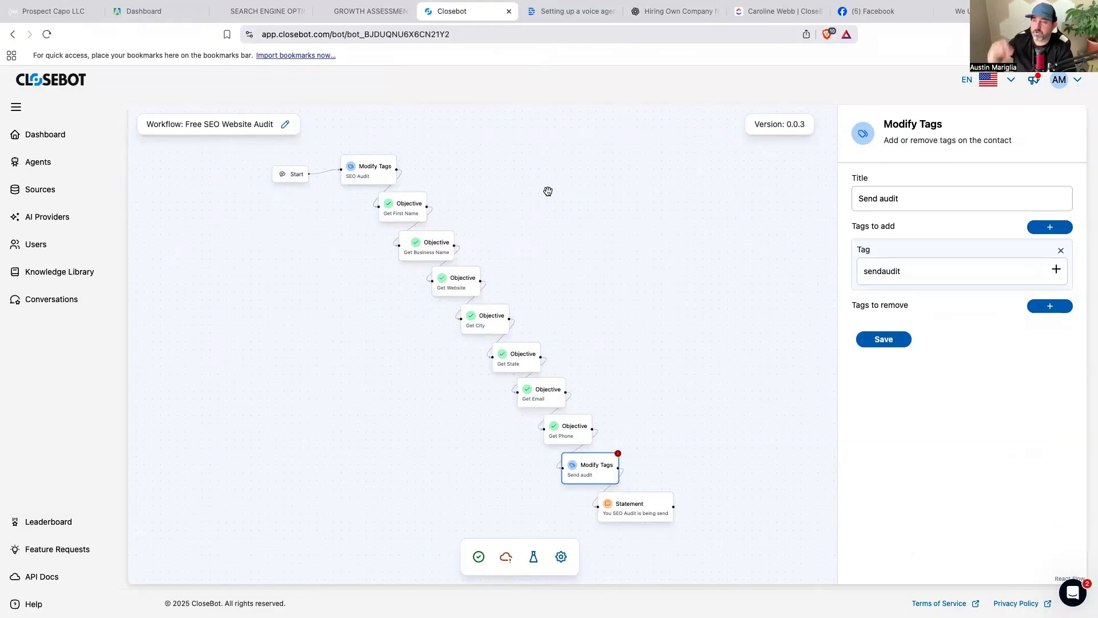
key("super+t")
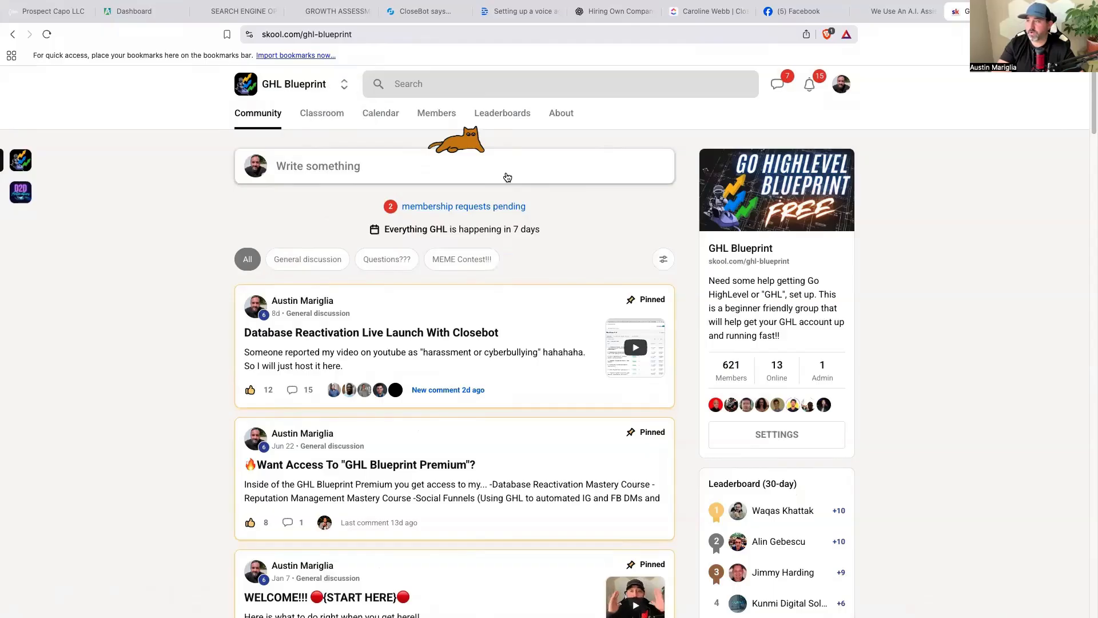
Open the Free Blueprint Give Aways course, then return to the 'Ai chatwidet that triggers seo audit' workflow.
left_click(337, 113)
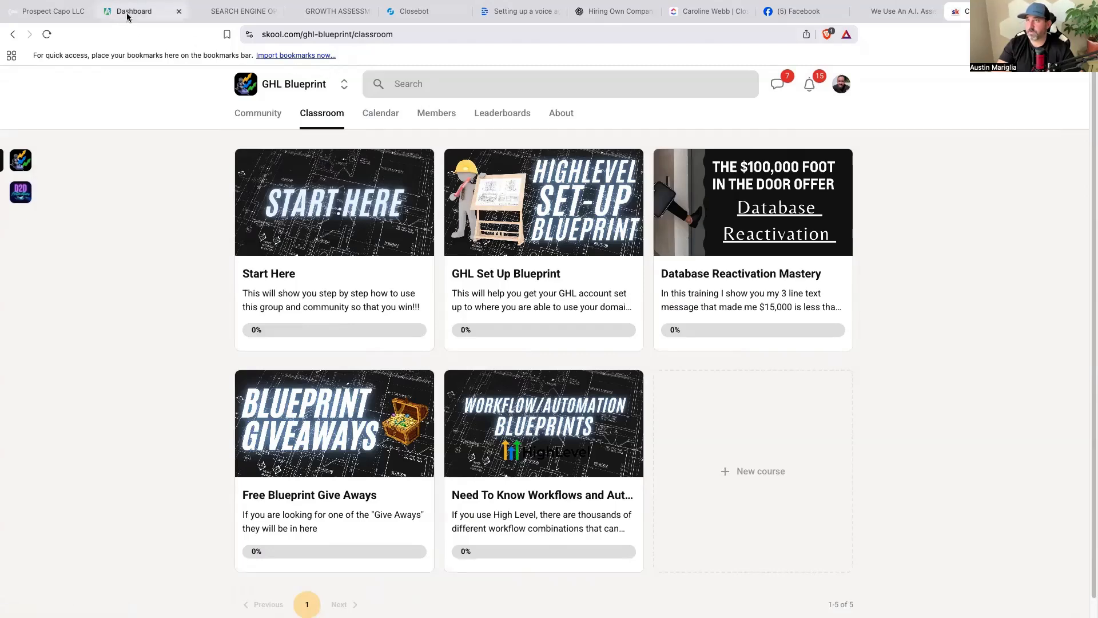
left_click(435, 13)
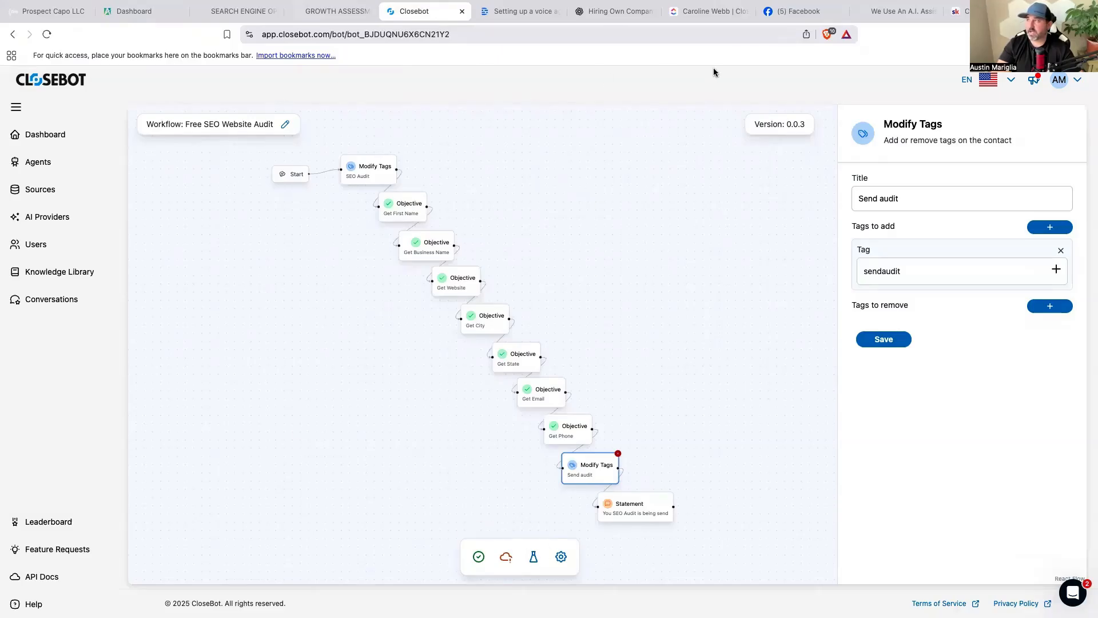
left_click(966, 12)
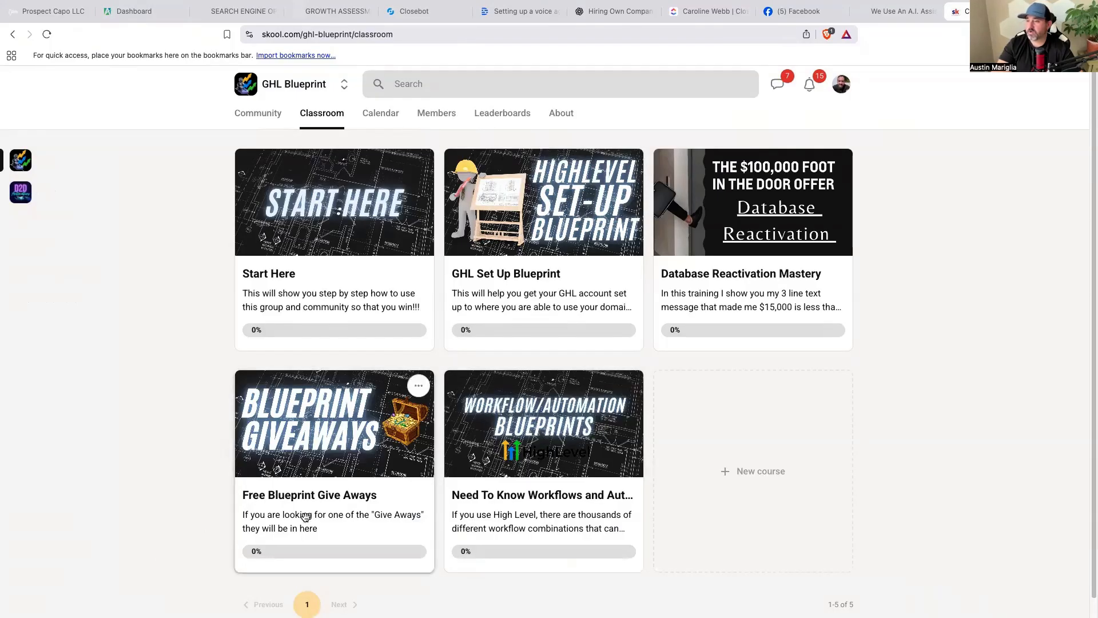
left_click(316, 496)
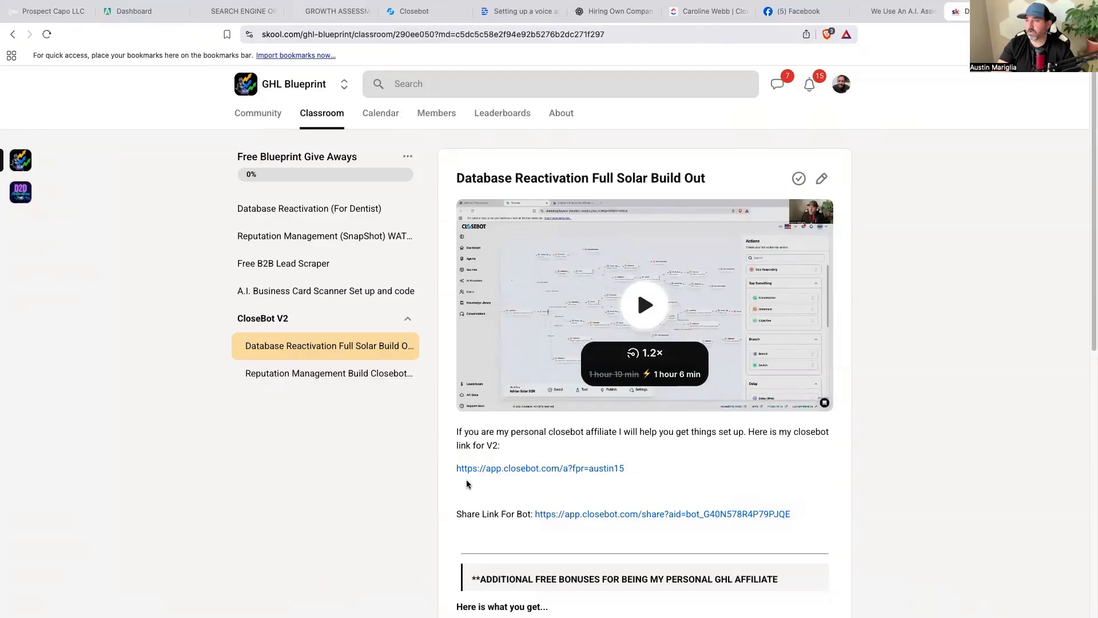
left_click(419, 13)
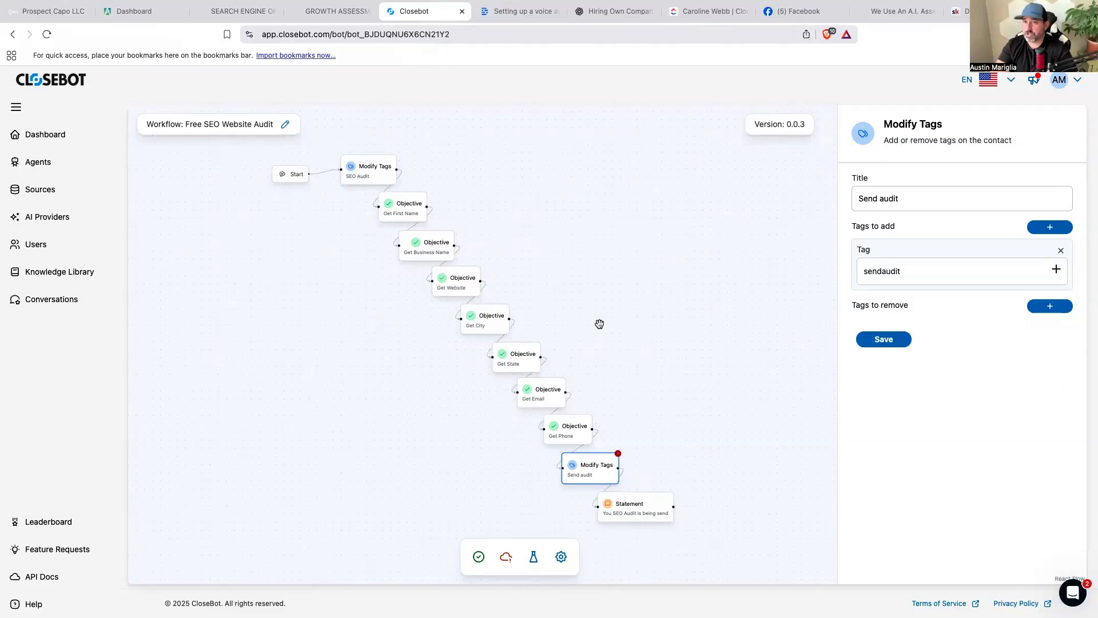
left_click(46, 10)
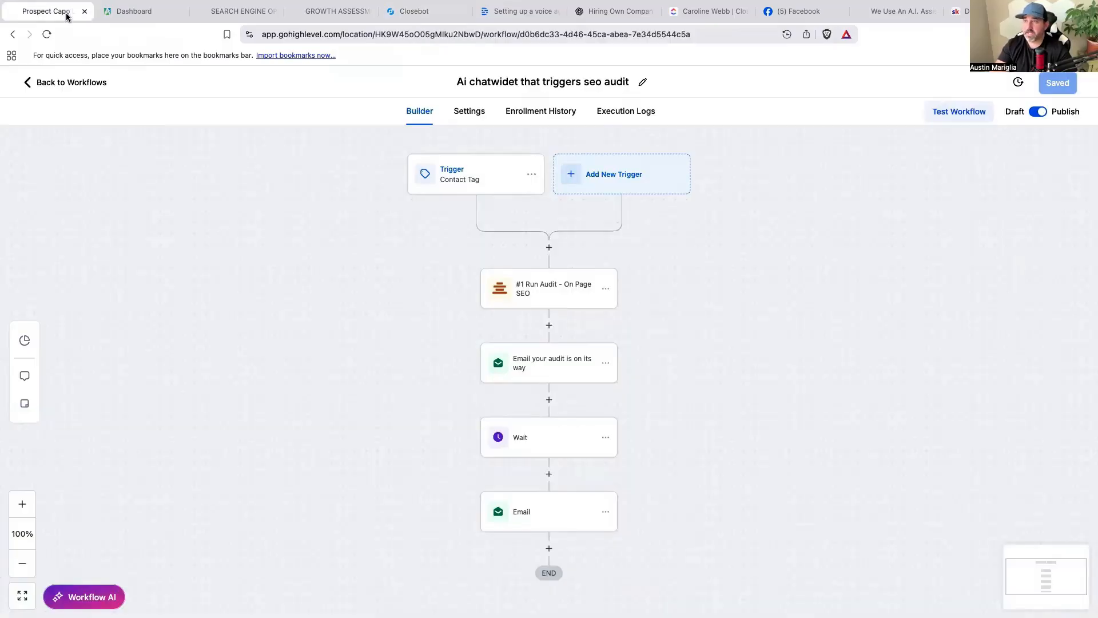
Review the 'Test message to get free audit' workflow's Customer Replied trigger and freeaudit tag without changes.
left_click(95, 82)
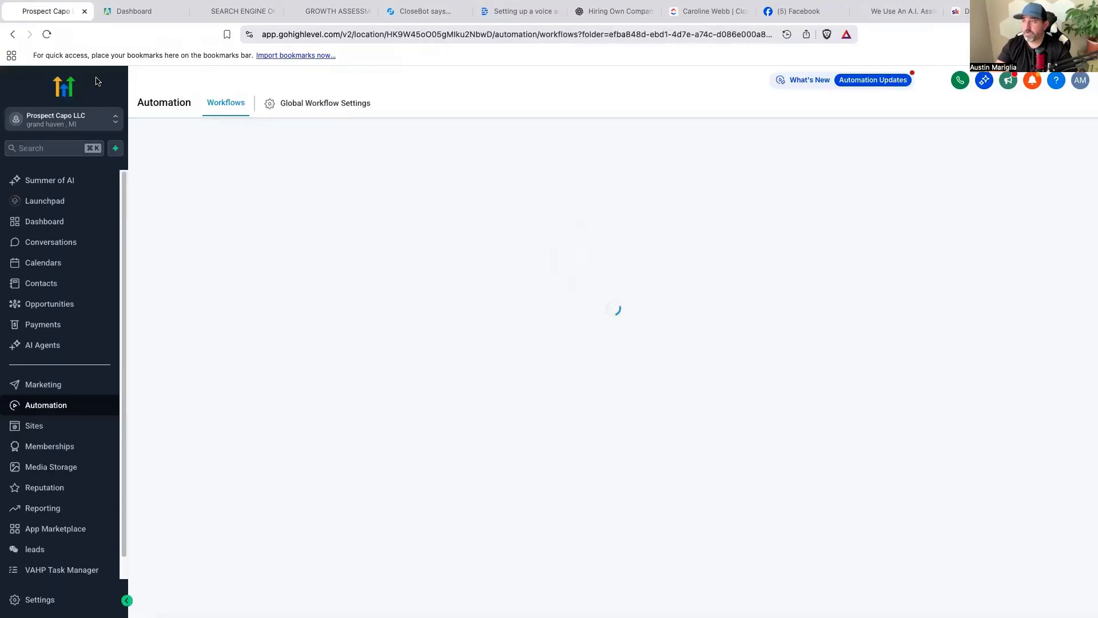
left_click(274, 353)
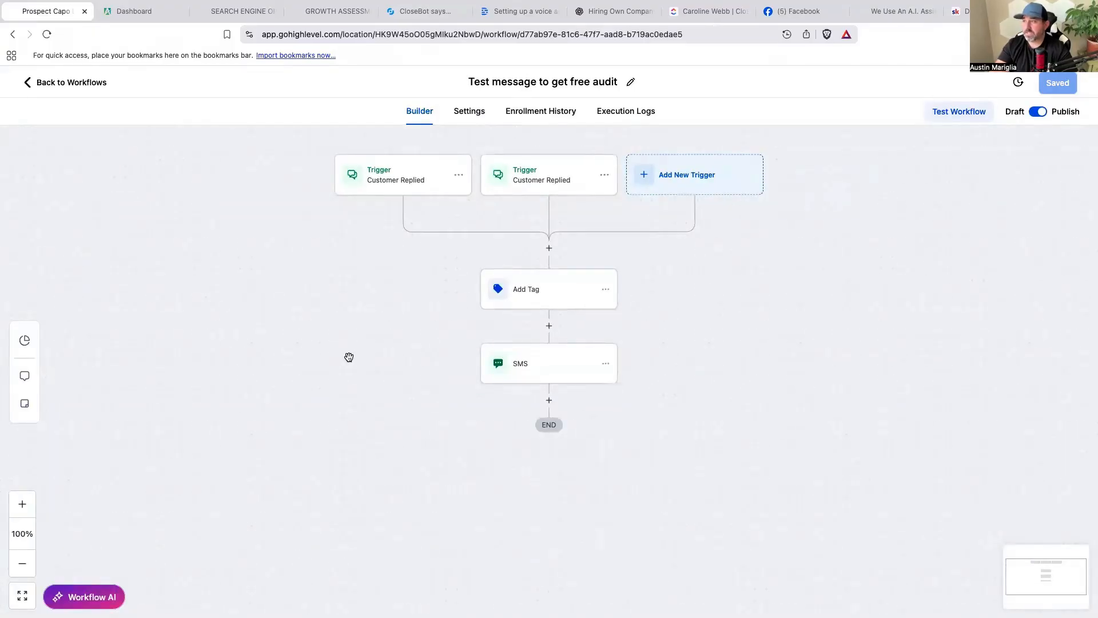
left_click(427, 182)
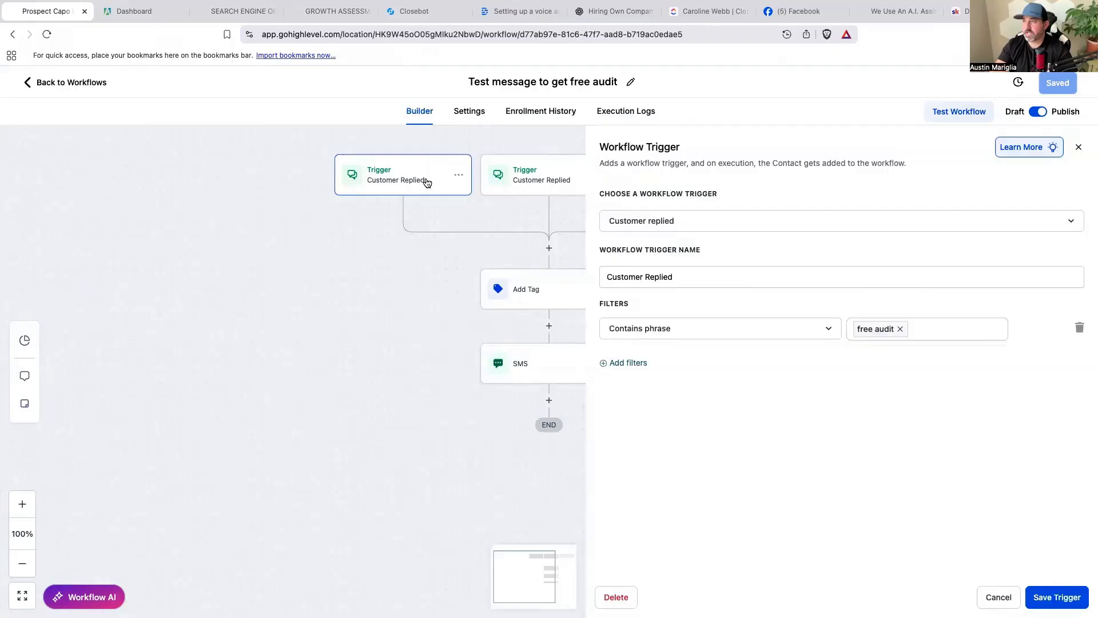
left_click(1007, 597)
left_click(565, 298)
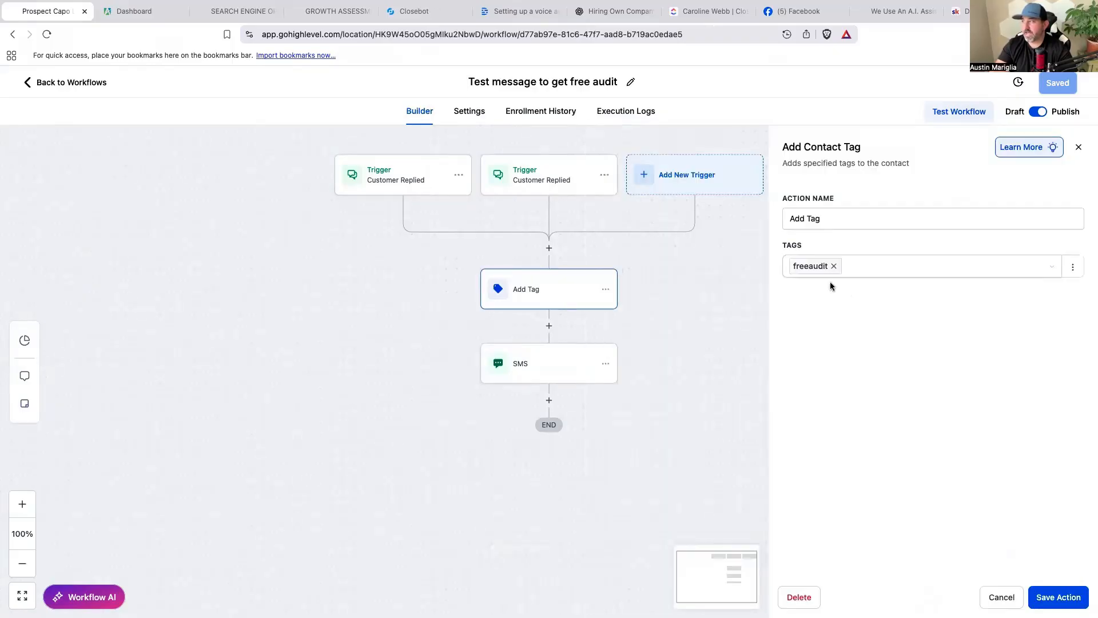
left_click(1002, 597)
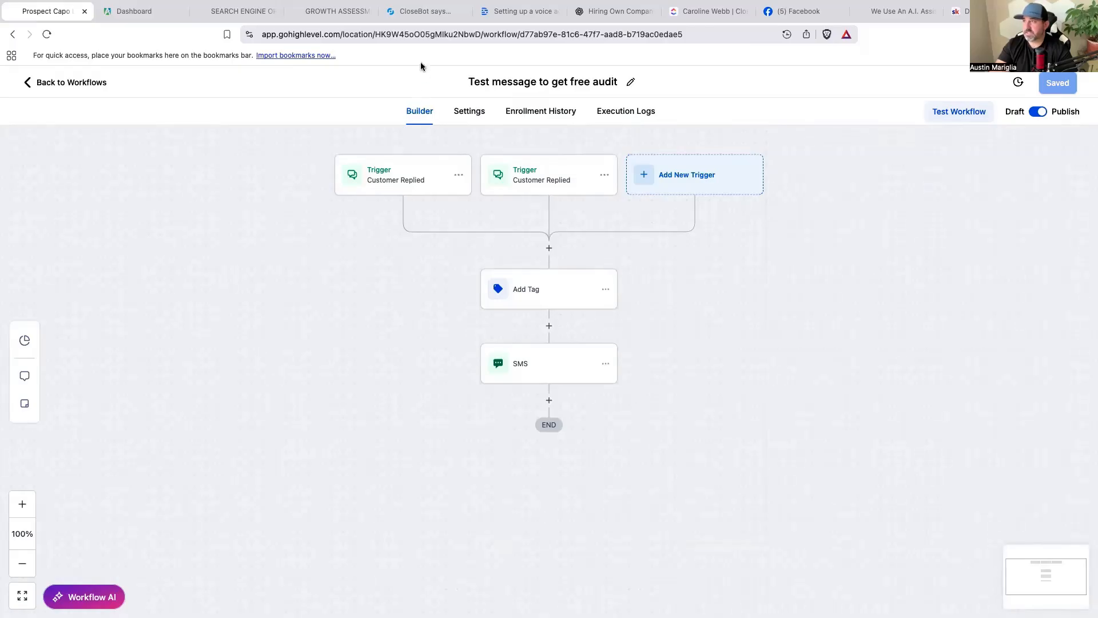
left_click(423, 10)
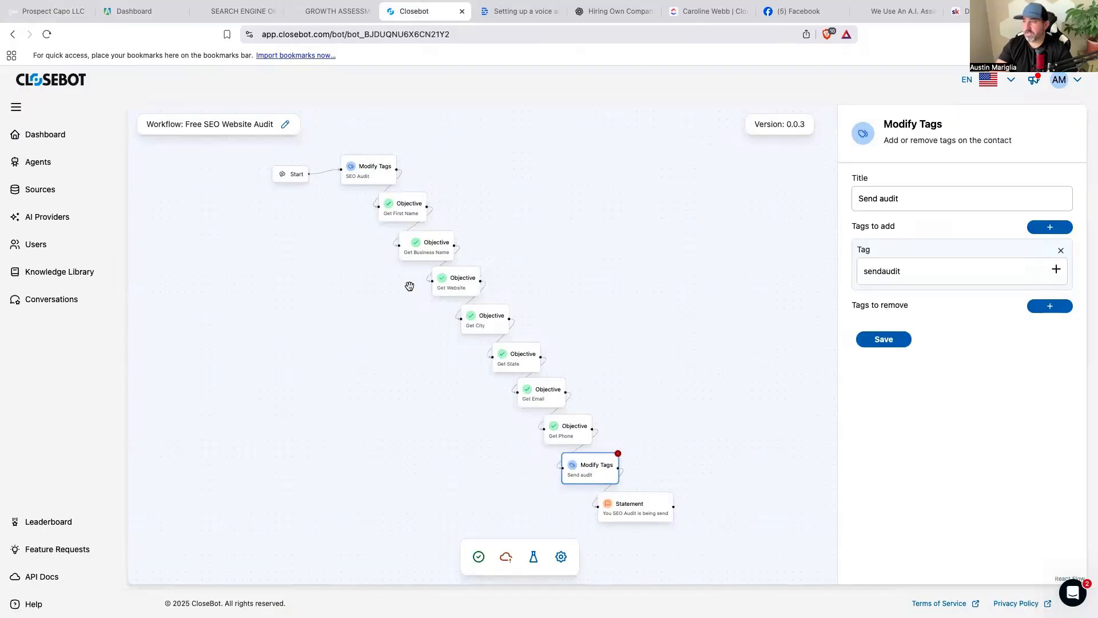